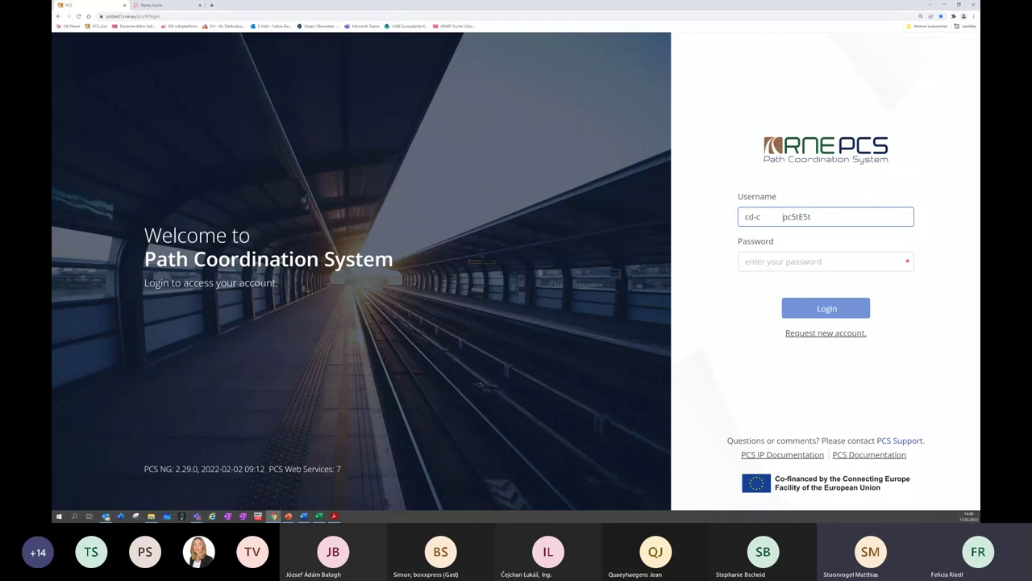
# Open the PCS test accounts link from the Word notes so the PDF appears in Acrobat
pyautogui.hotkey('alt', 'Tab')
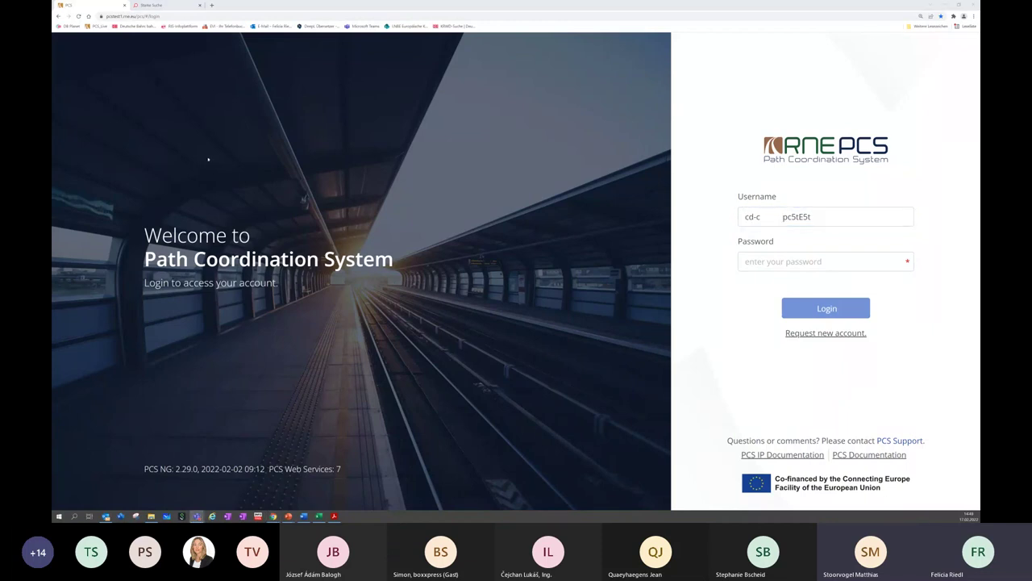
pyautogui.click(304, 514)
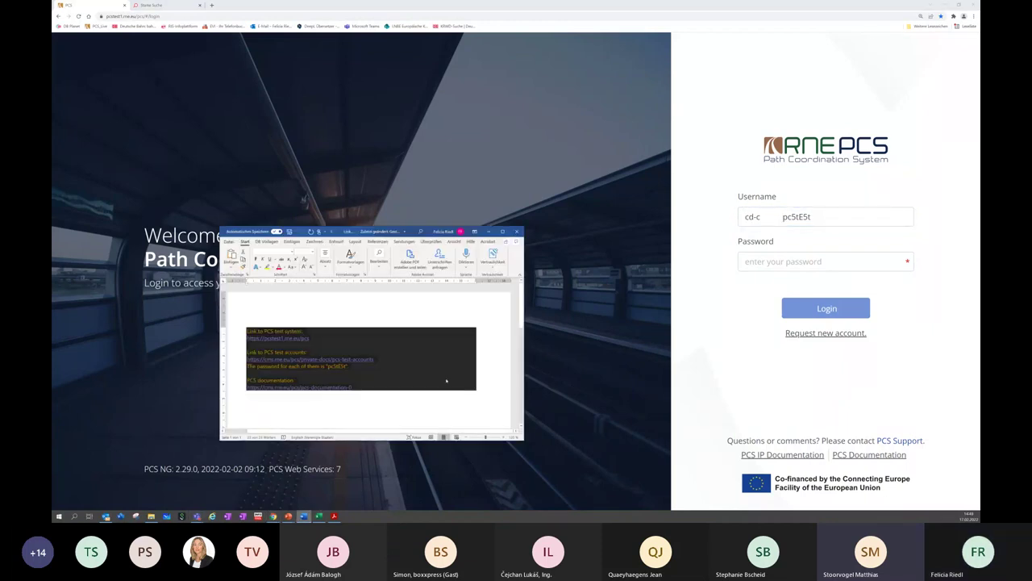
pyautogui.rightClick(334, 344)
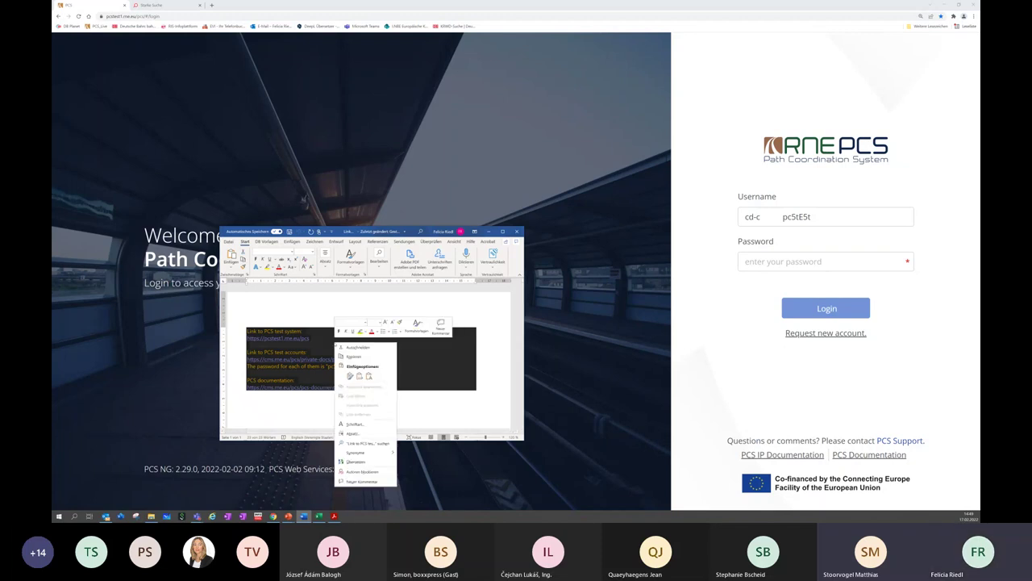
pyautogui.click(359, 359)
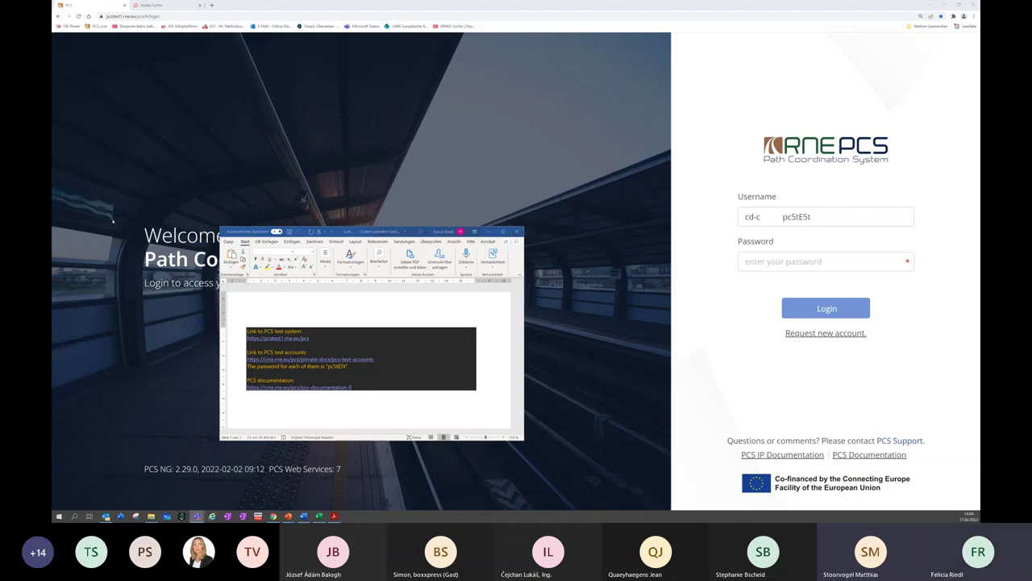
# Scroll through the agency logins in the PCS Test accounts PDF, then minimize Acrobat
pyautogui.click(334, 516)
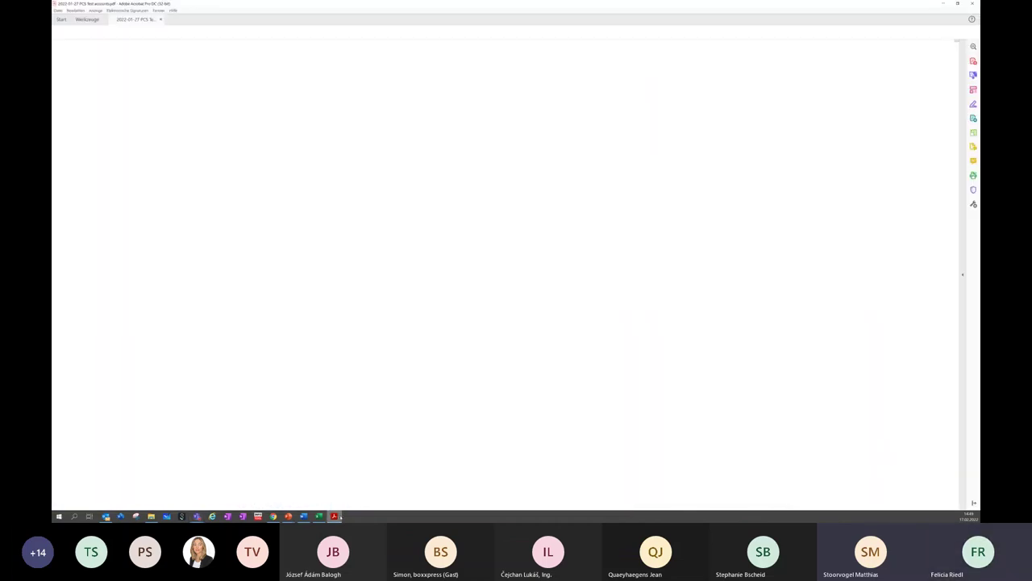
pyautogui.scroll(-3, 419, 304)
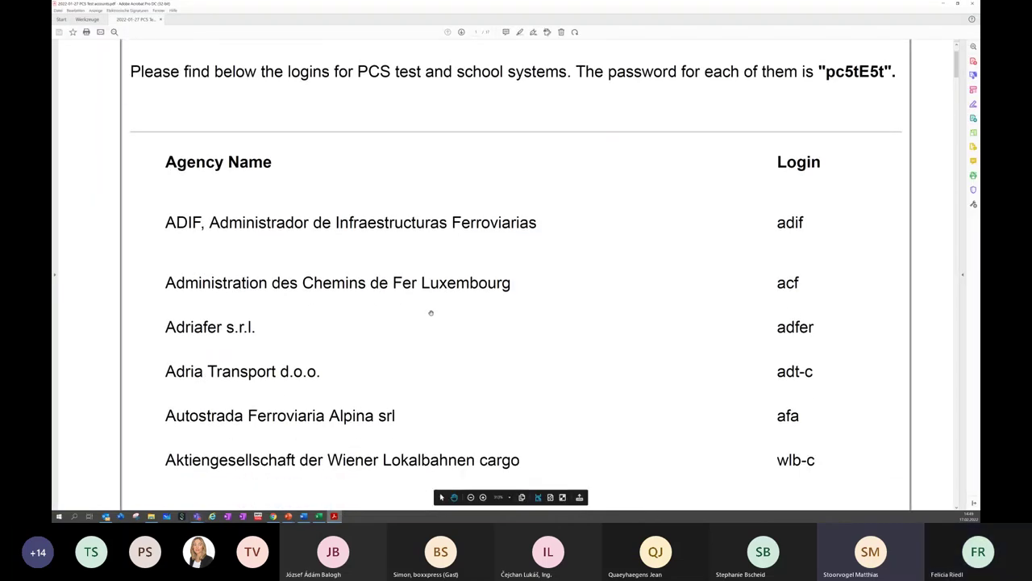
pyautogui.scroll(-2, 430, 312)
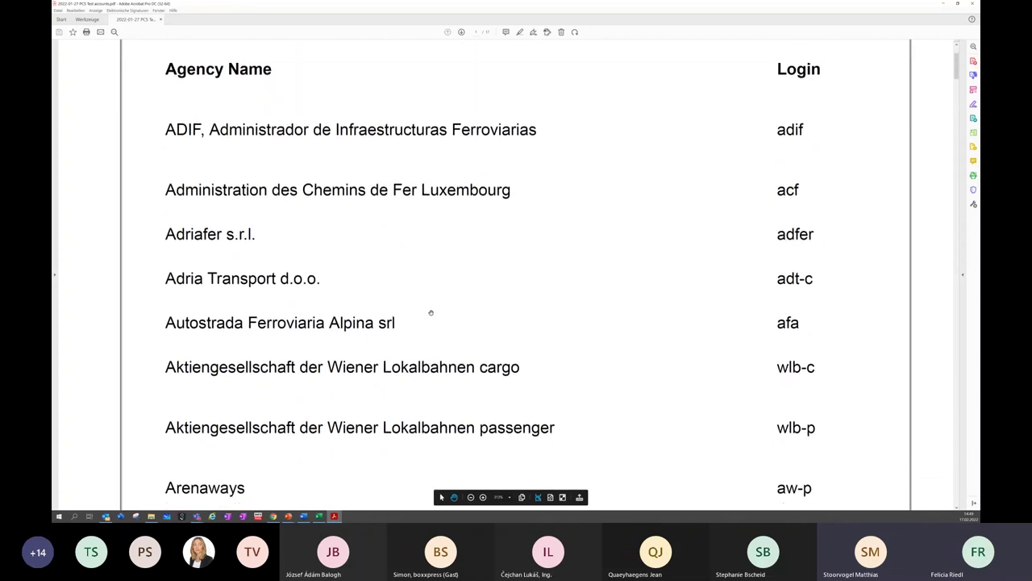
pyautogui.scroll(-5, 431, 312)
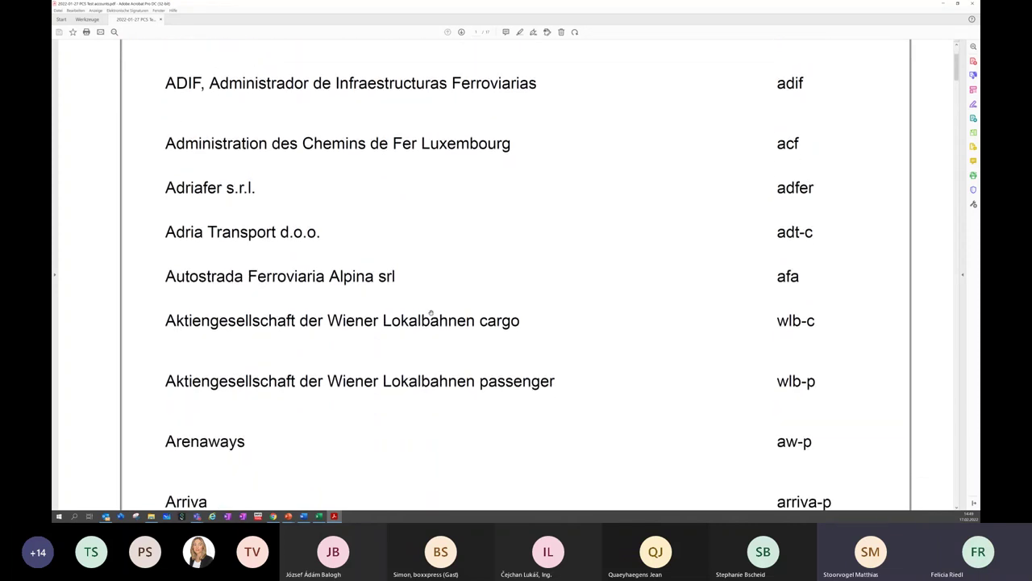
pyautogui.scroll(-7, 431, 312)
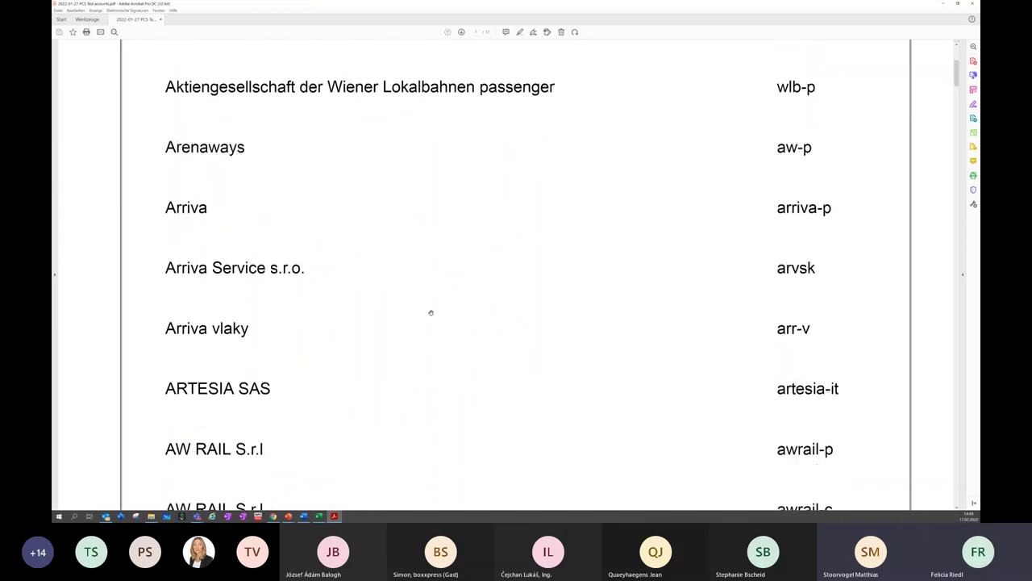
pyautogui.scroll(1, 431, 312)
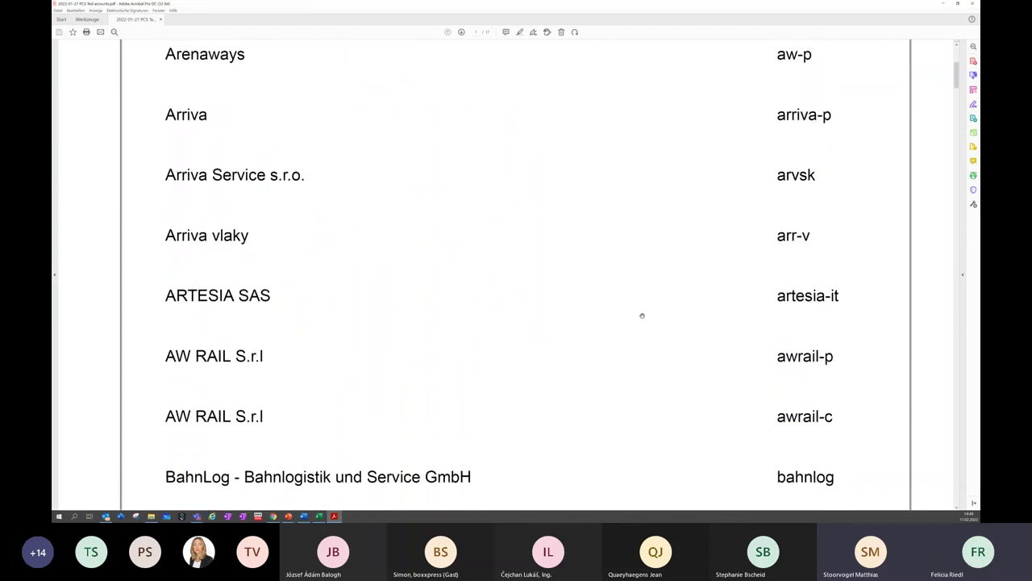
pyautogui.scroll(10, 418, 292)
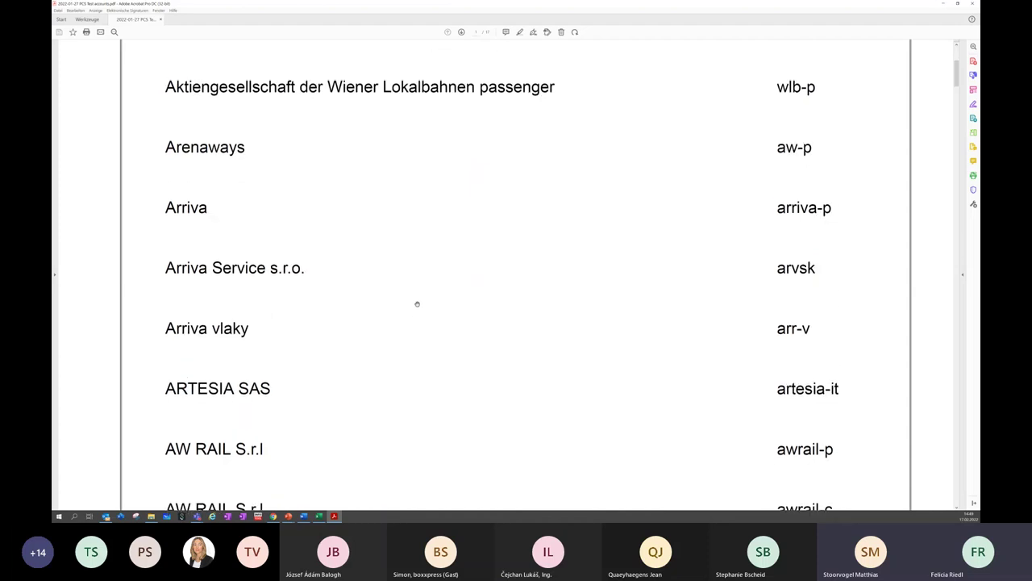
pyautogui.scroll(8, 419, 307)
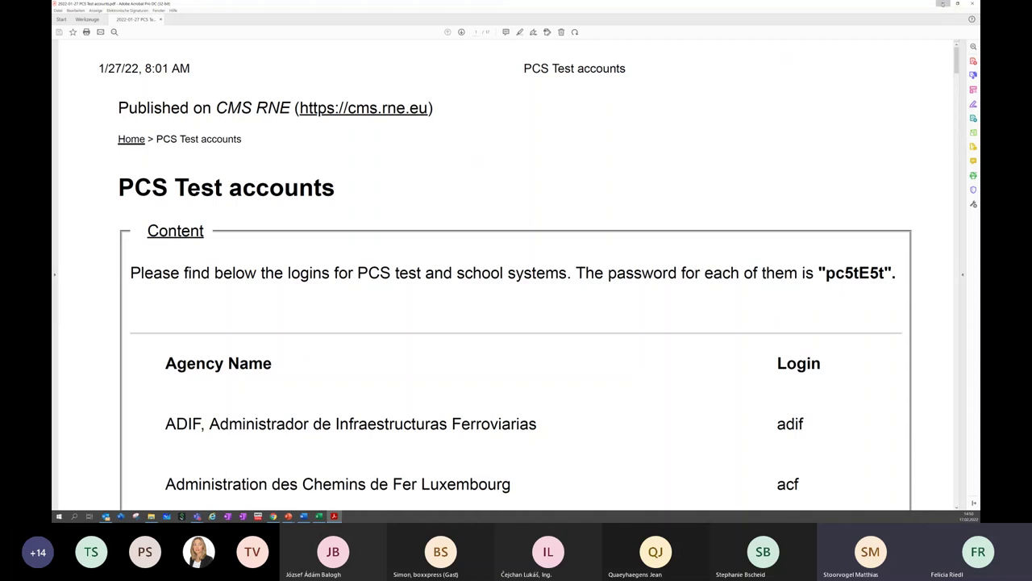
pyautogui.click(942, 4)
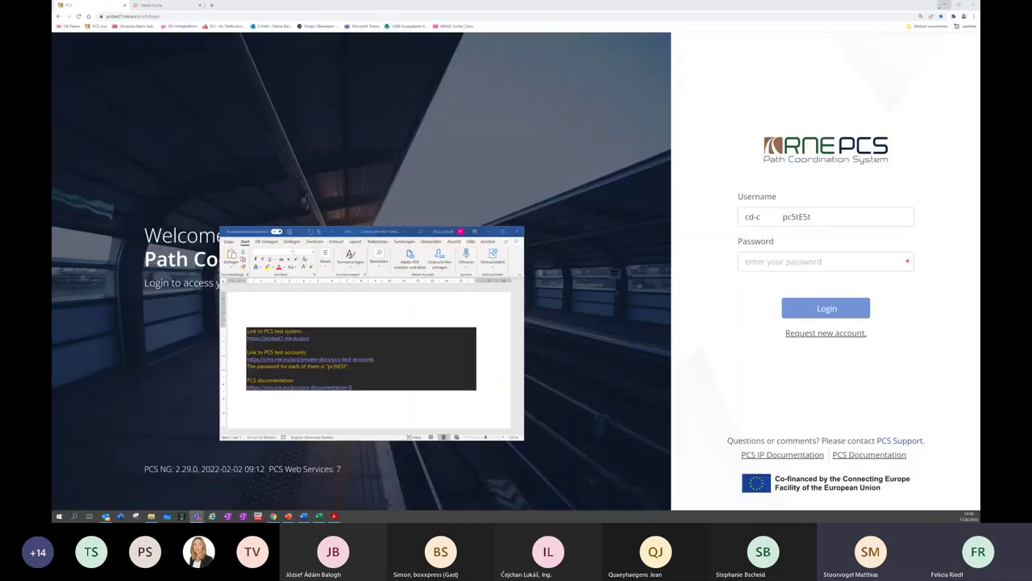
# Move the password wrongly left in the Username field into the Password field
pyautogui.click(490, 232)
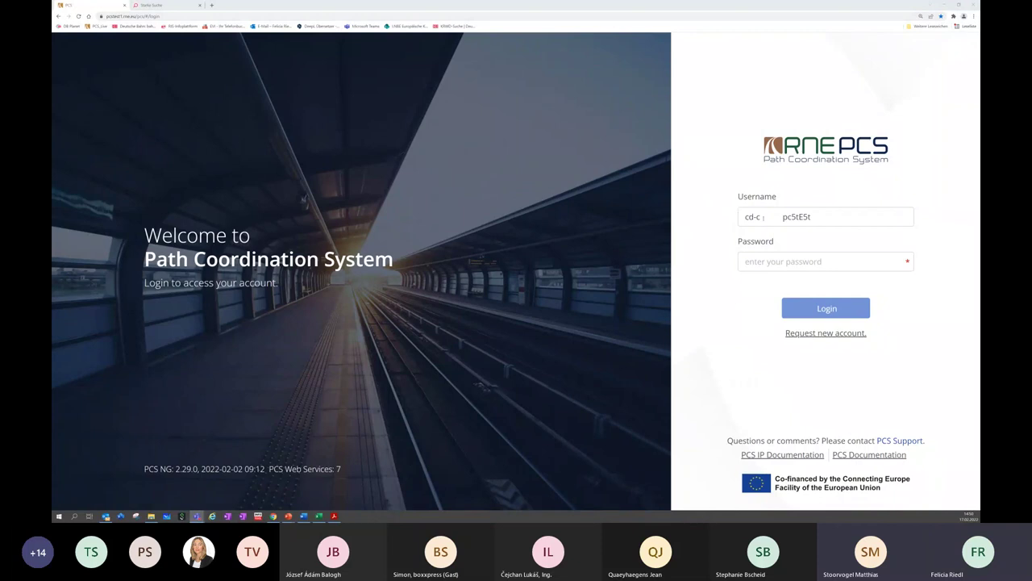
pyautogui.moveTo(764, 217); pyautogui.dragTo(739, 217)
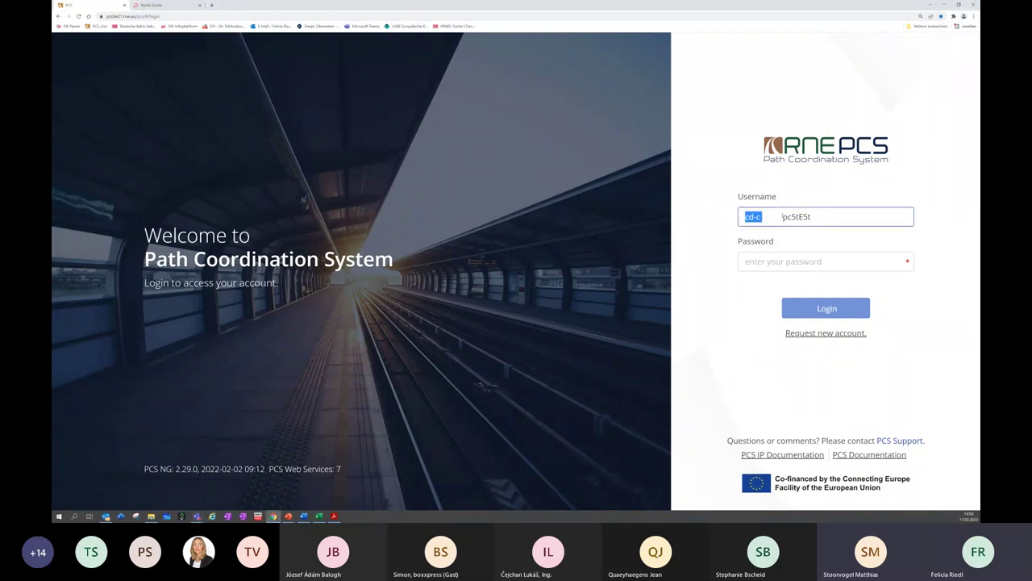
pyautogui.click(821, 216)
pyautogui.moveTo(782, 216); pyautogui.dragTo(813, 214)
pyautogui.rightClick(798, 216)
pyautogui.click(815, 232)
pyautogui.click(756, 264)
pyautogui.rightClick(756, 264)
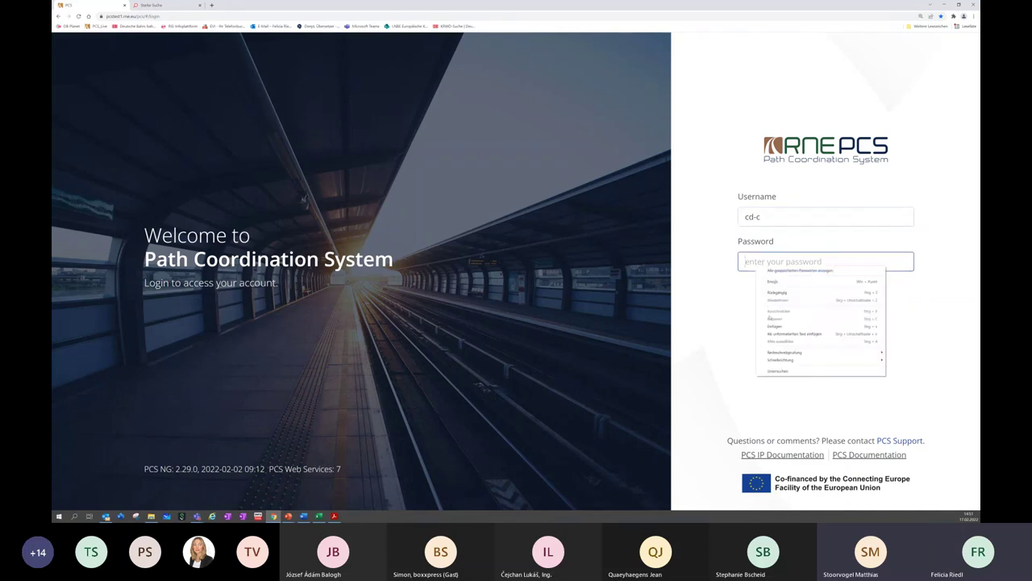
pyautogui.click(774, 333)
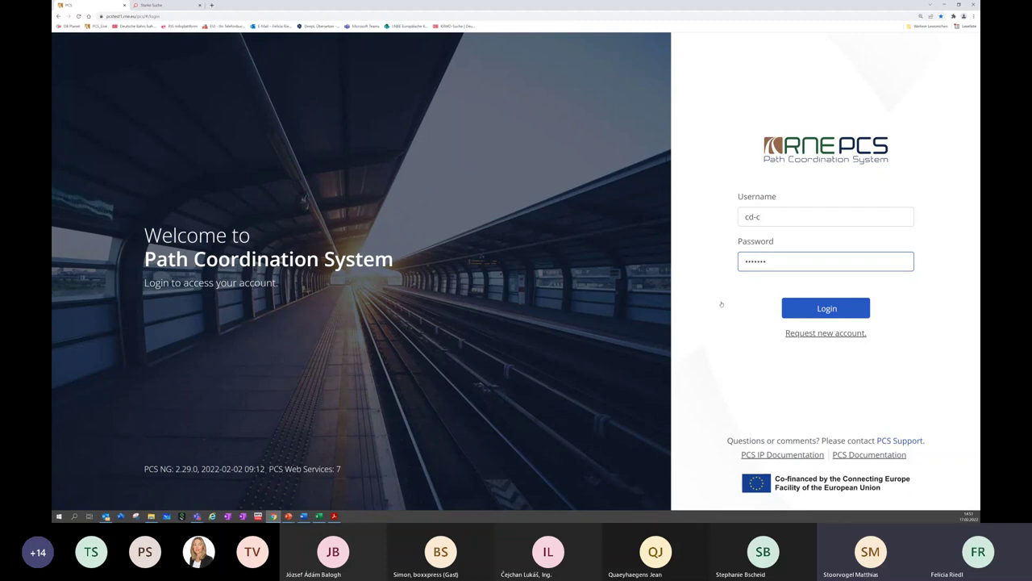
# Submit the login, retype the shared password and retry, then return to the accounts PDF
pyautogui.click(822, 311)
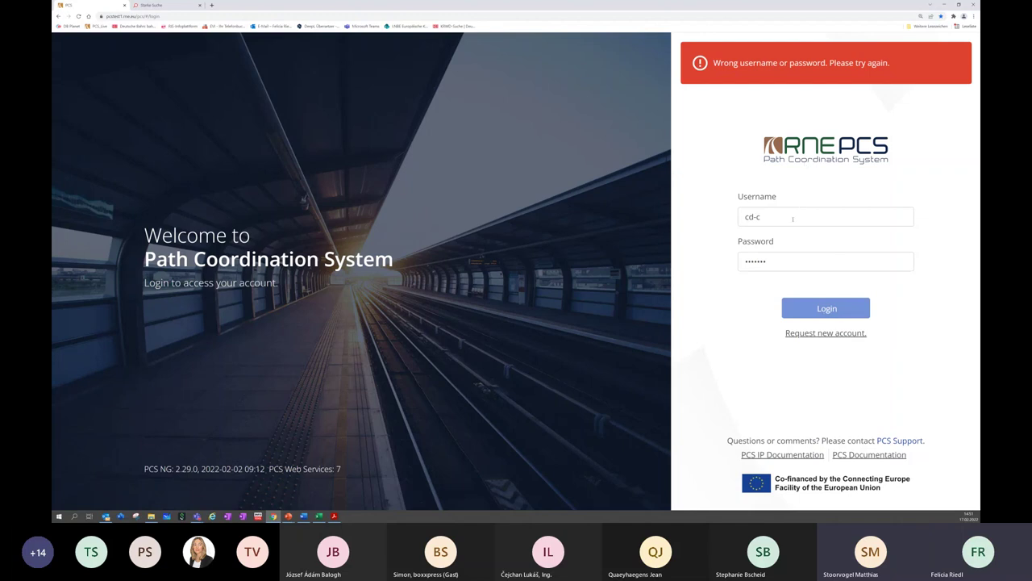
pyautogui.doubleClick(778, 257)
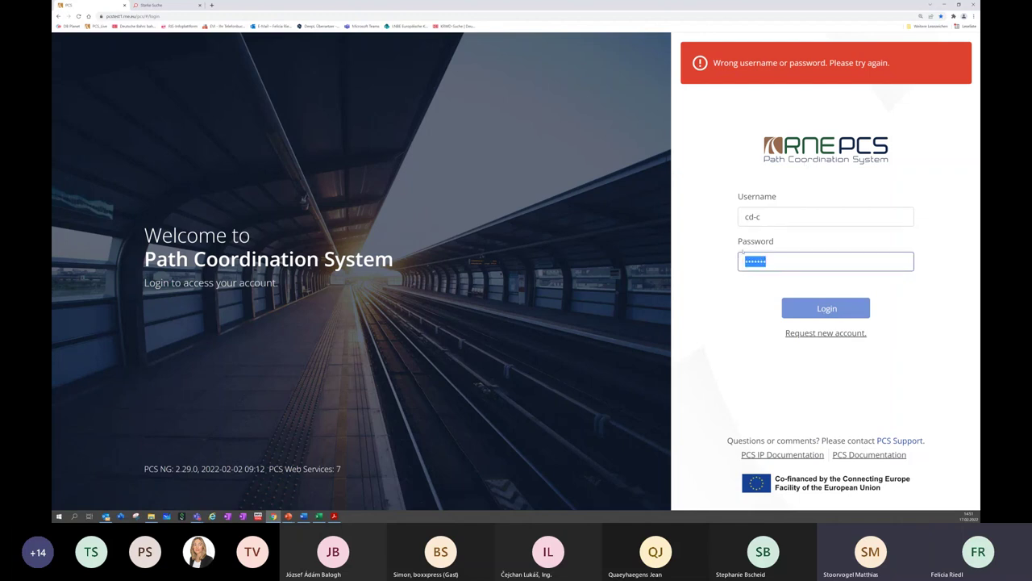
pyautogui.write('p')
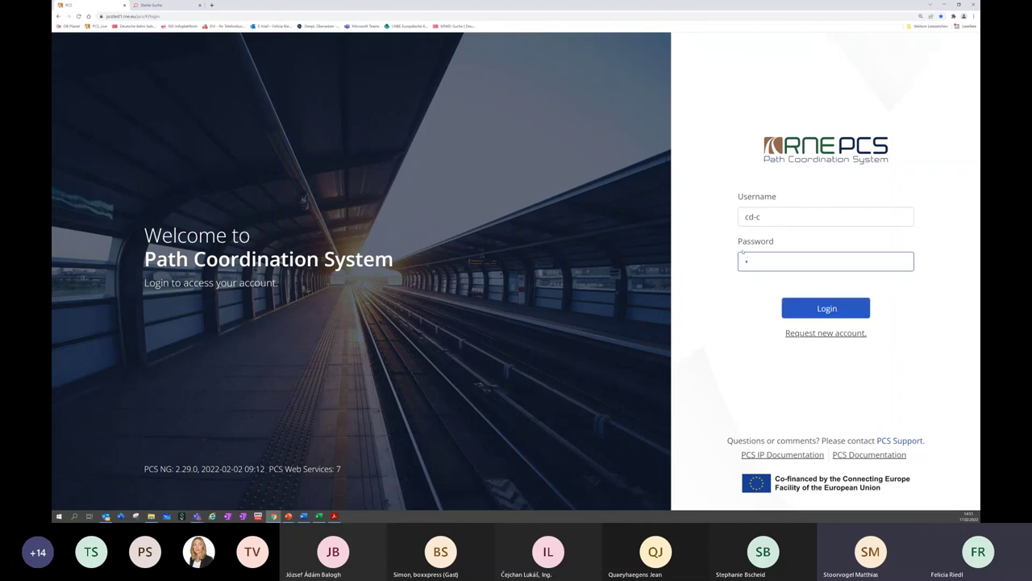
pyautogui.write('•••')
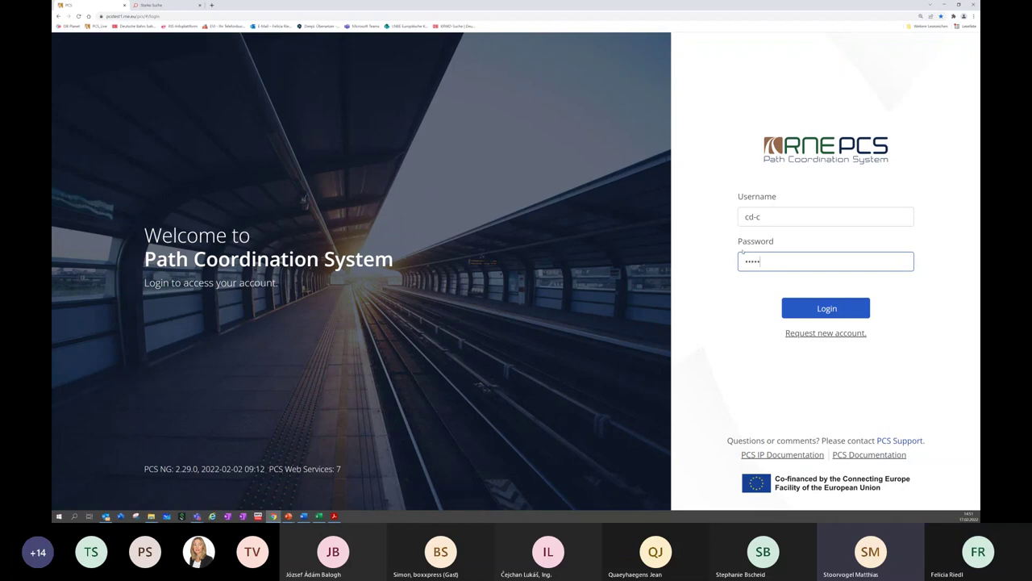
pyautogui.write('•••')
pyautogui.click(786, 300)
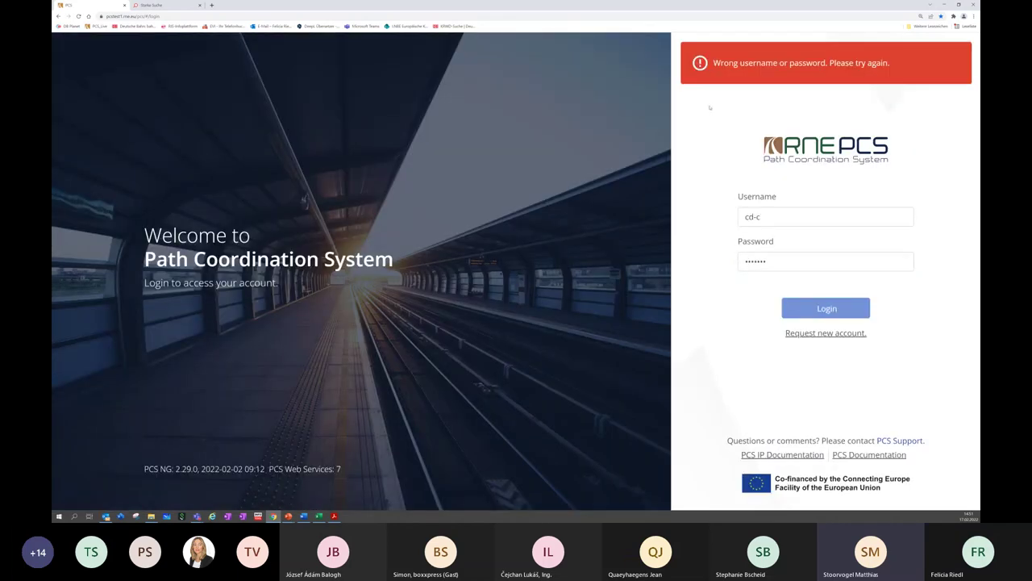
pyautogui.moveTo(768, 216); pyautogui.dragTo(714, 216)
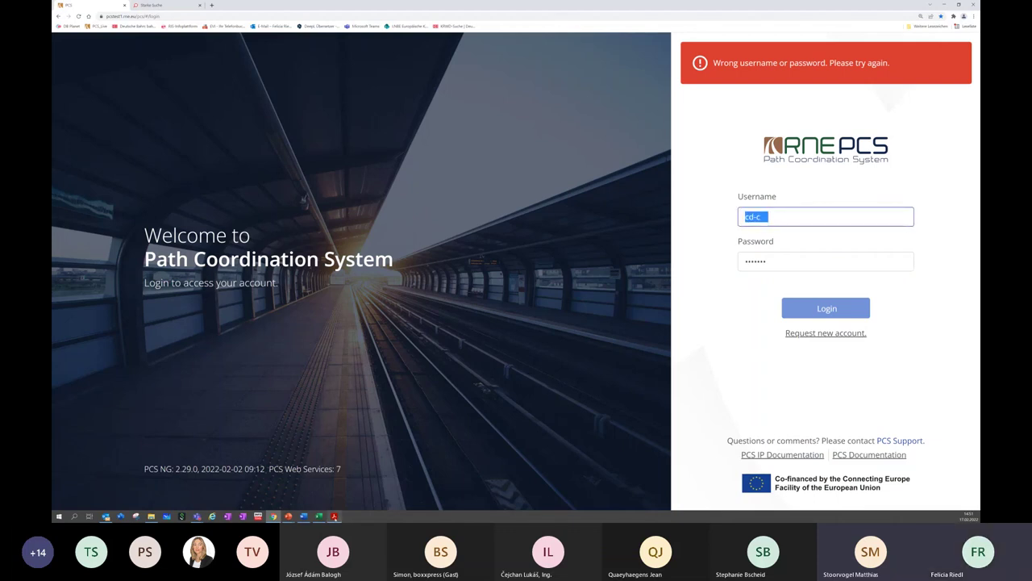
pyautogui.hotkey('alt', 'Tab')
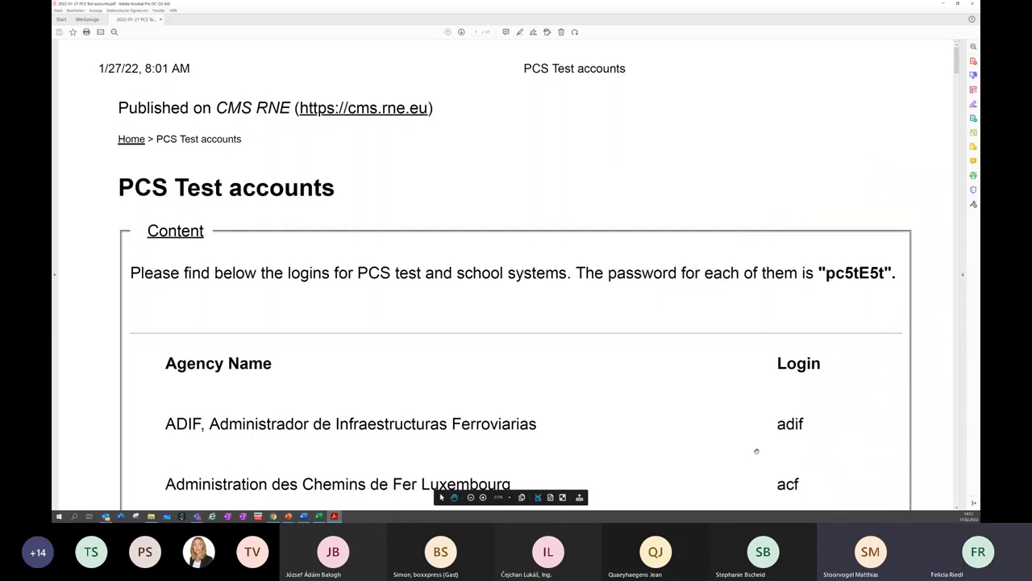
# Scroll the test accounts PDF down to the page 2 logins, then return to the PCS login page
pyautogui.scroll(-6, 502, 423)
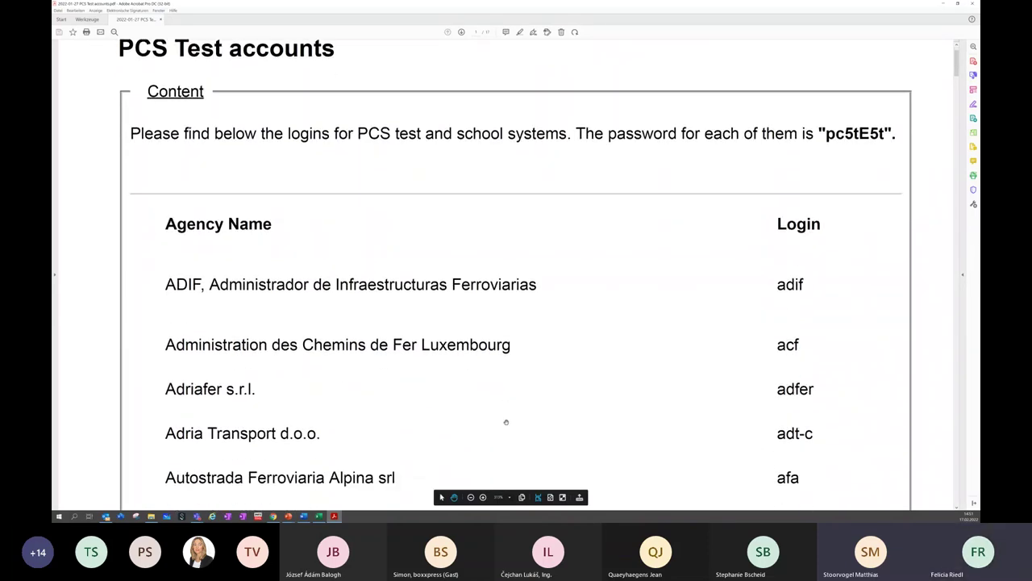
pyautogui.scroll(-7, 508, 428)
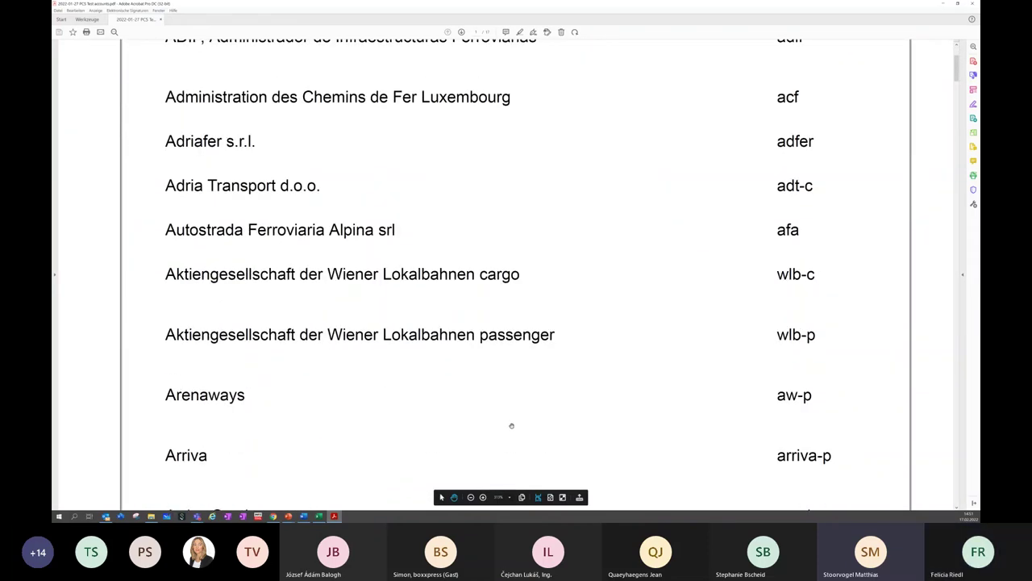
pyautogui.scroll(-6, 510, 429)
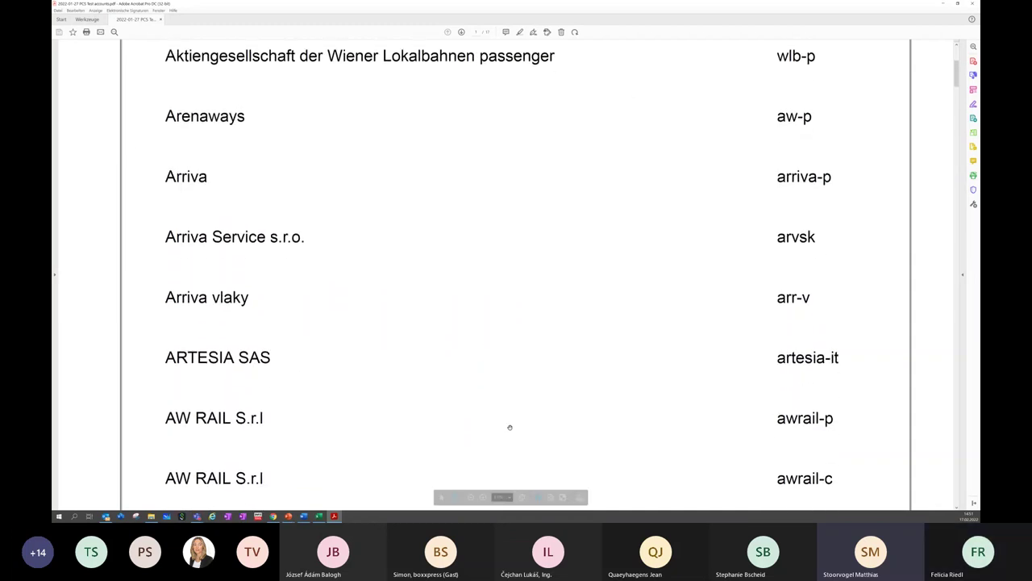
pyautogui.scroll(-6, 509, 428)
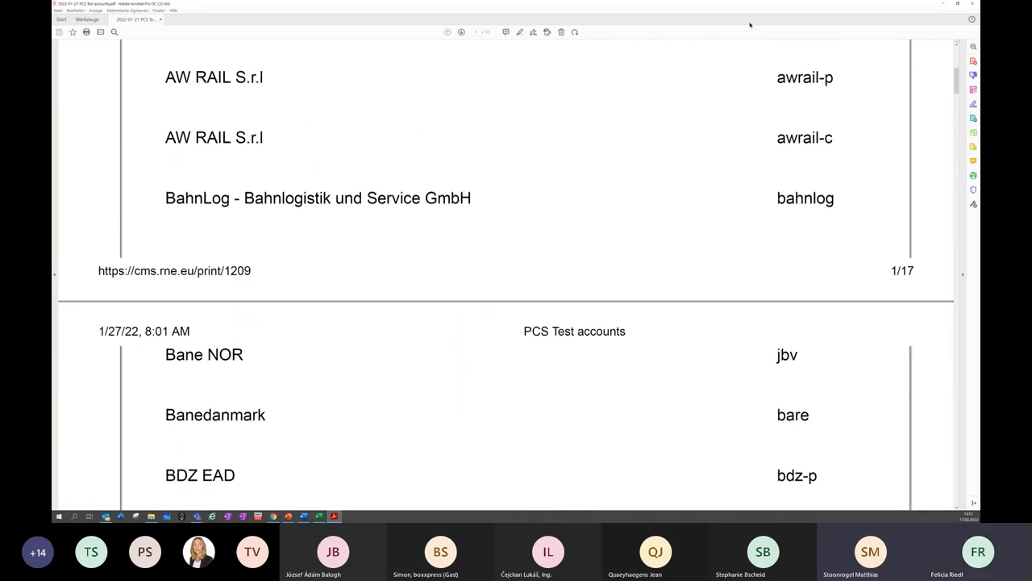
pyautogui.click(943, 3)
# Retry the login twice with the test username and a retyped password; both are rejected
pyautogui.write('rade')
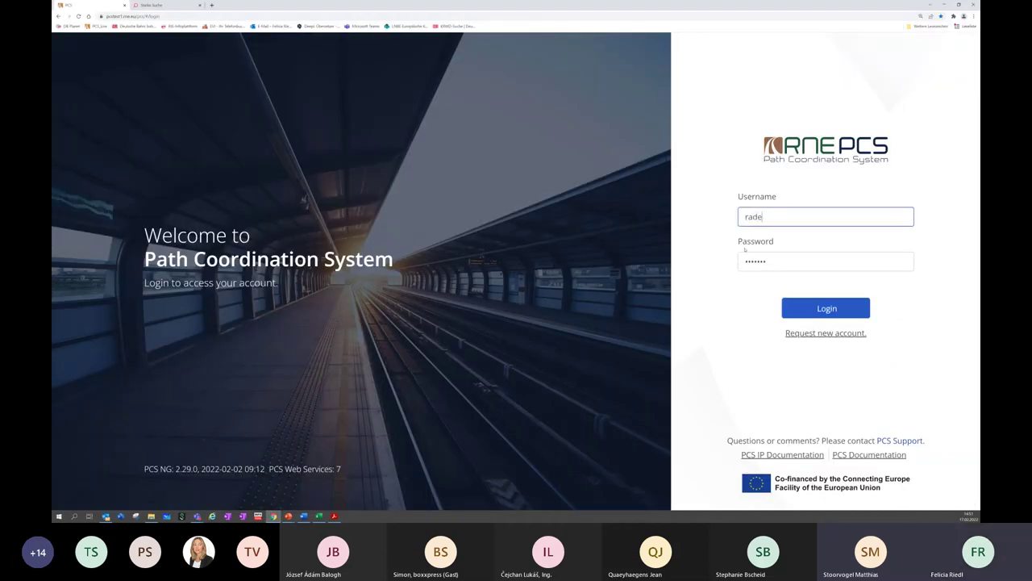
pyautogui.click(822, 303)
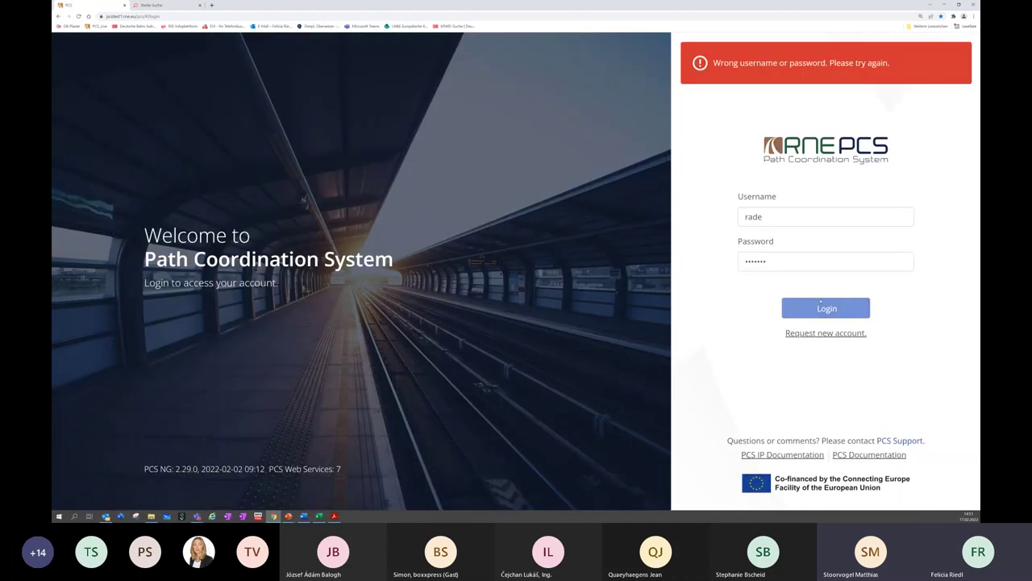
pyautogui.moveTo(774, 261); pyautogui.dragTo(729, 265)
pyautogui.write('rade')
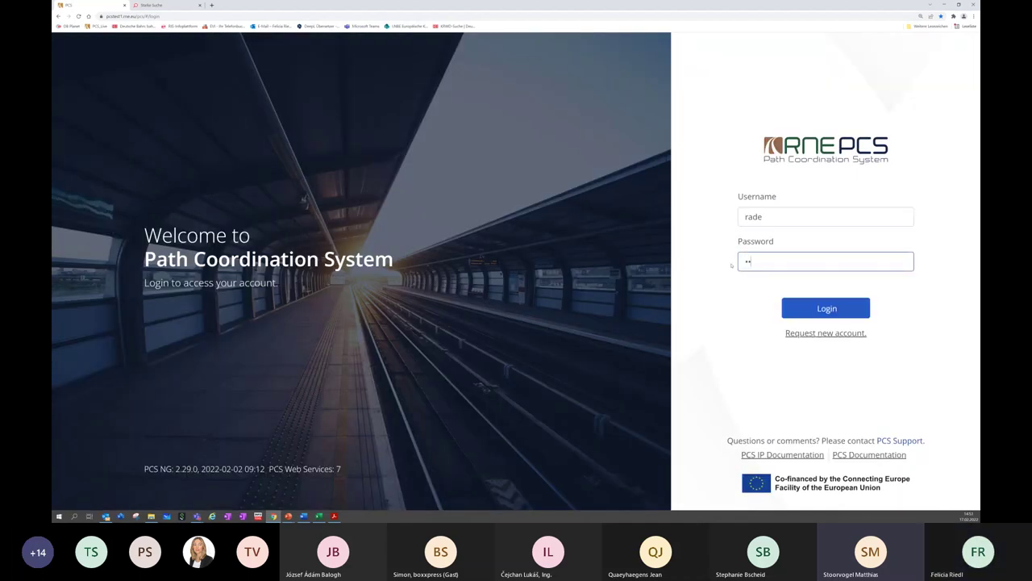
pyautogui.write('12')
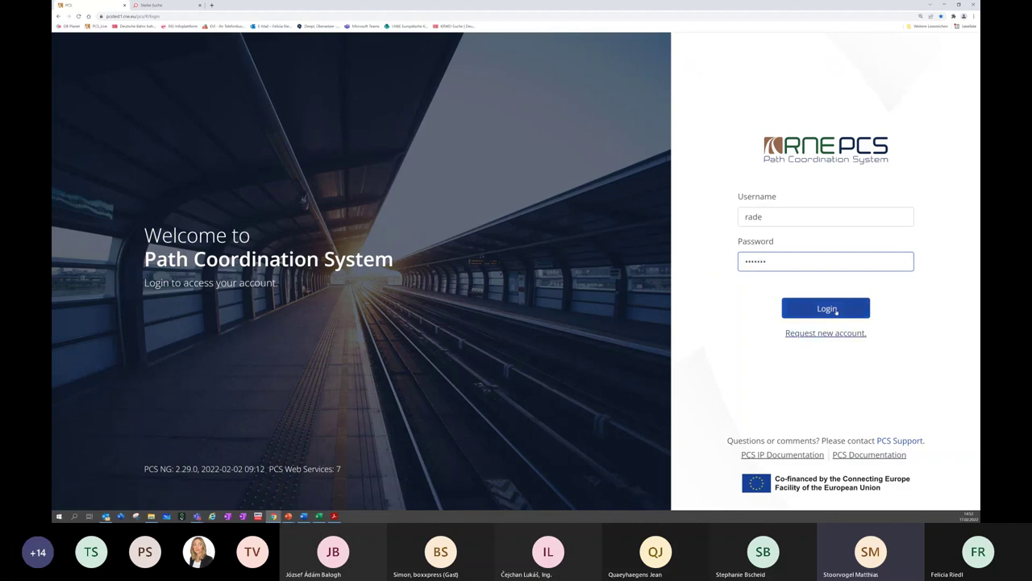
pyautogui.click(827, 308)
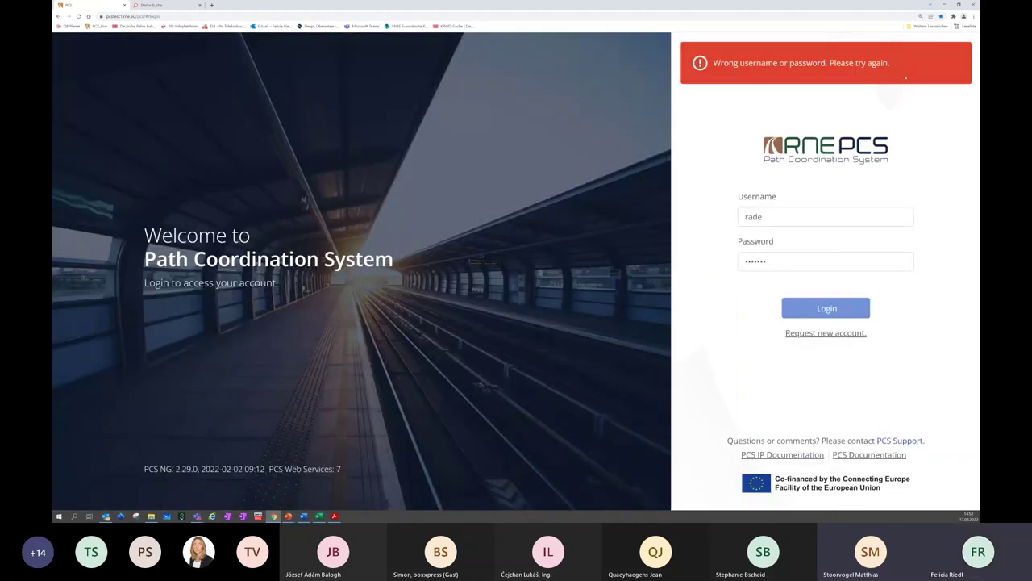
# Look through the browser bookmarks and close them without choosing one
pyautogui.click(928, 26)
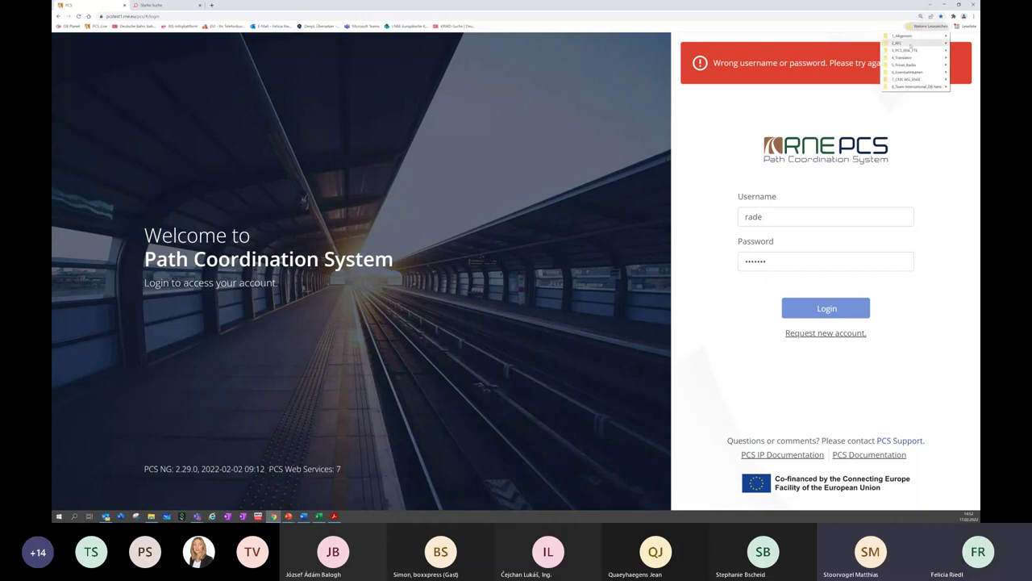
pyautogui.moveTo(910, 50)
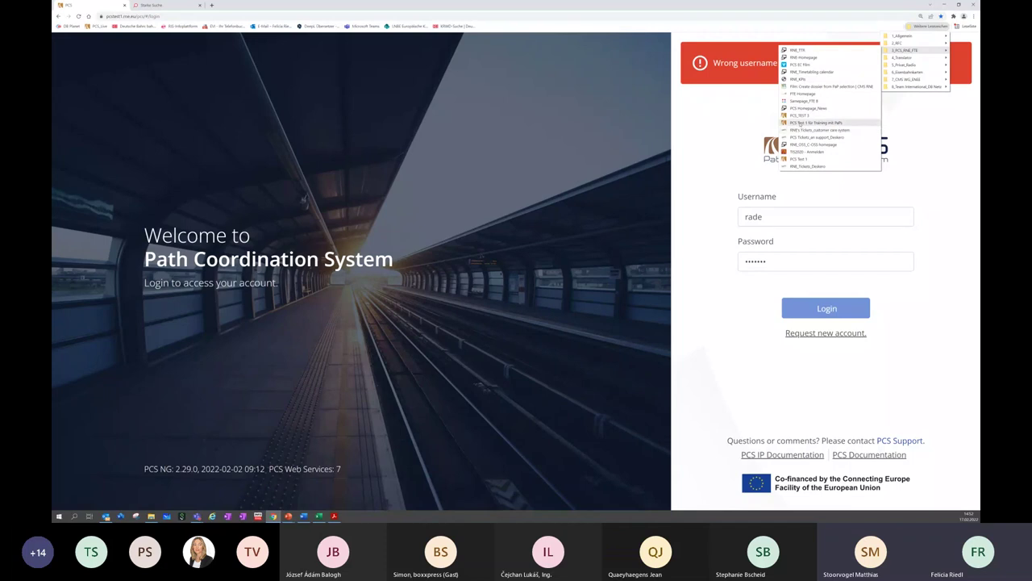
pyautogui.click(800, 117)
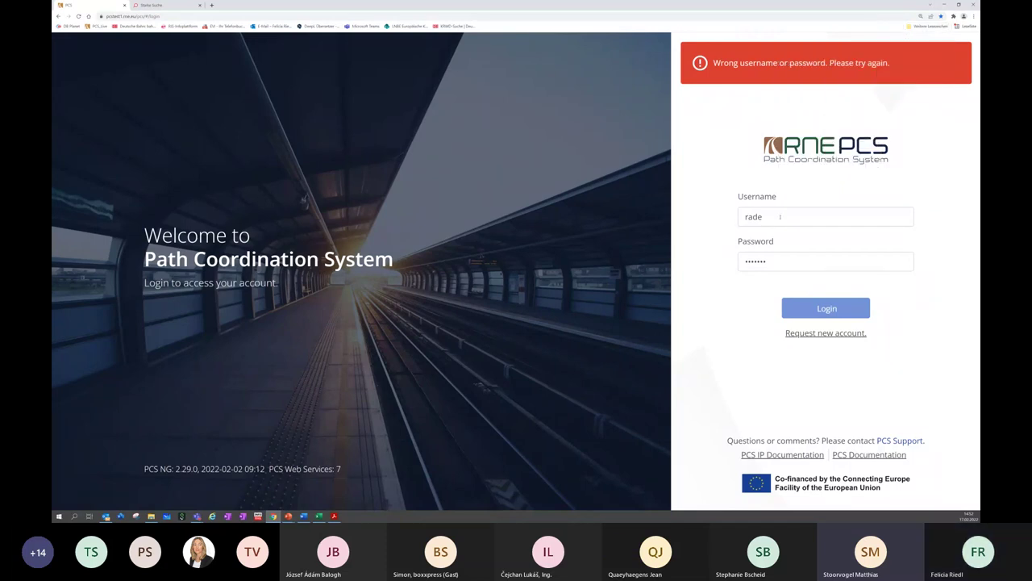
# Sign in to the PCS Test 1 training system from a new tab with the test username and password
pyautogui.click(212, 6)
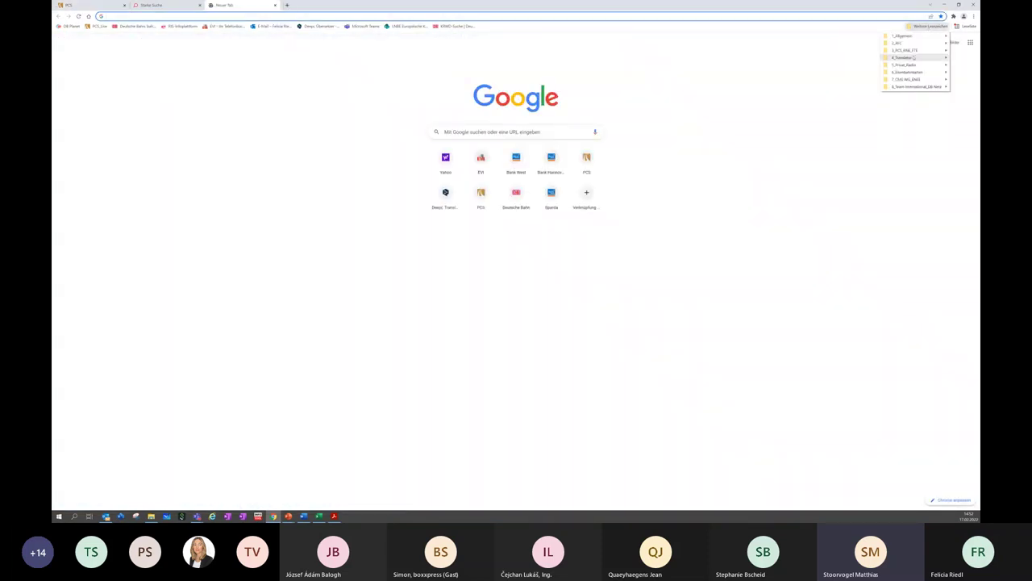
pyautogui.moveTo(906, 53)
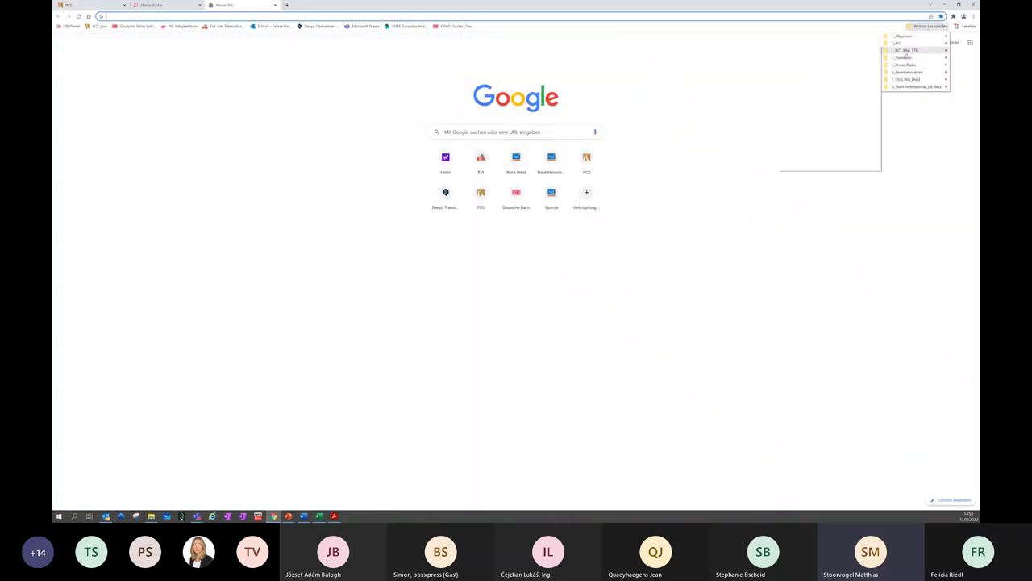
pyautogui.click(816, 123)
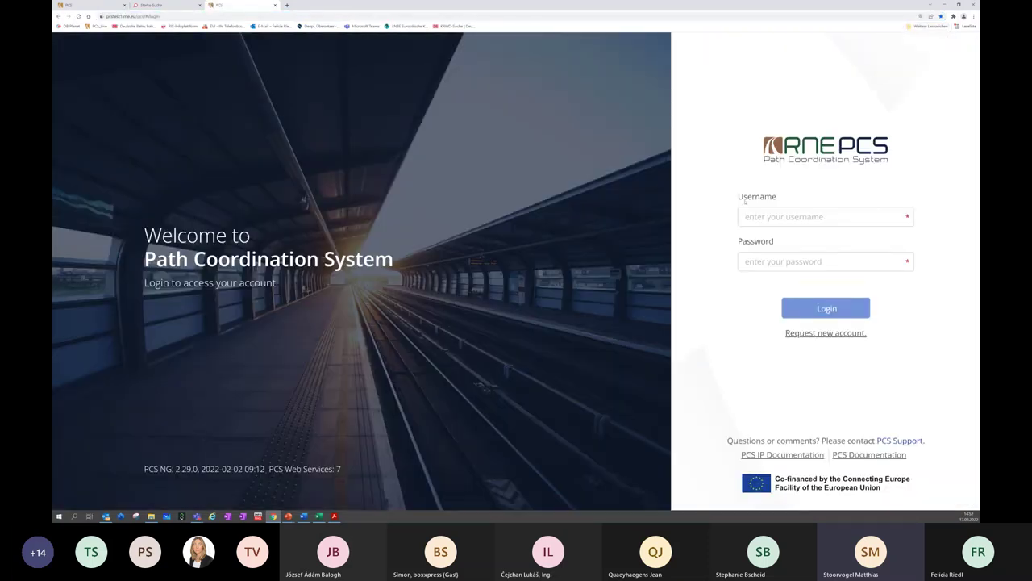
pyautogui.click(758, 211)
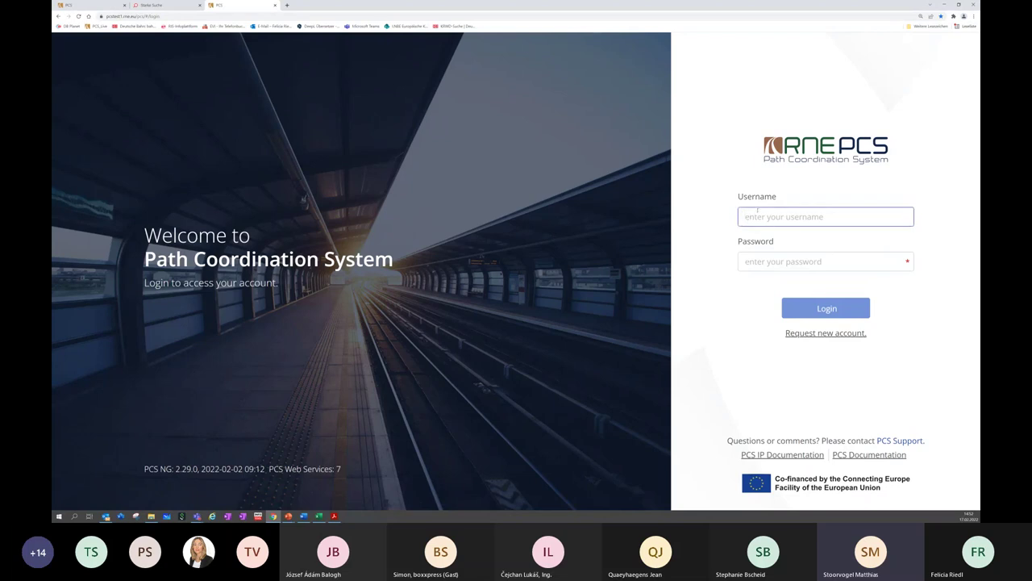
pyautogui.write('rade')
pyautogui.click(769, 257)
pyautogui.write('•••')
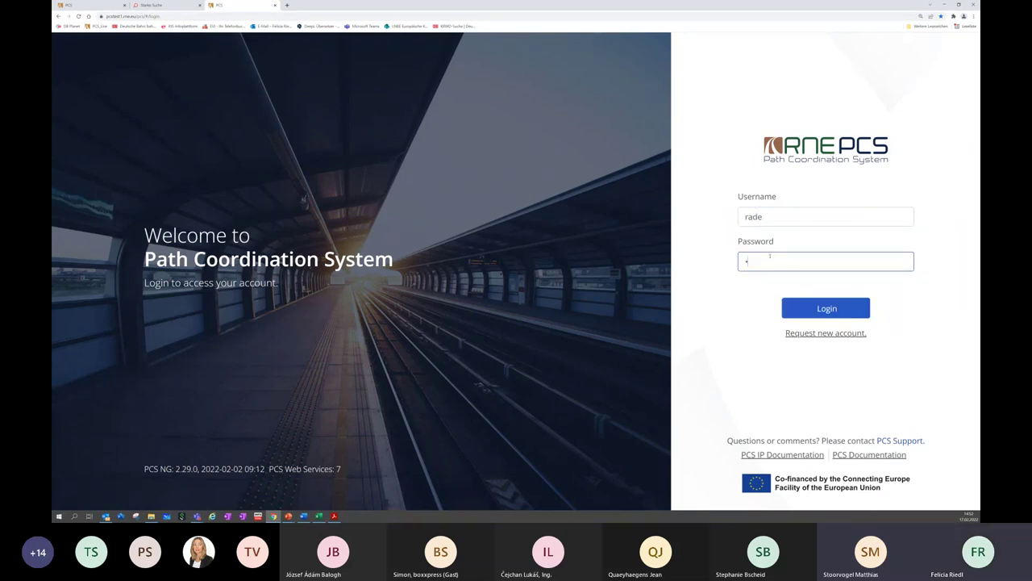
pyautogui.write('•')
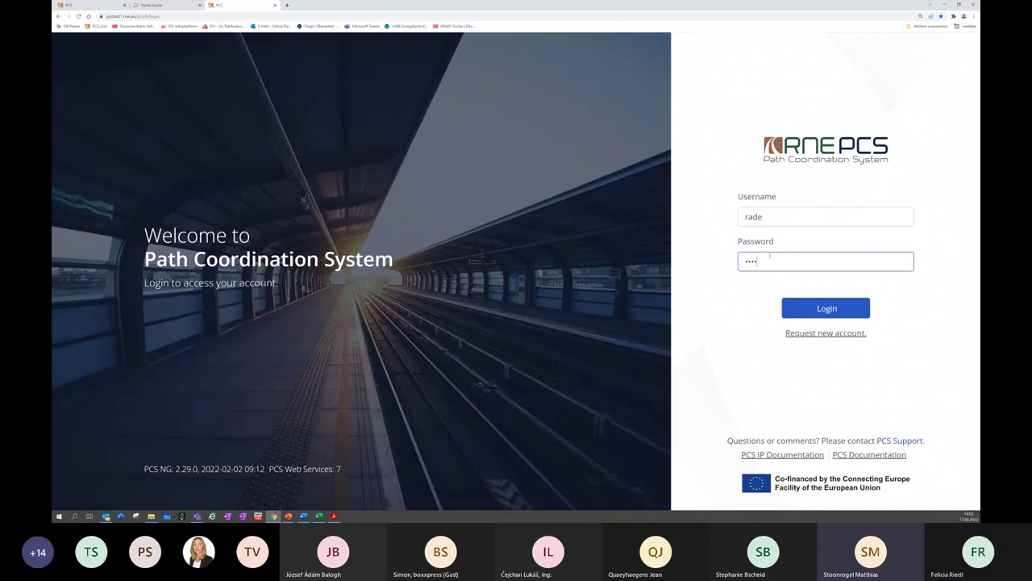
pyautogui.write('••')
pyautogui.press('Return')
pyautogui.click(835, 310)
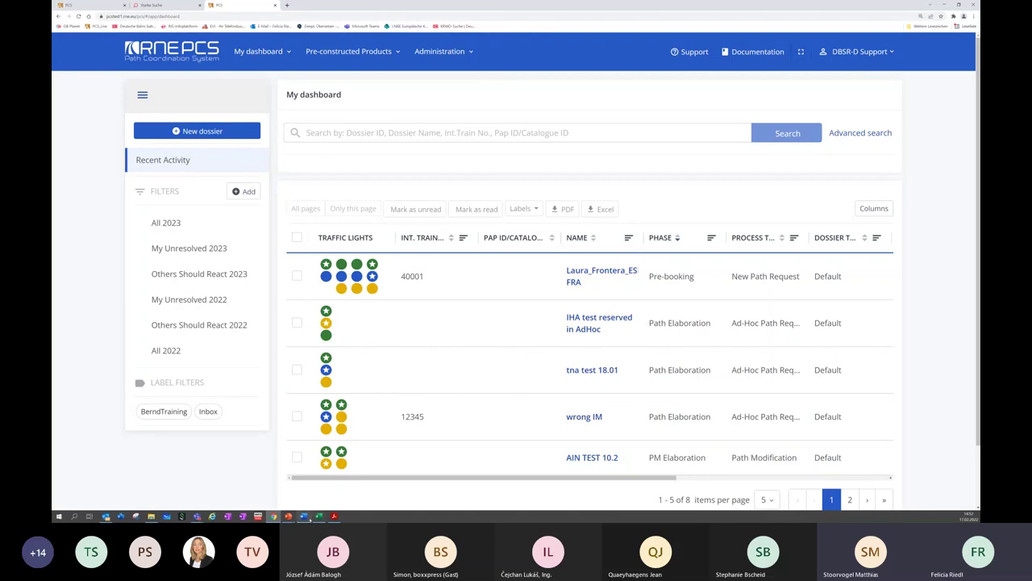
pyautogui.click(319, 516)
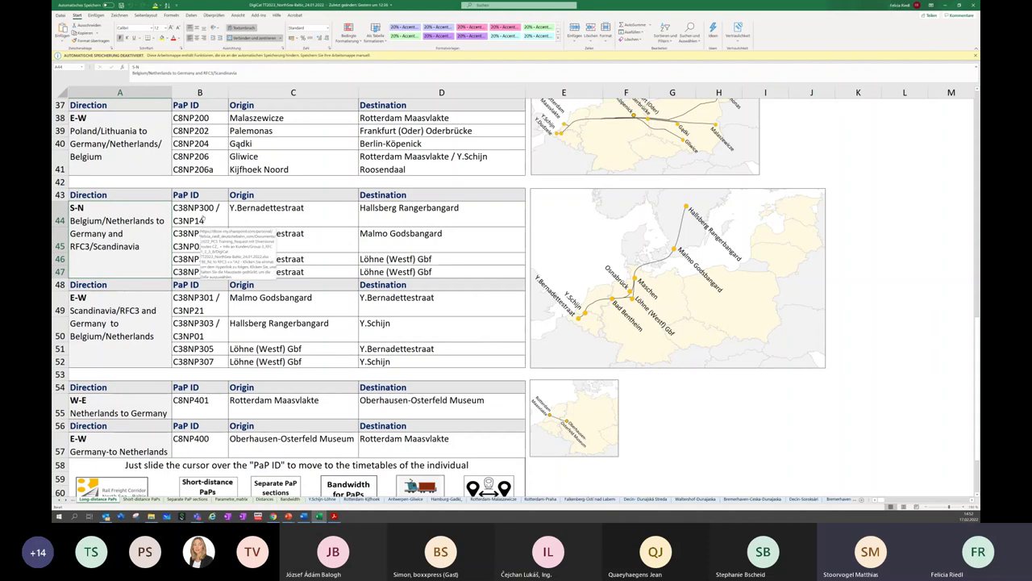
# Jump to the C38NP300 timetable sheet via its hyperlink and select the entry in cell A9
pyautogui.click(203, 218)
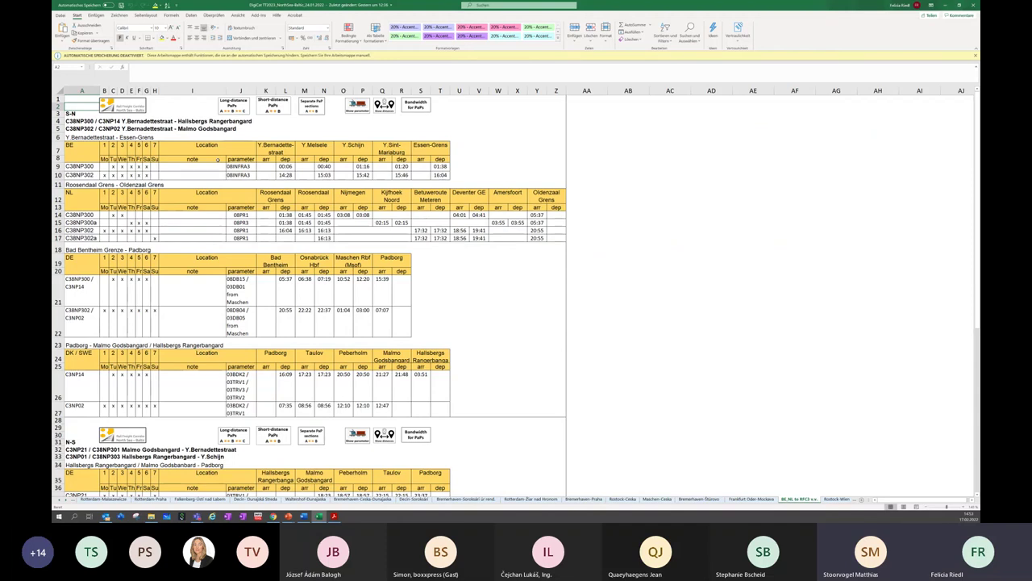
pyautogui.click(70, 167)
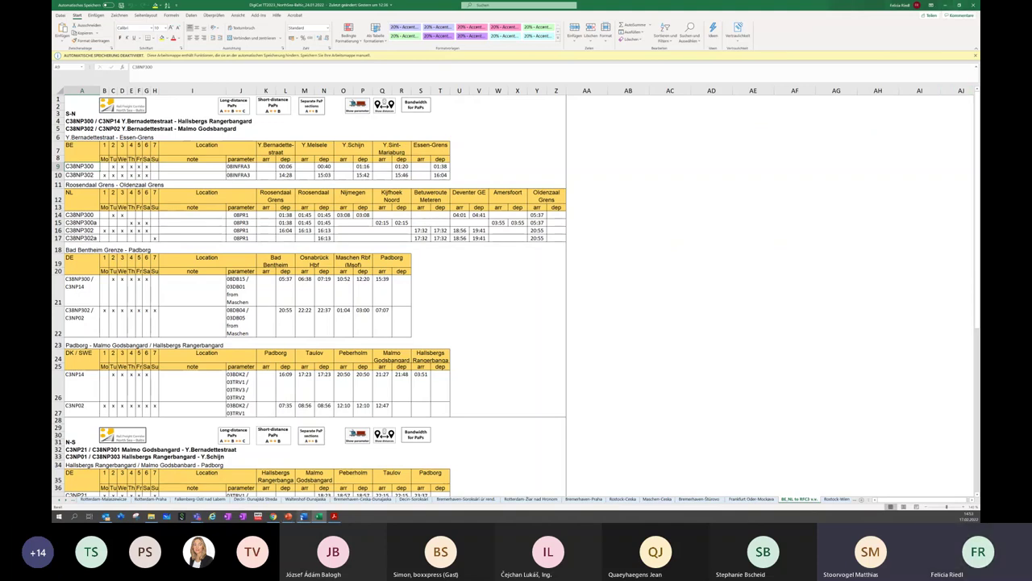
pyautogui.click(273, 516)
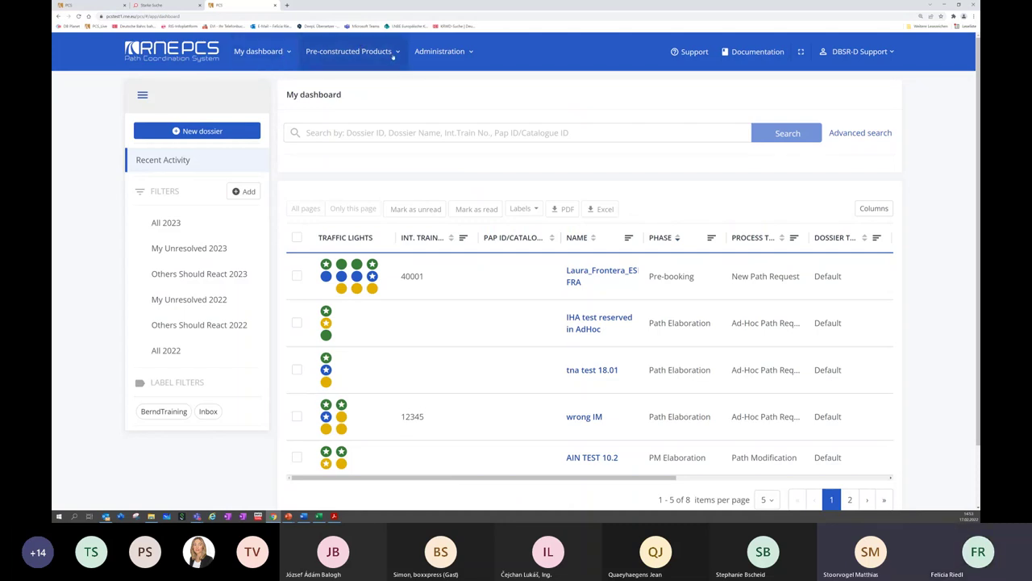
# Open PaP search and restrict the product type to RFC pre-arranged paths
pyautogui.click(393, 55)
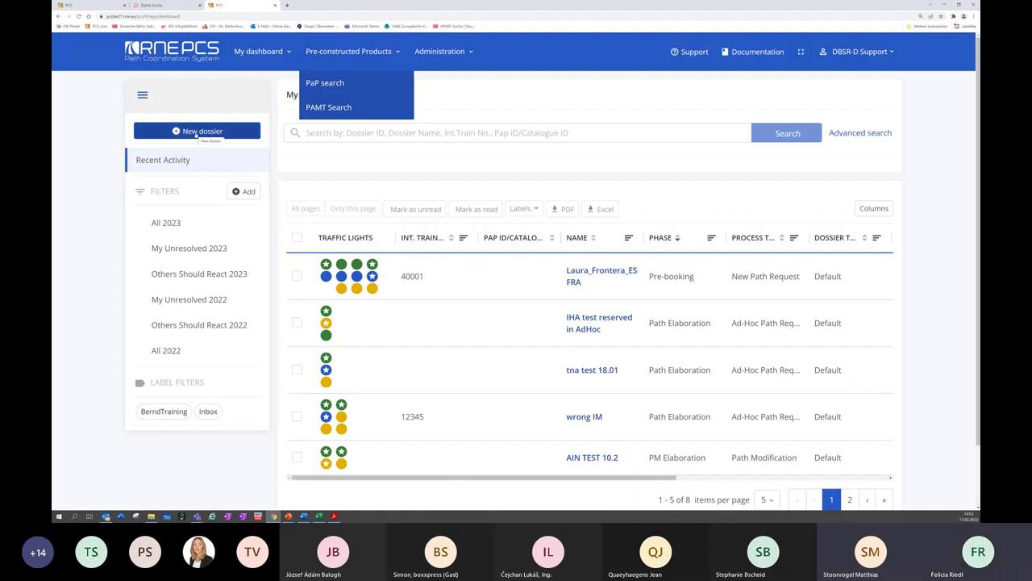
pyautogui.click(364, 84)
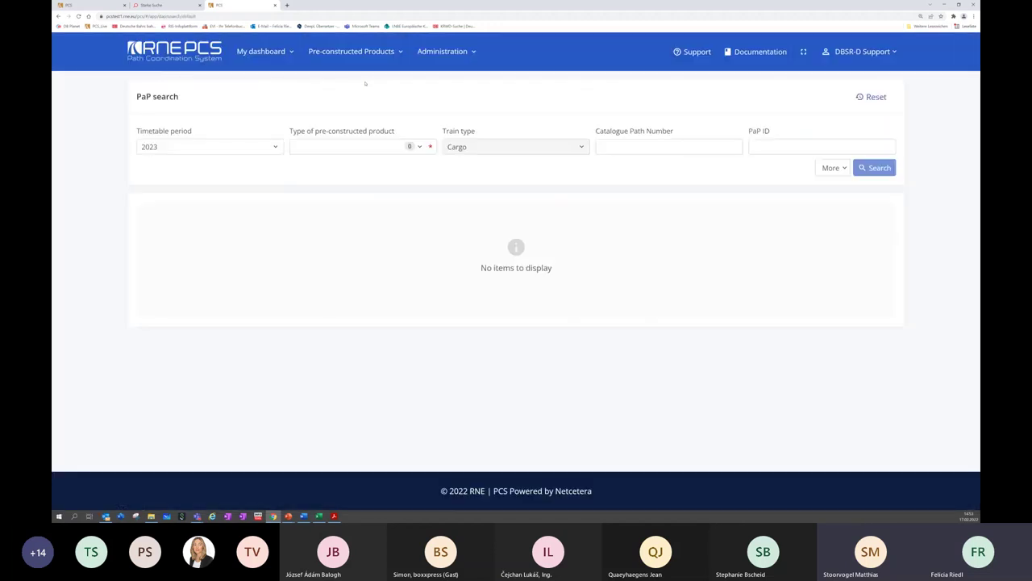
pyautogui.click(326, 146)
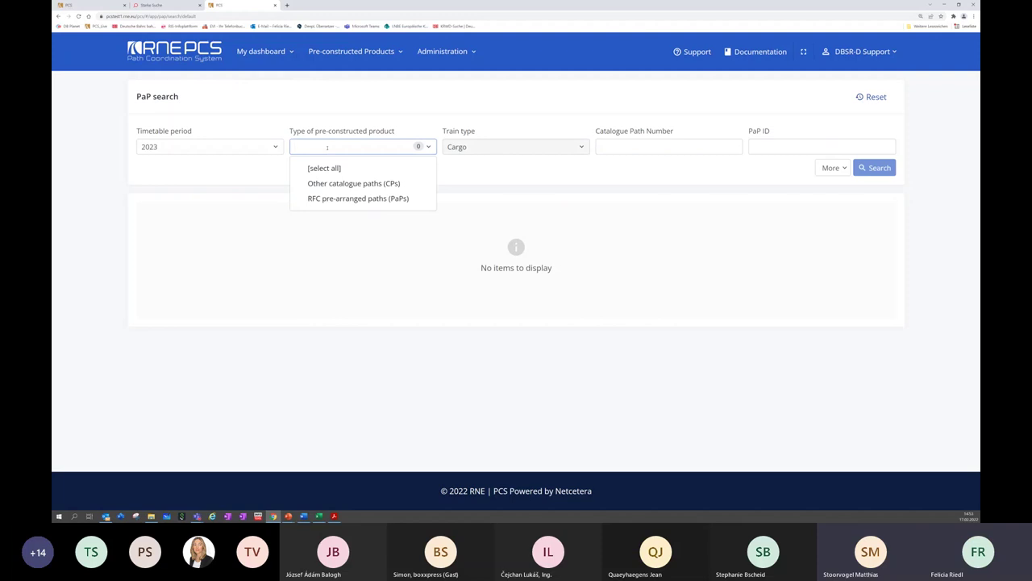
pyautogui.click(330, 198)
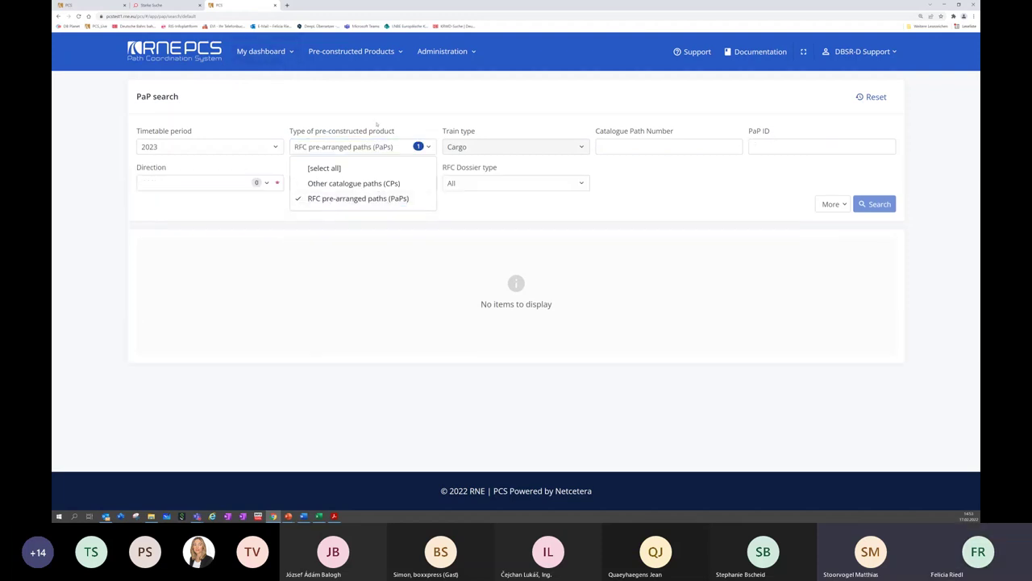
# Select all directions and the North Sea-Baltic and Scandinavian-Mediterranean corridors, then search, yielding 936 results
pyautogui.click(225, 181)
pyautogui.click(200, 205)
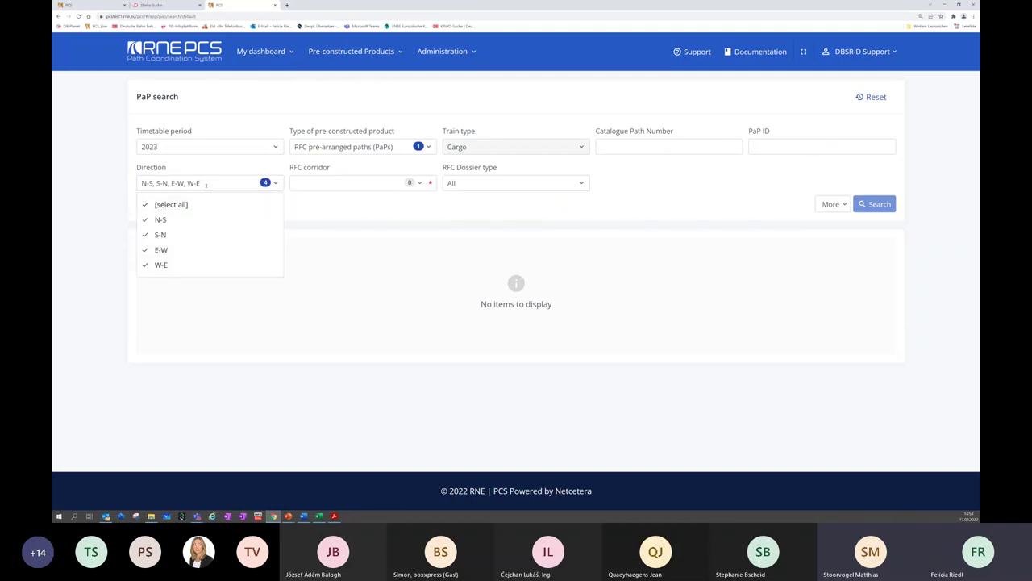
pyautogui.click(318, 183)
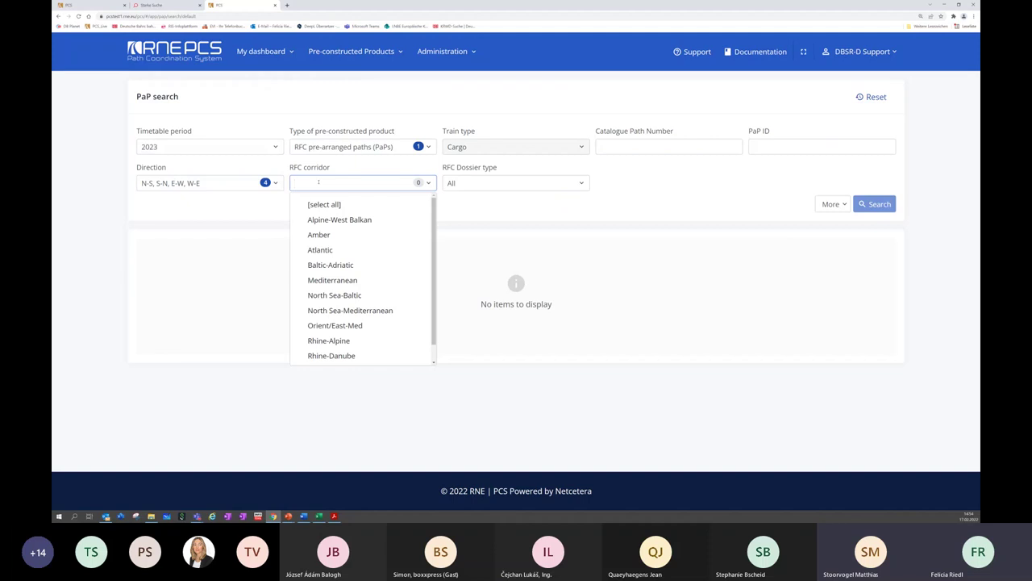
pyautogui.click(345, 297)
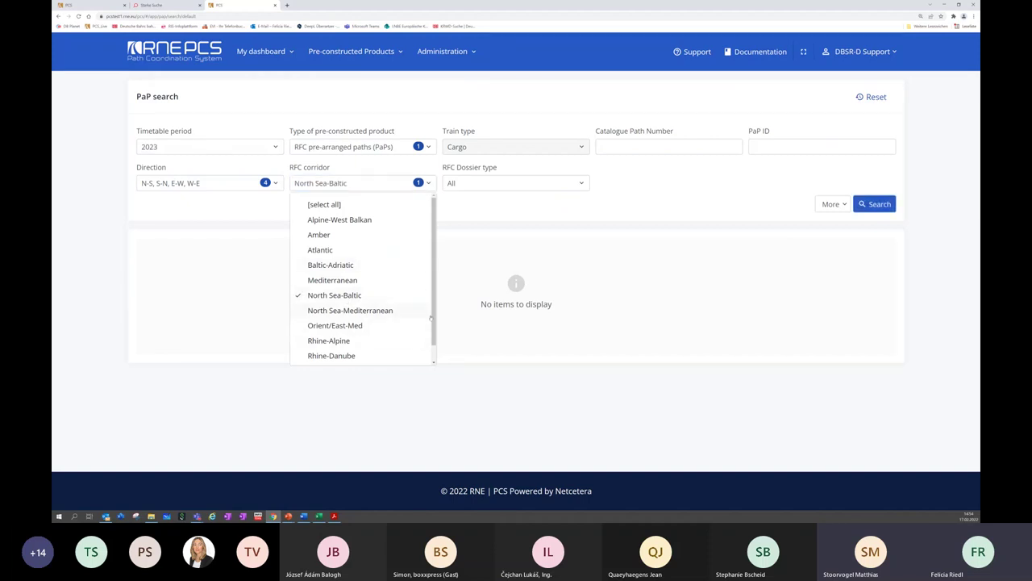
pyautogui.scroll(-1, 431, 318)
pyautogui.click(338, 355)
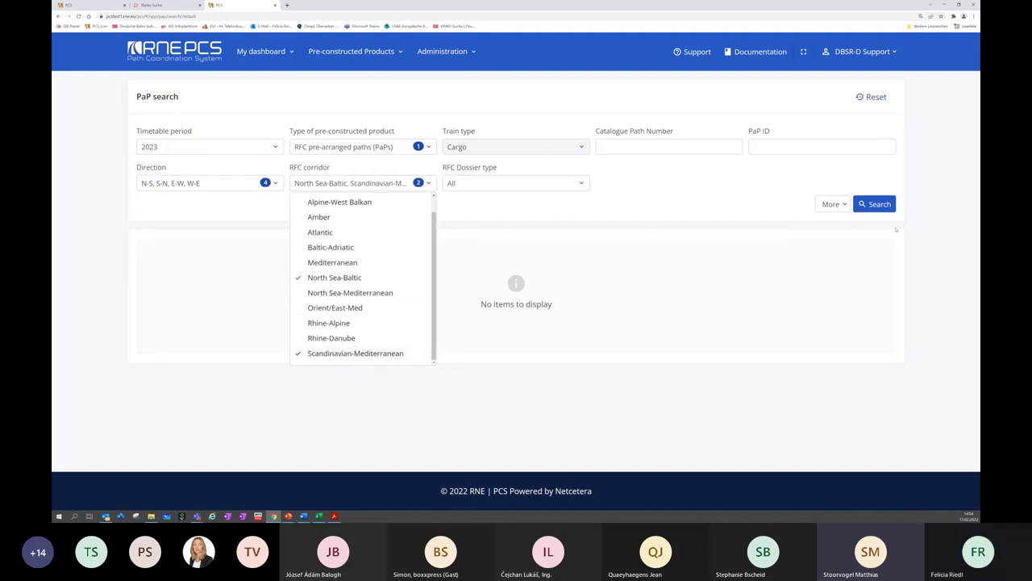
pyautogui.click(877, 203)
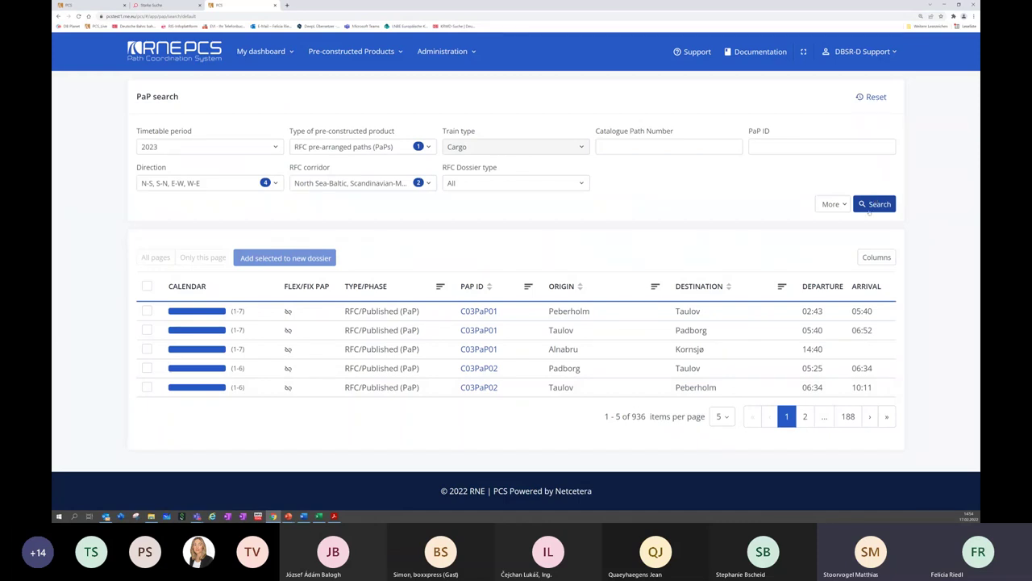
pyautogui.click(847, 416)
# Change Entries per page from 5 to 100 in Personal settings, save, and return to My dashboard
pyautogui.click(863, 51)
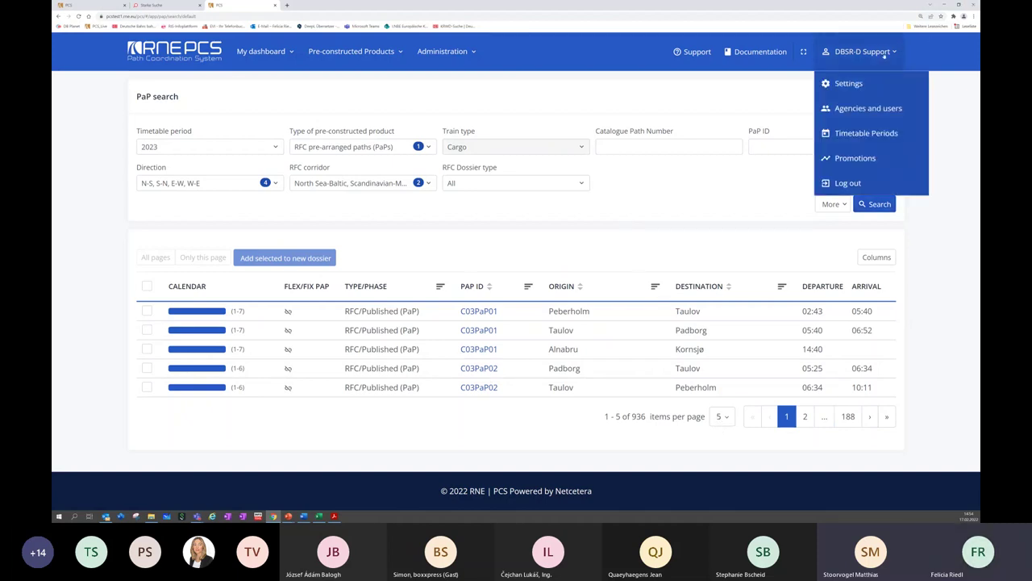
pyautogui.click(868, 82)
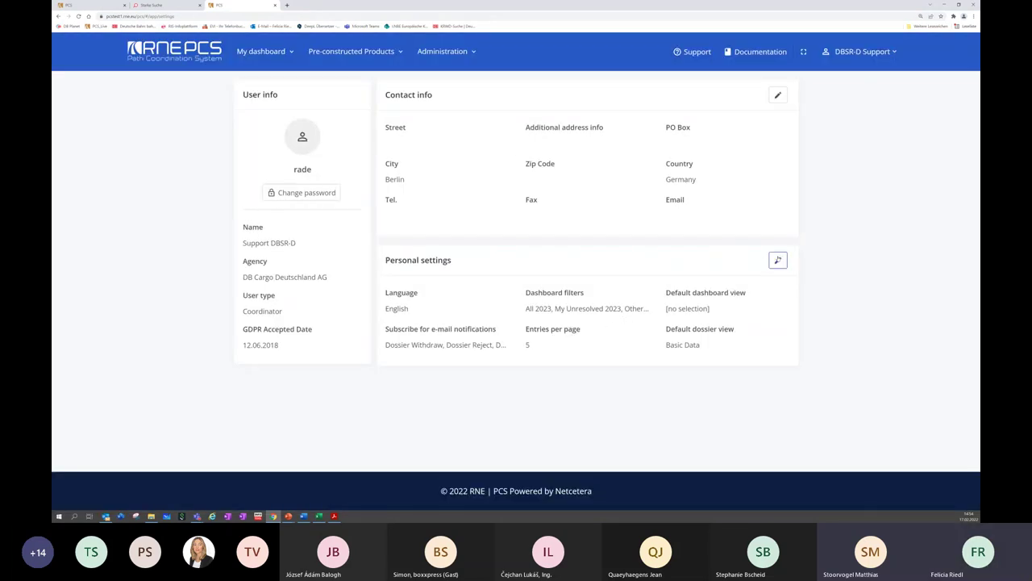
pyautogui.click(779, 260)
pyautogui.click(575, 189)
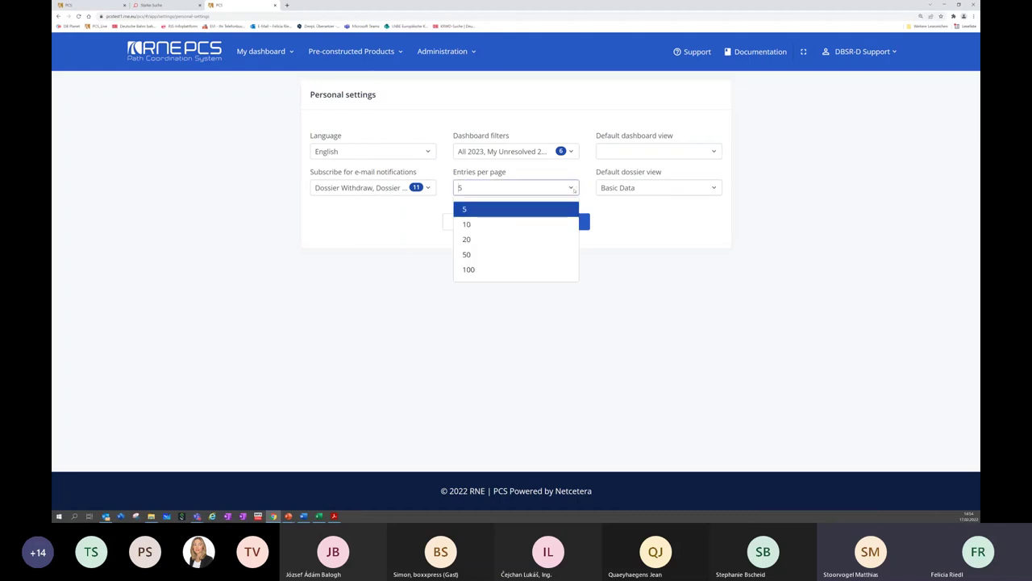
pyautogui.click(475, 271)
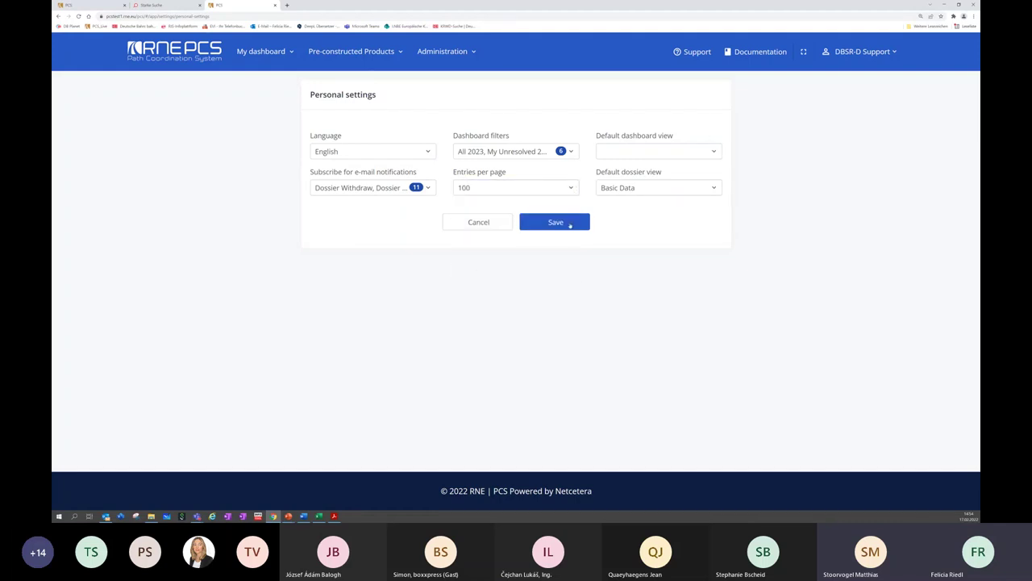
pyautogui.click(569, 225)
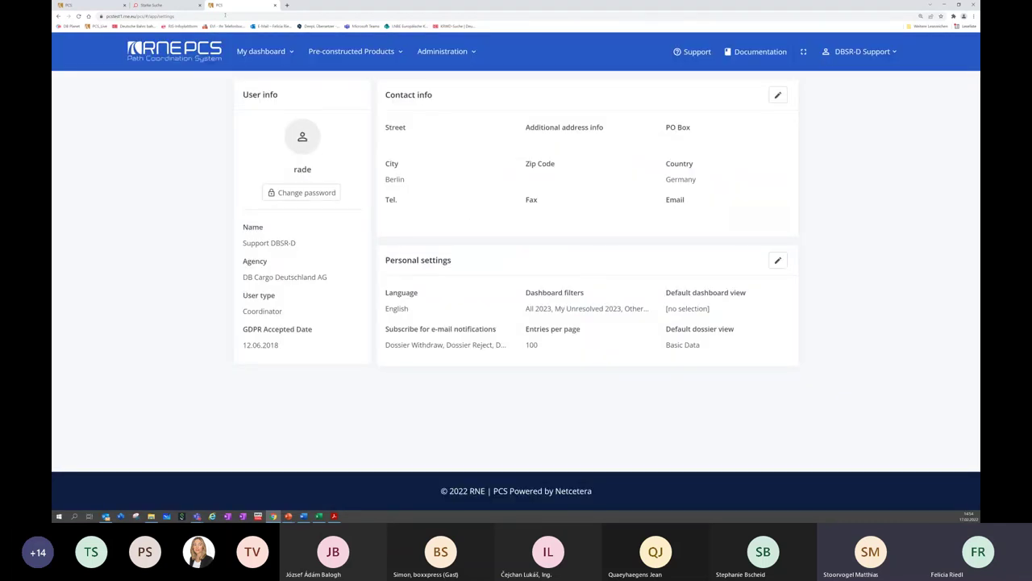
pyautogui.click(173, 51)
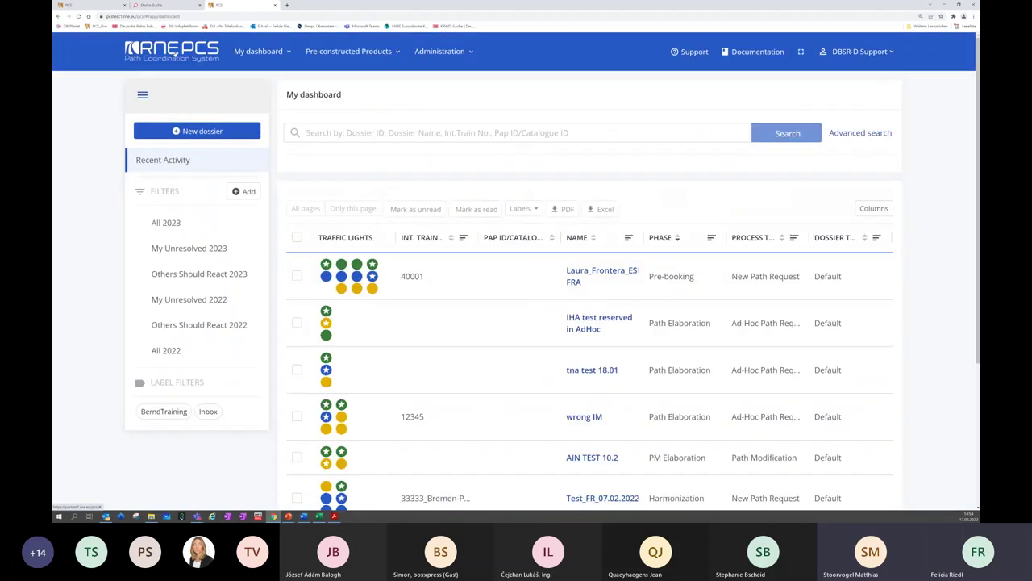
pyautogui.click(339, 50)
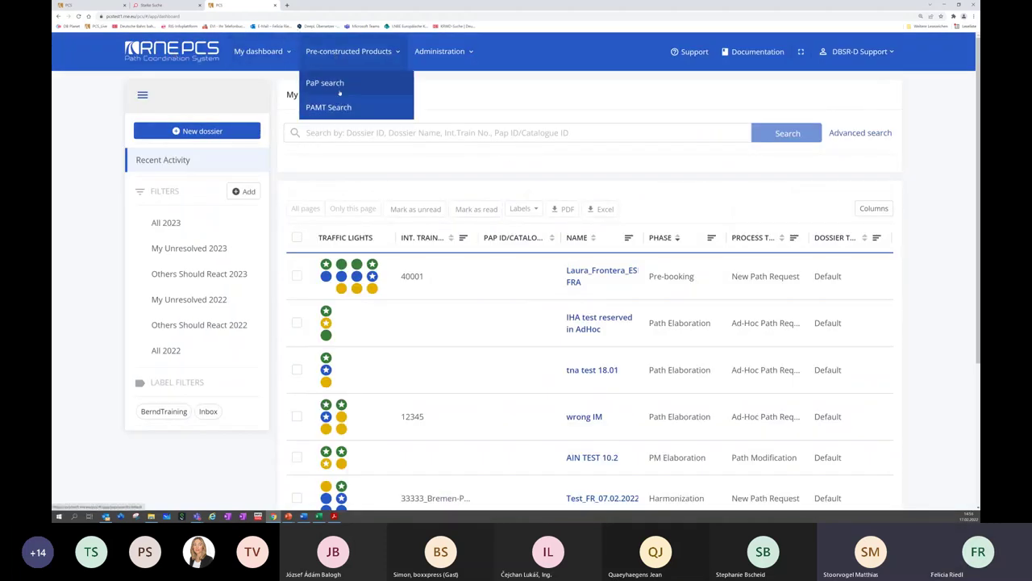
# Rerun the PaP search and check the 10-page pagination of the 936 results at 100 per page
pyautogui.click(331, 84)
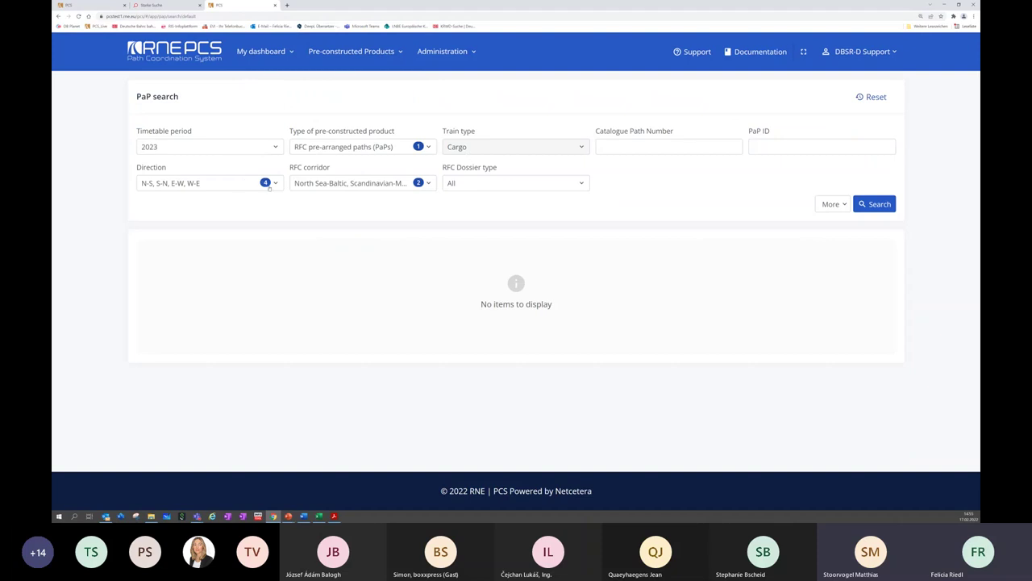
pyautogui.click(875, 204)
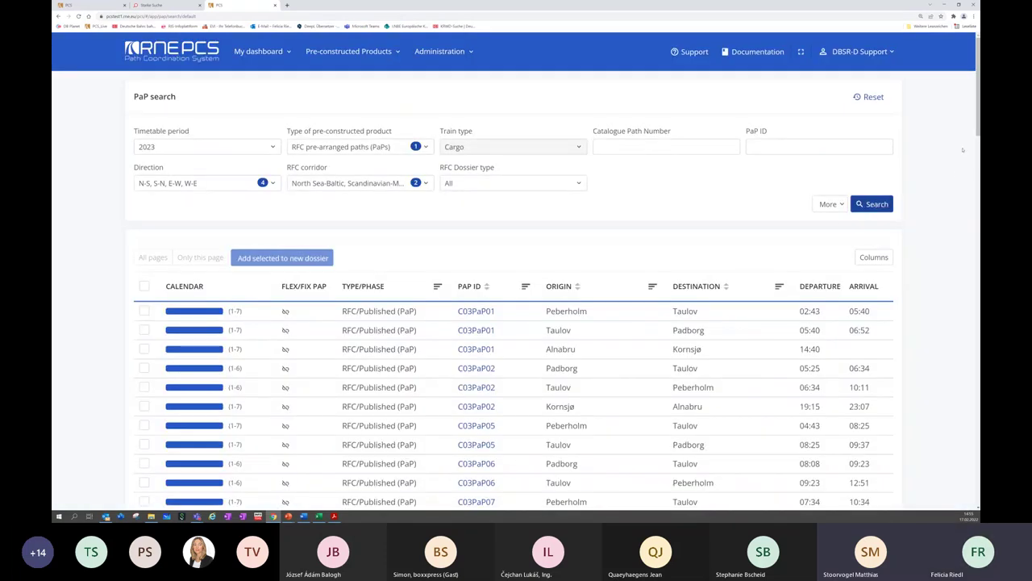
pyautogui.press('End')
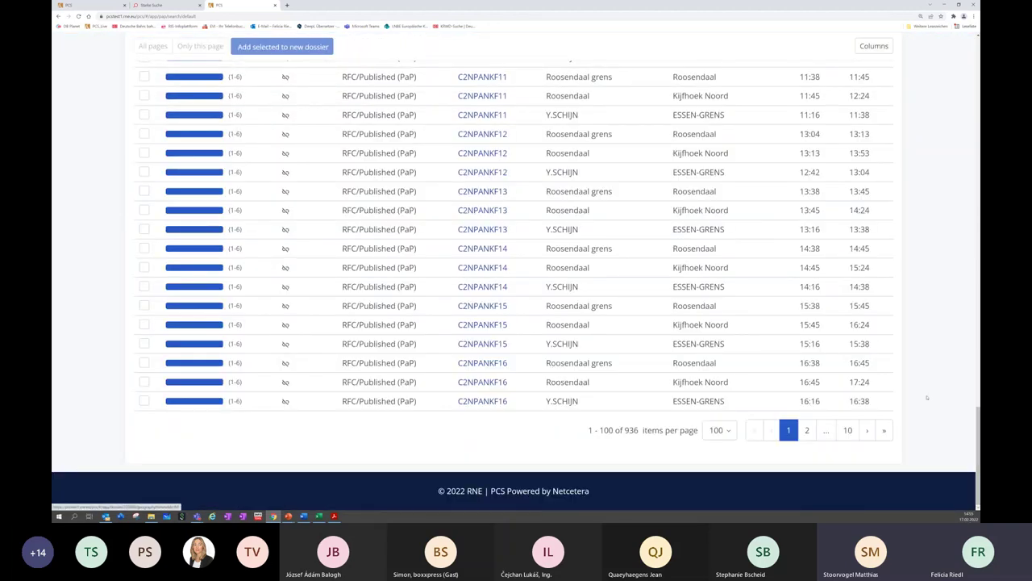
pyautogui.scroll(10, 516, 287)
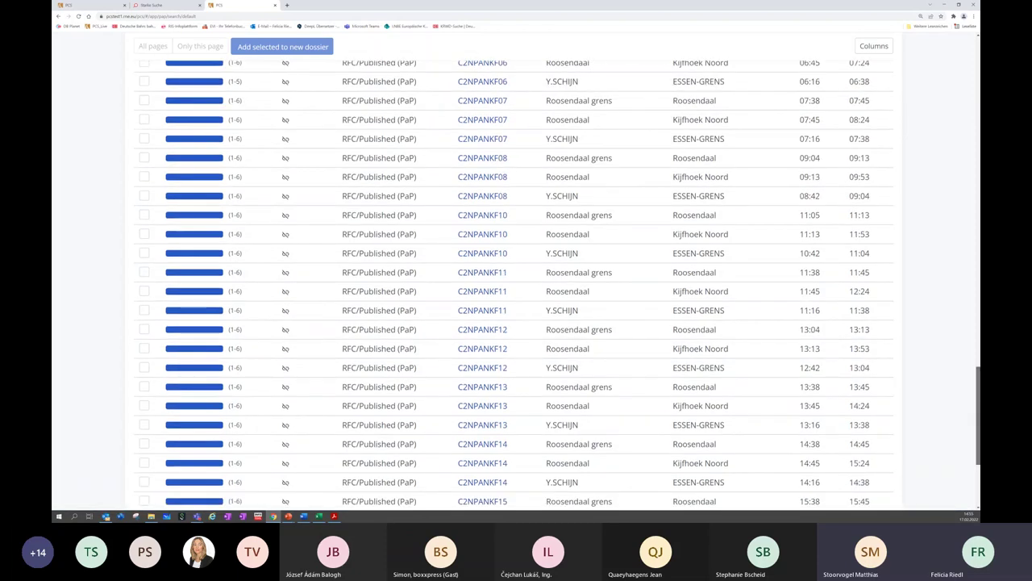
pyautogui.scroll(15, 516, 286)
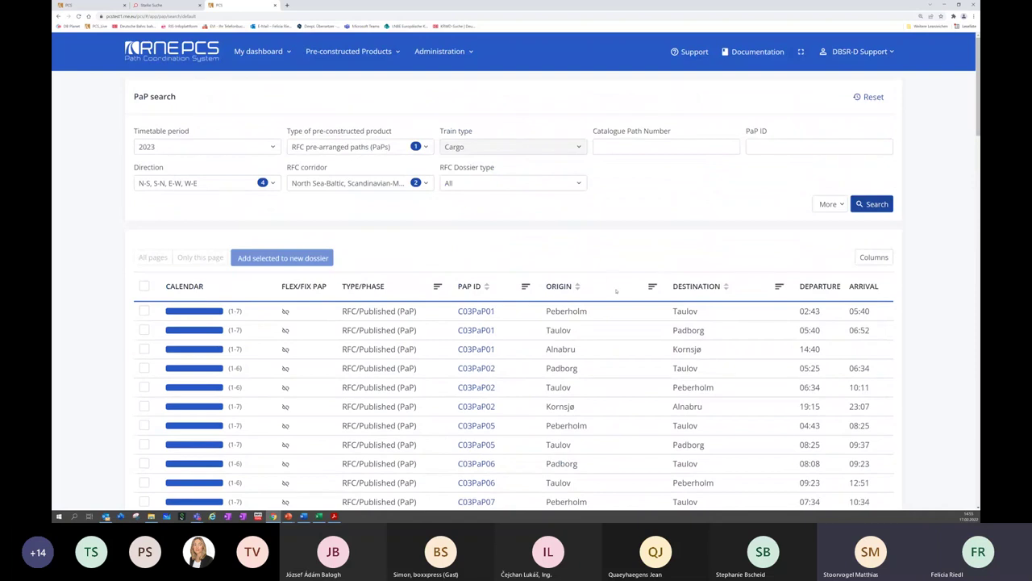
# Filter the Origin column to 'Contains taulov' and review the Taulov departures to Padborg and Peberholm
pyautogui.click(652, 286)
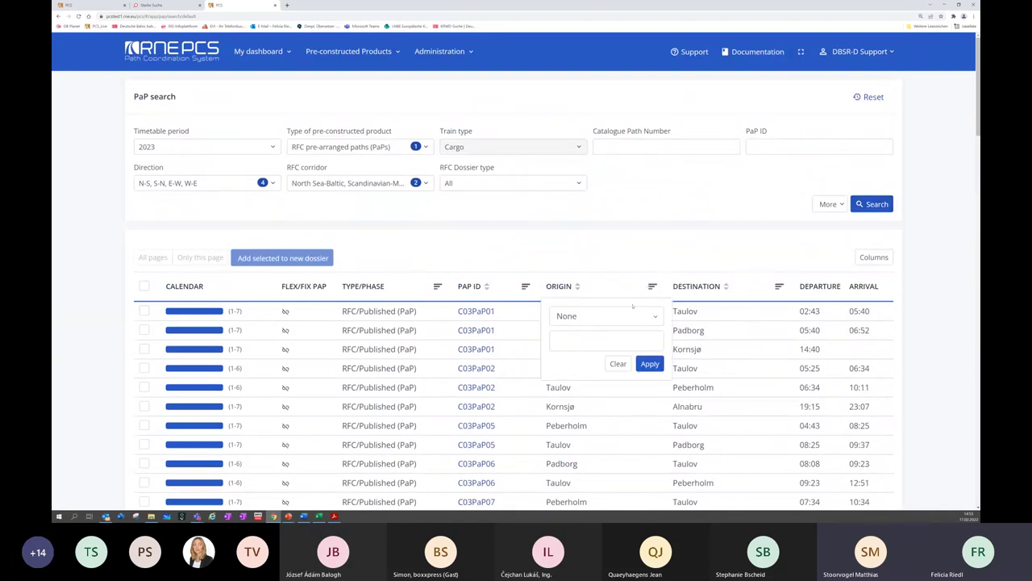
pyautogui.click(653, 317)
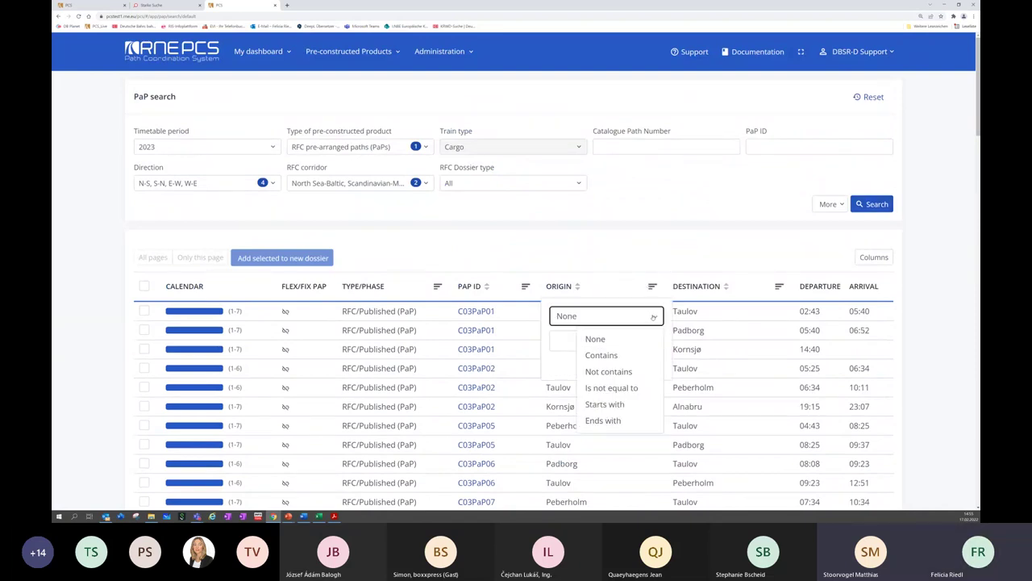
pyautogui.click(621, 356)
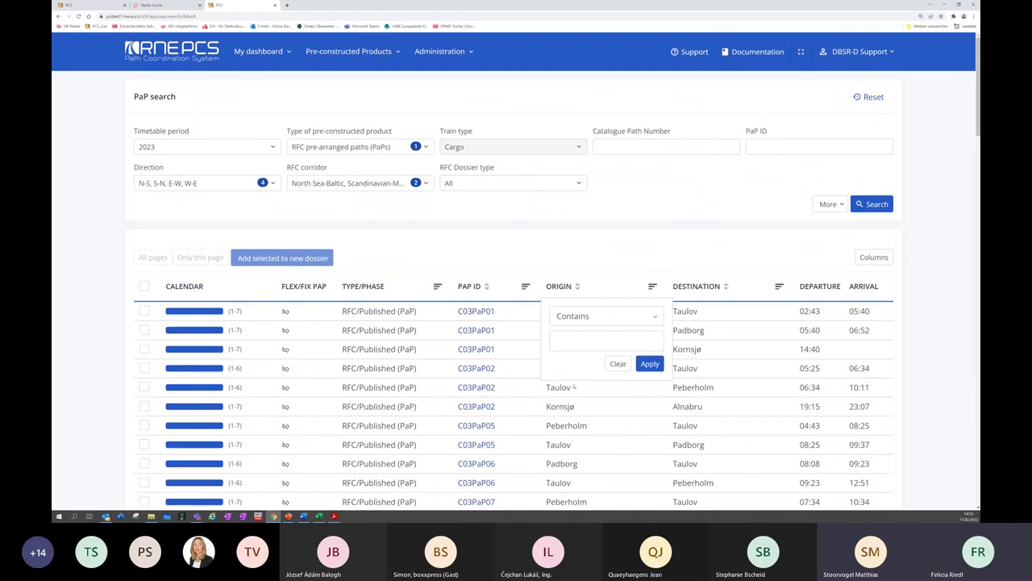
pyautogui.click(650, 364)
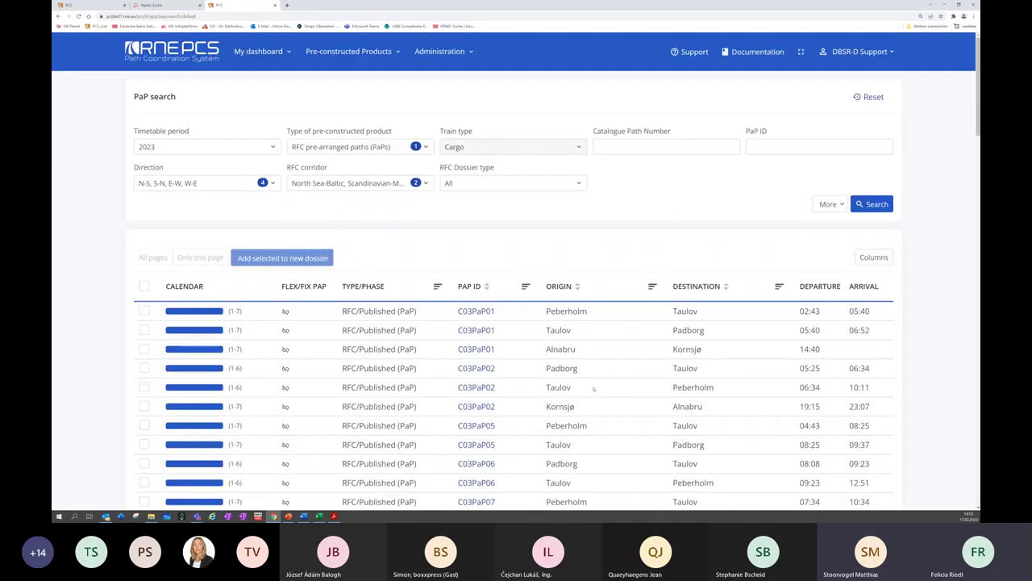
pyautogui.click(652, 287)
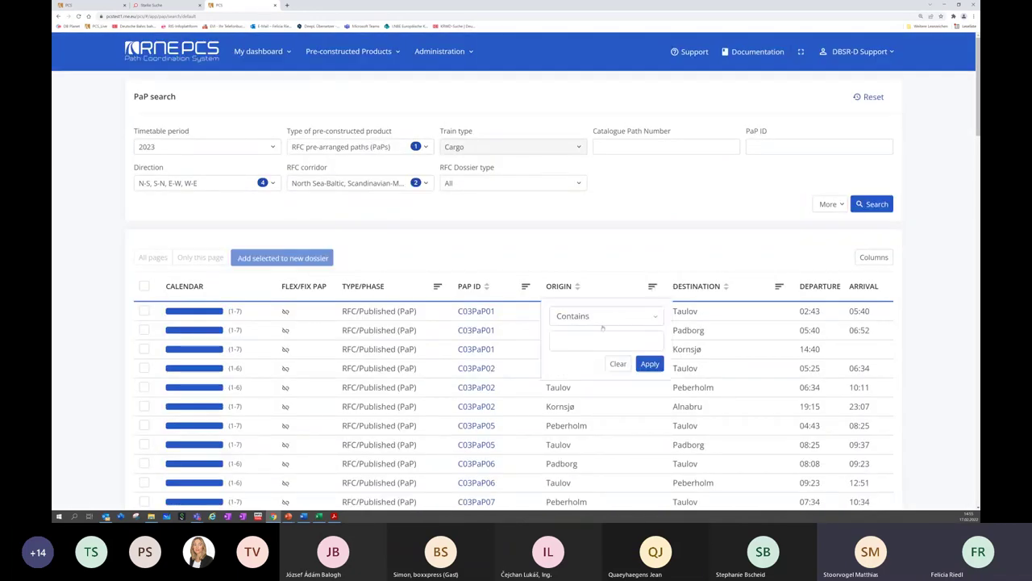
pyautogui.write('Ta')
pyautogui.press('BackSpace')
pyautogui.press('BackSpace')
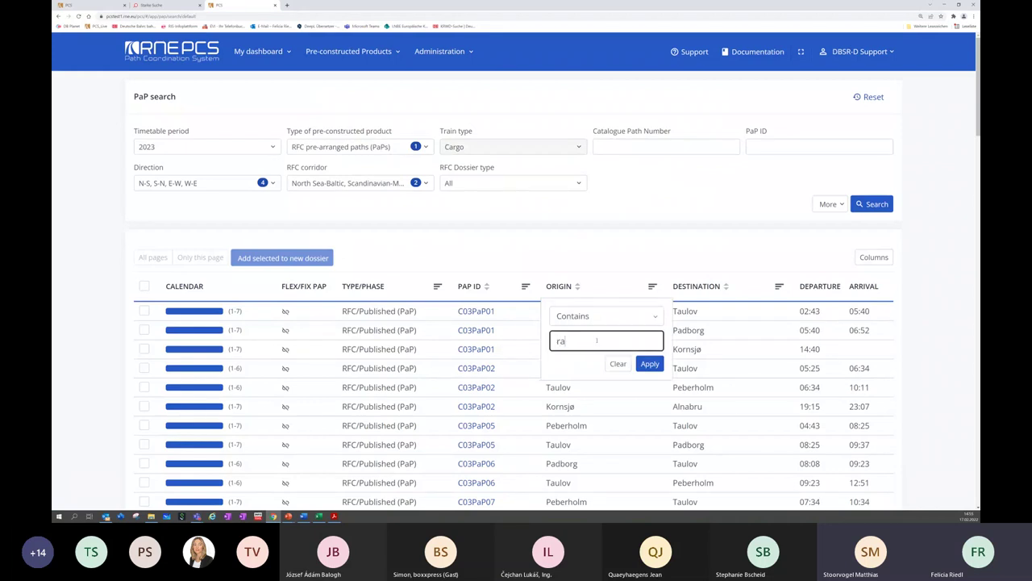
pyautogui.write('taulov')
pyautogui.click(650, 363)
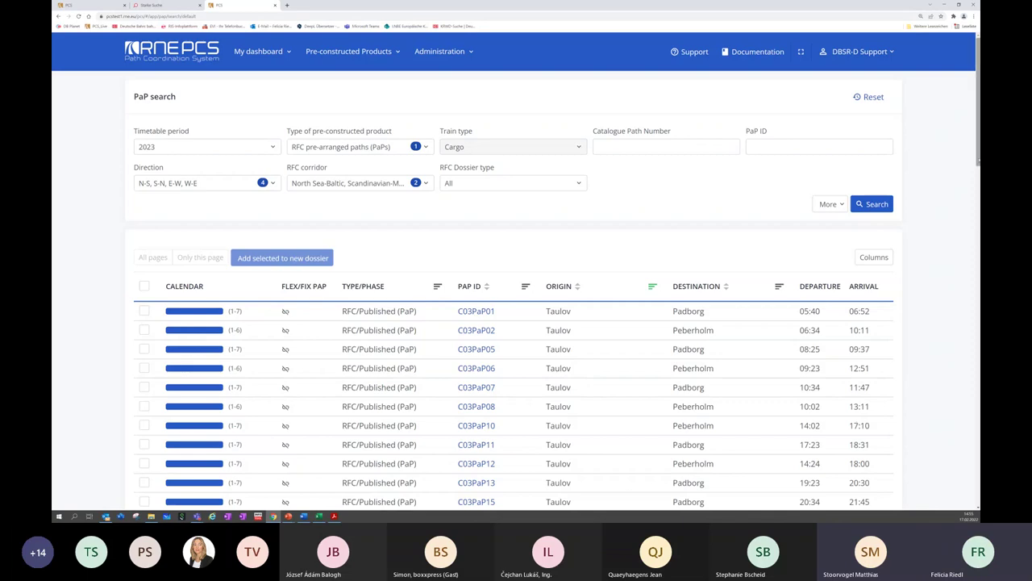
pyautogui.scroll(-10, 976, 234)
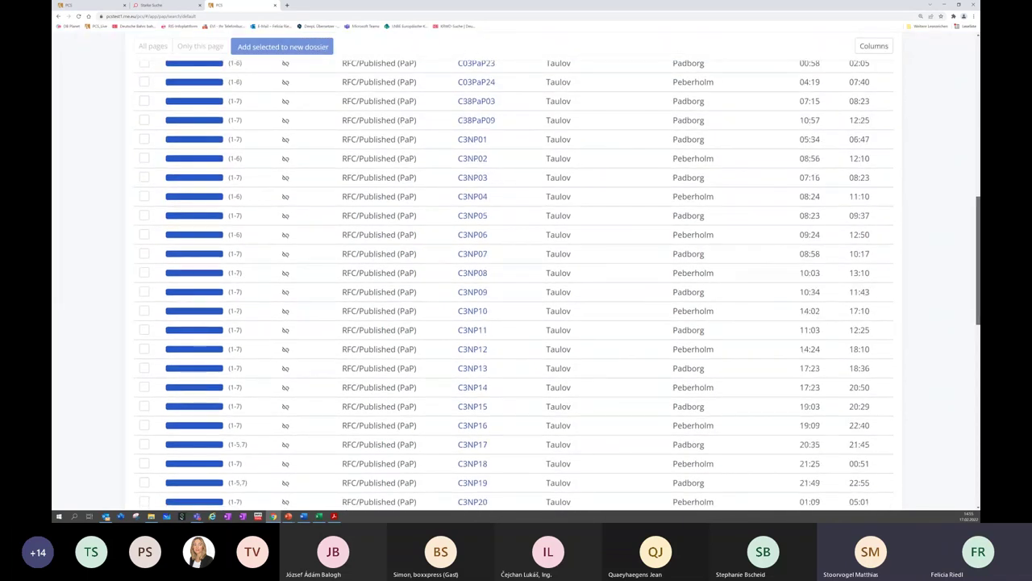
pyautogui.scroll(10, 621, 213)
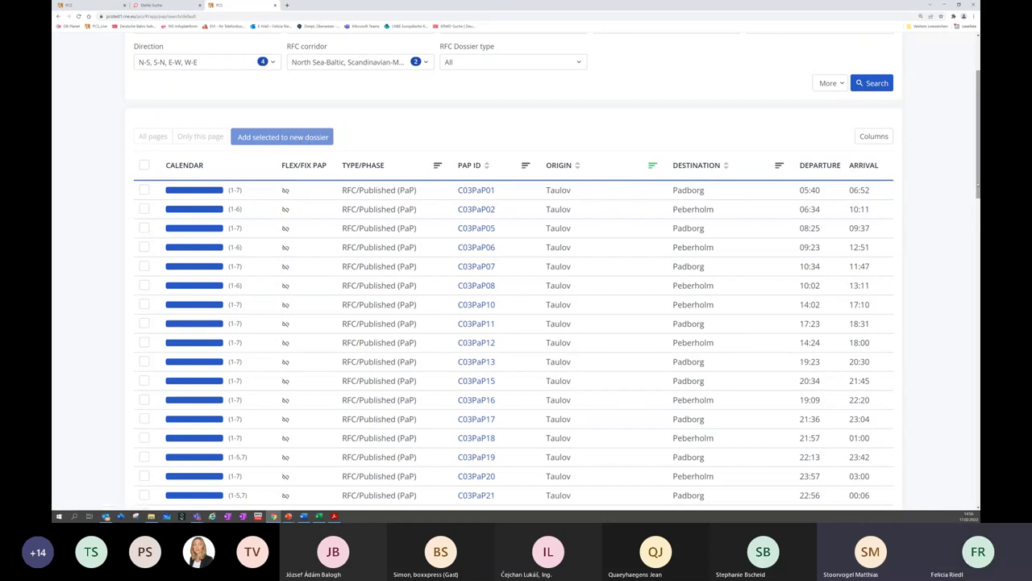
pyautogui.scroll(2, 918, 161)
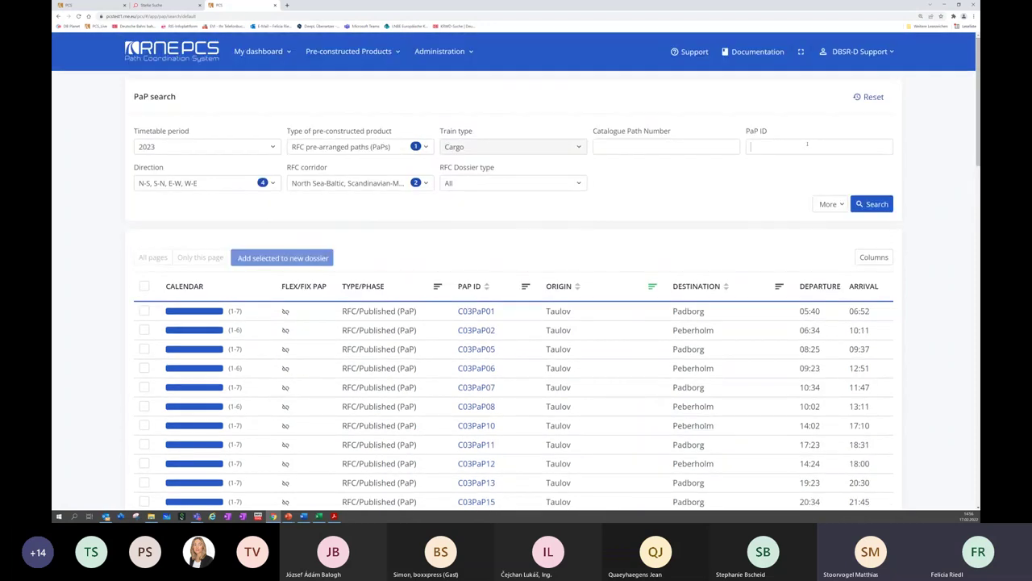
# Clear the Taulov origin filter and search PaP ID c38np300, returning four paths
pyautogui.click(807, 145)
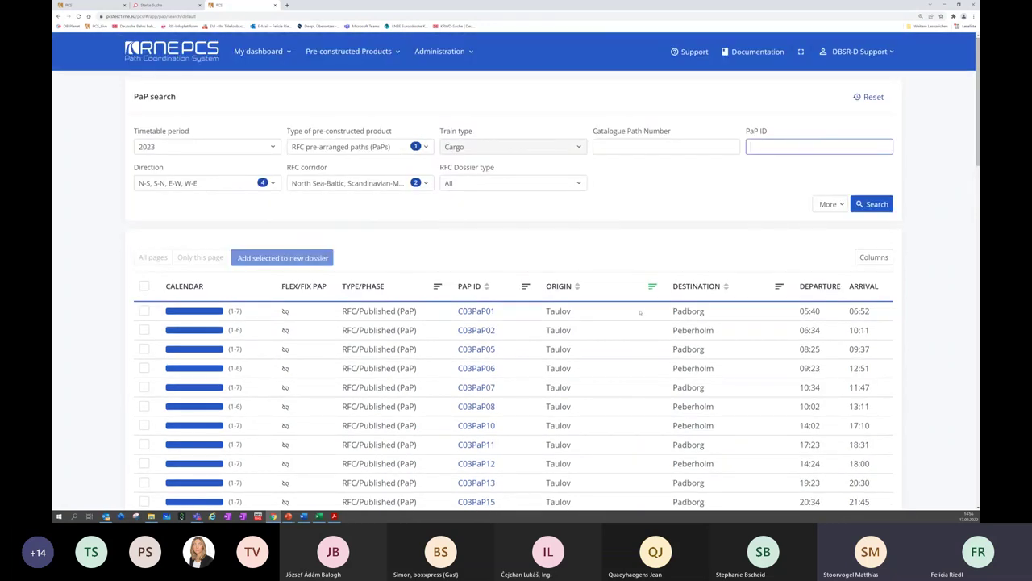
pyautogui.click(652, 287)
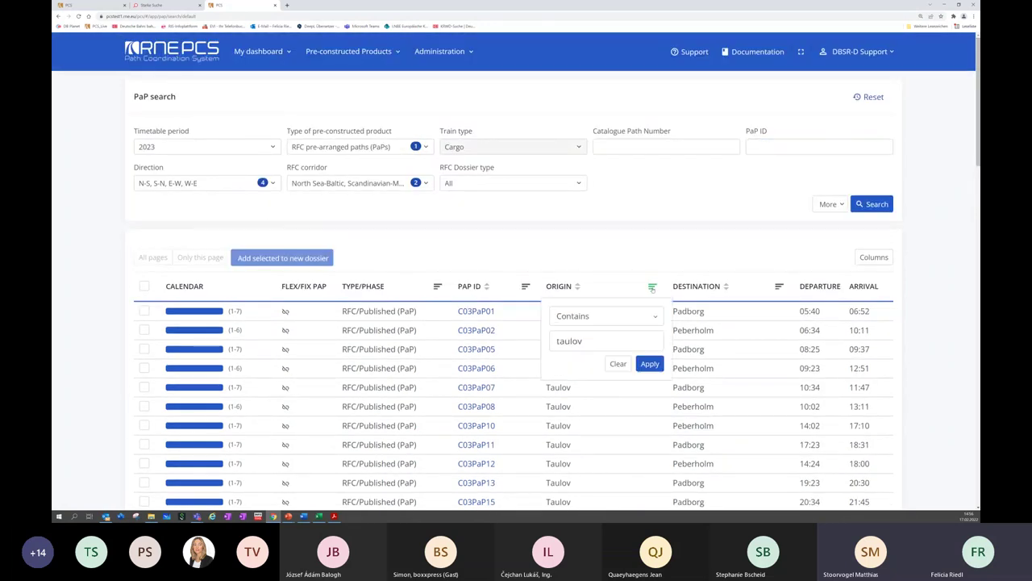
pyautogui.click(617, 363)
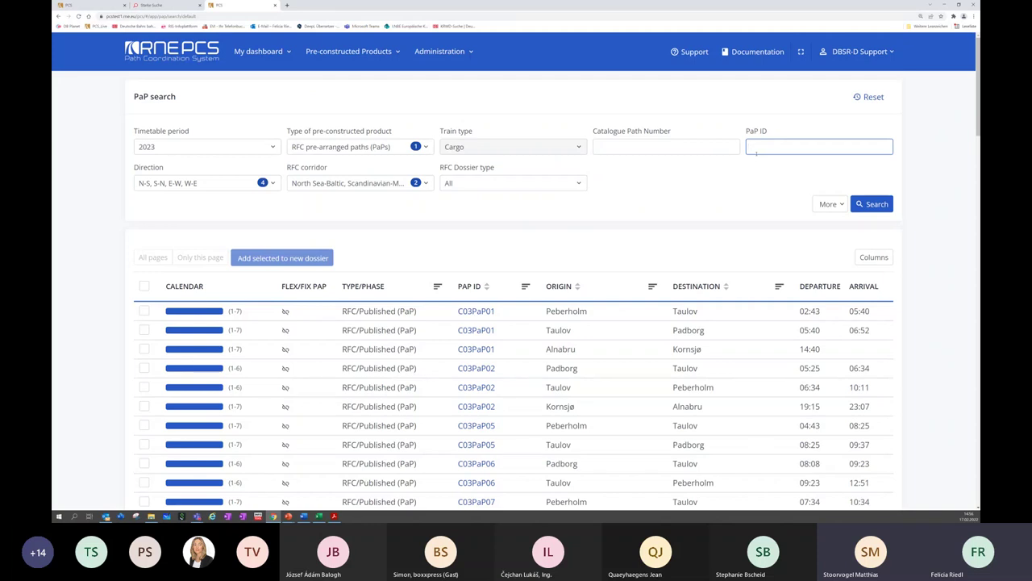
pyautogui.write('c38np300')
pyautogui.click(869, 205)
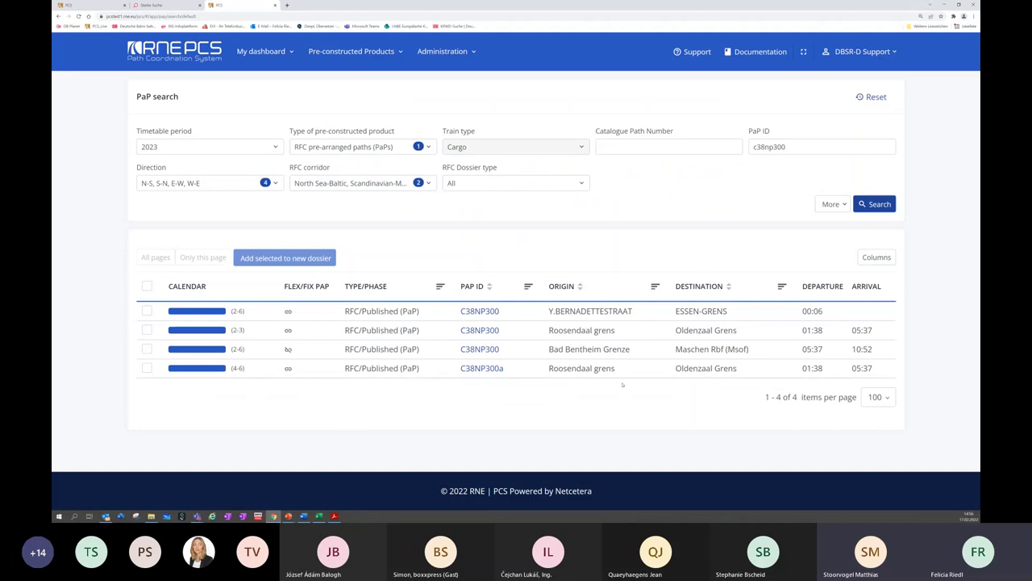
# Add the C38NP300 paths from Y.Bernadettestraat and Bad Bentheim Grenze and C38NP300a to a new dossier
pyautogui.click(146, 311)
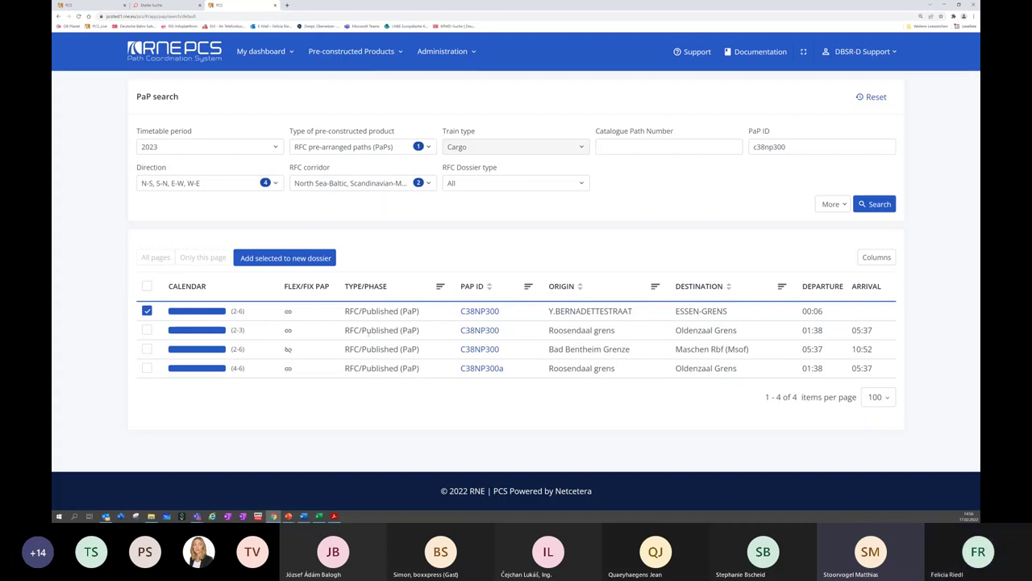
pyautogui.click(147, 369)
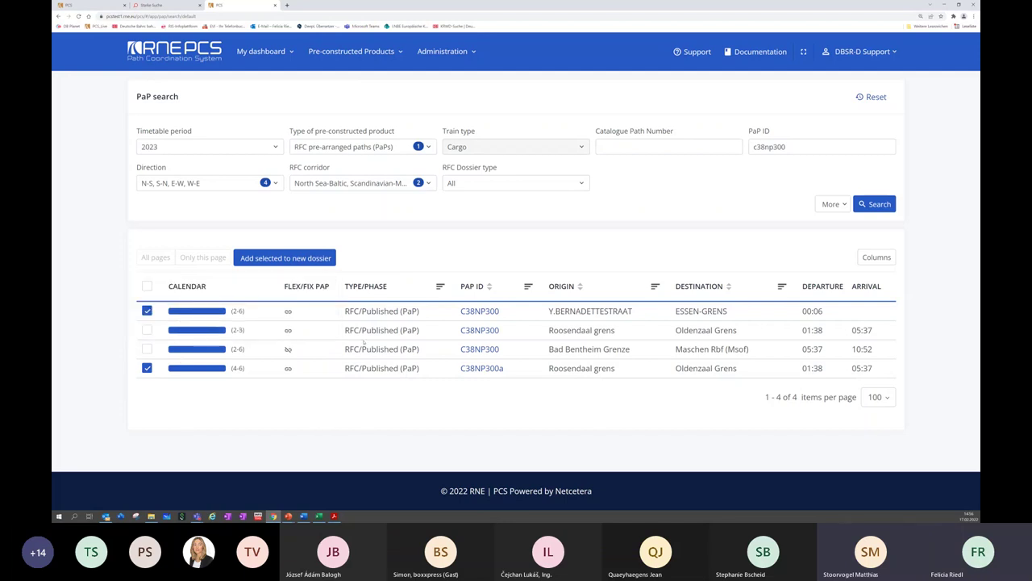
pyautogui.click(147, 349)
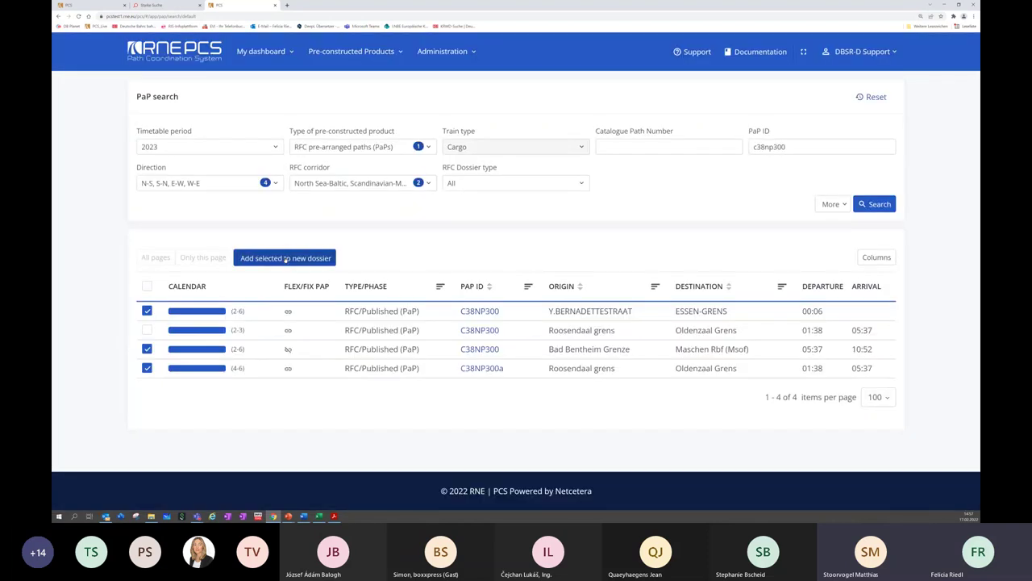
pyautogui.click(286, 258)
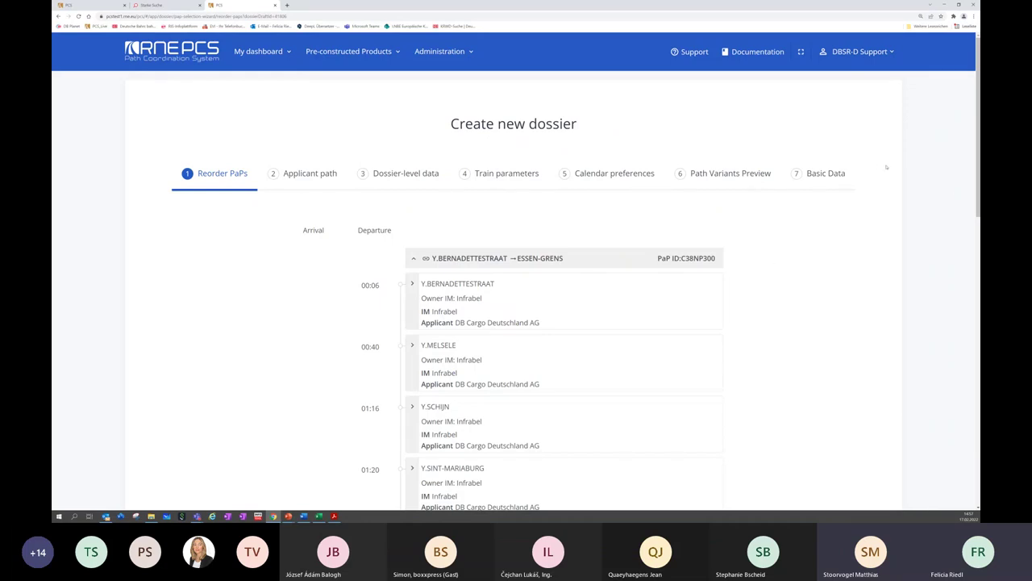
# Review the C38NP300 and C38NP300a sections in Reorder PaPs and continue to Applicant path
pyautogui.moveTo(978, 151); pyautogui.dragTo(979, 157)
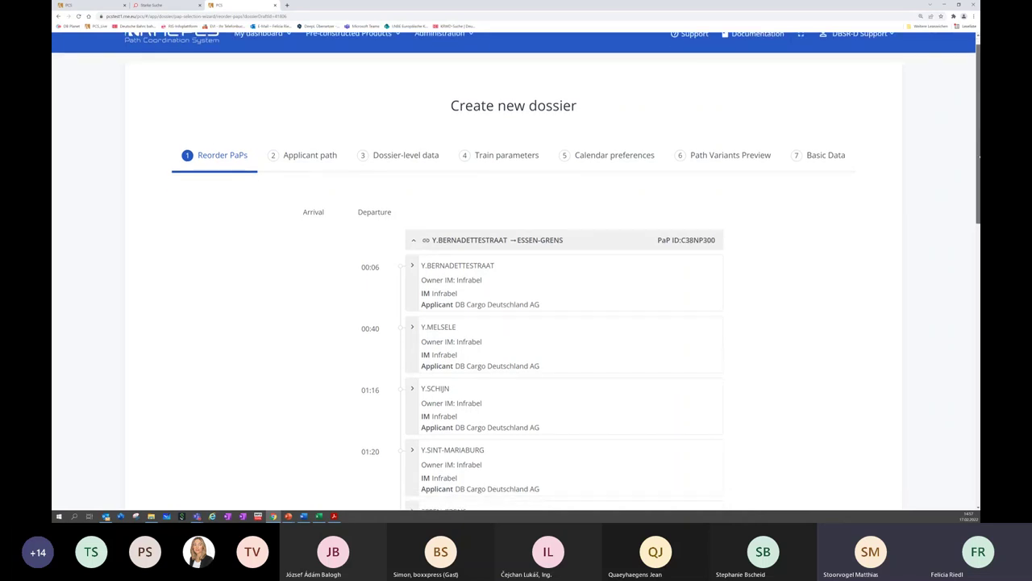
pyautogui.moveTo(979, 157); pyautogui.dragTo(979, 218)
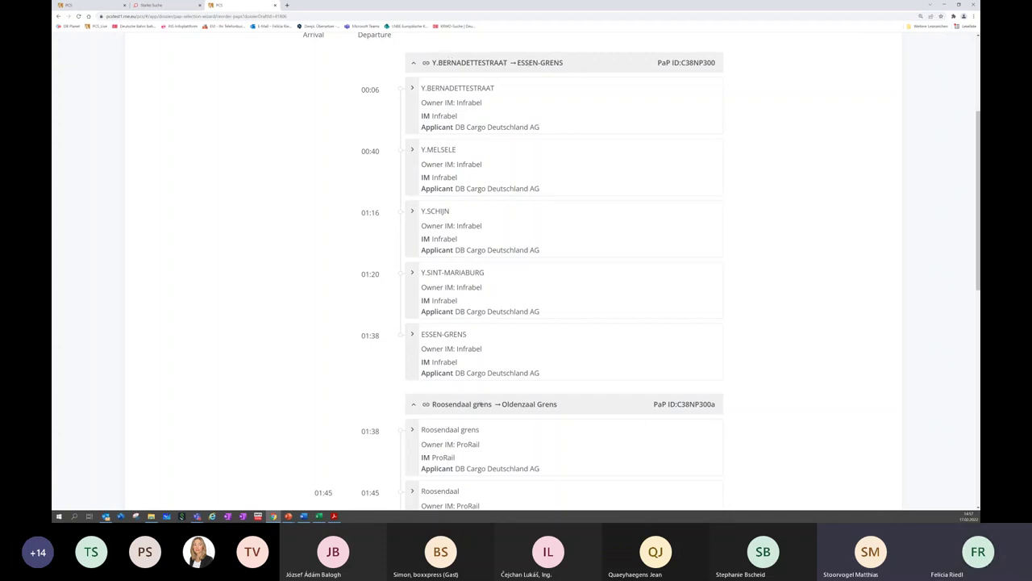
pyautogui.scroll(-4, 285, 126)
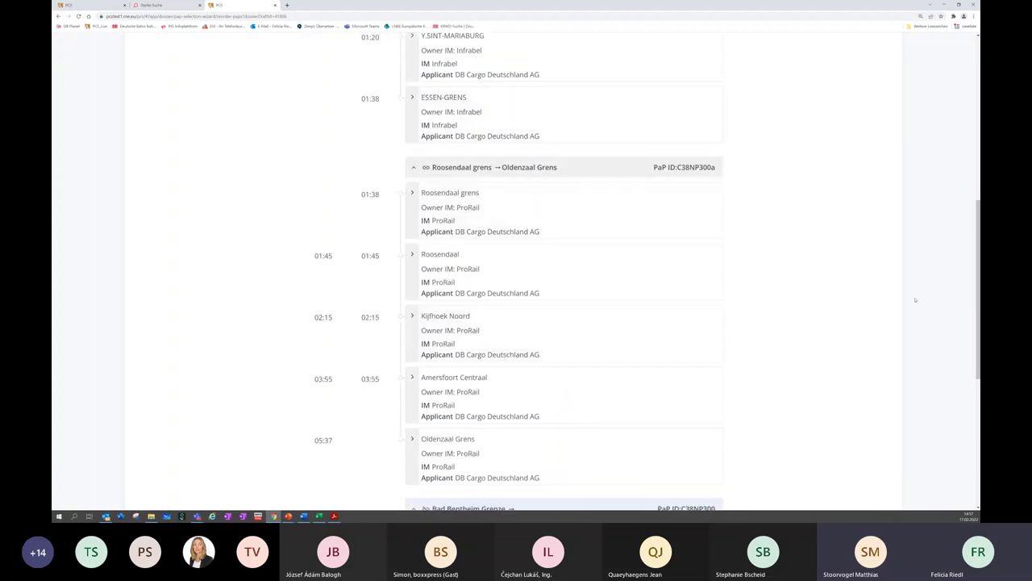
pyautogui.scroll(-3, 915, 300)
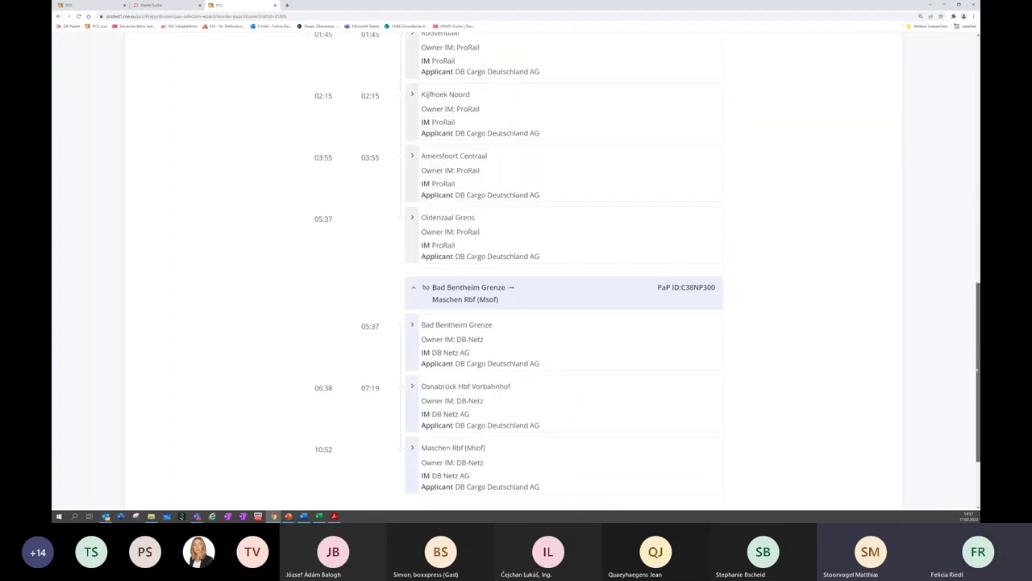
pyautogui.scroll(-1, 388, 220)
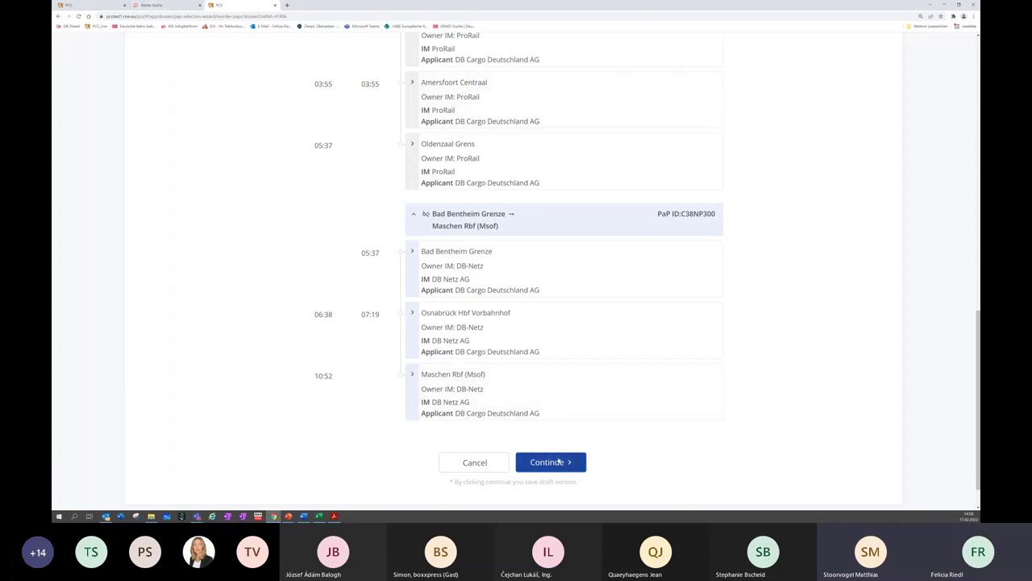
pyautogui.click(557, 461)
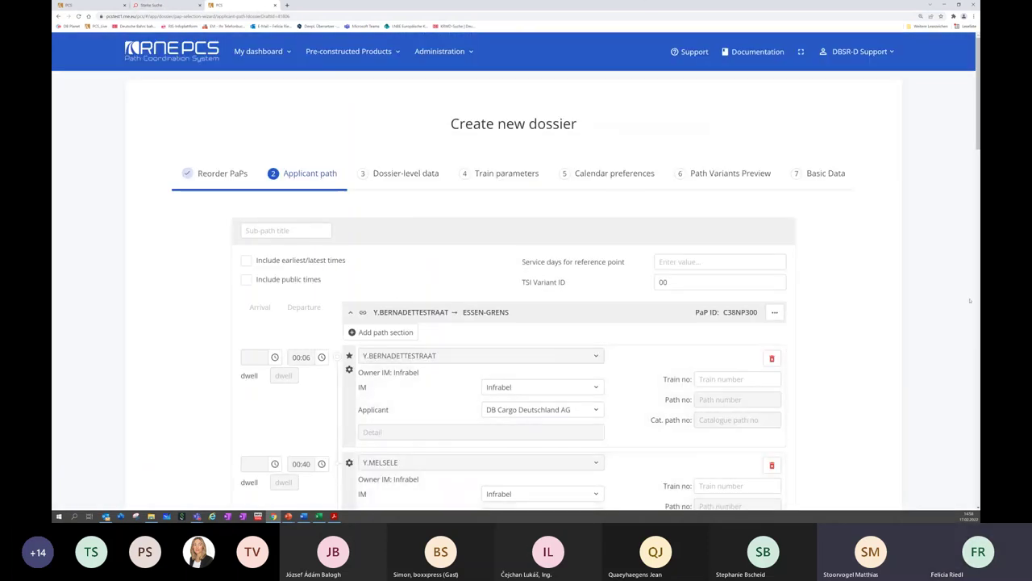
# Change the Osnabrück Hbf Vorbahnhof arrival from 06:38 to 06:30 and continue to dossier-level data
pyautogui.scroll(-5, 462, 208)
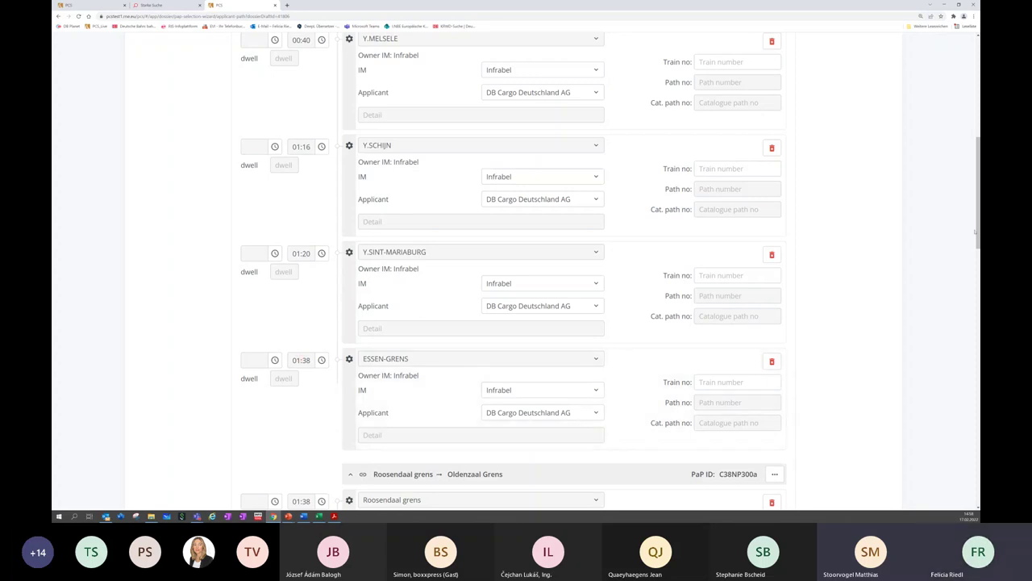
pyautogui.scroll(-5, 516, 275)
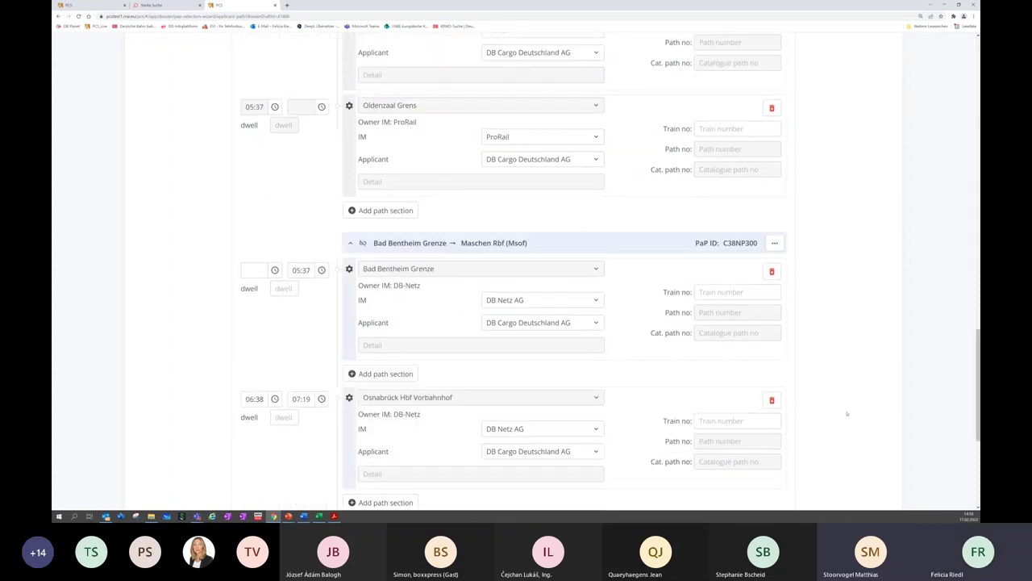
pyautogui.click(301, 270)
pyautogui.doubleClick(256, 398)
pyautogui.write('30')
pyautogui.scroll(-5, 687, 438)
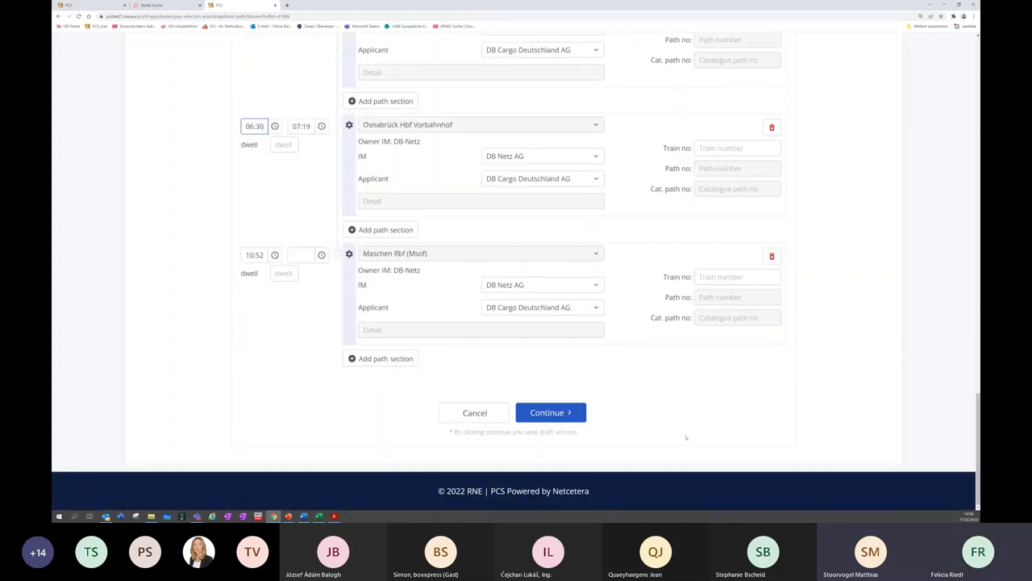
pyautogui.click(567, 417)
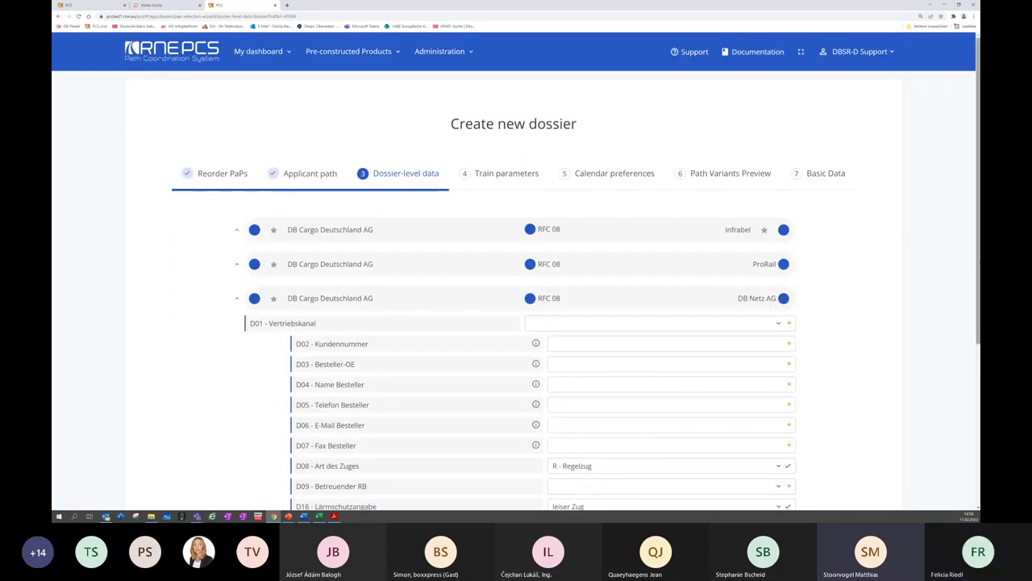
# Leave D02 Kundennummer empty and continue from dossier-level data to Train parameters
pyautogui.moveTo(977, 242); pyautogui.dragTo(978, 356)
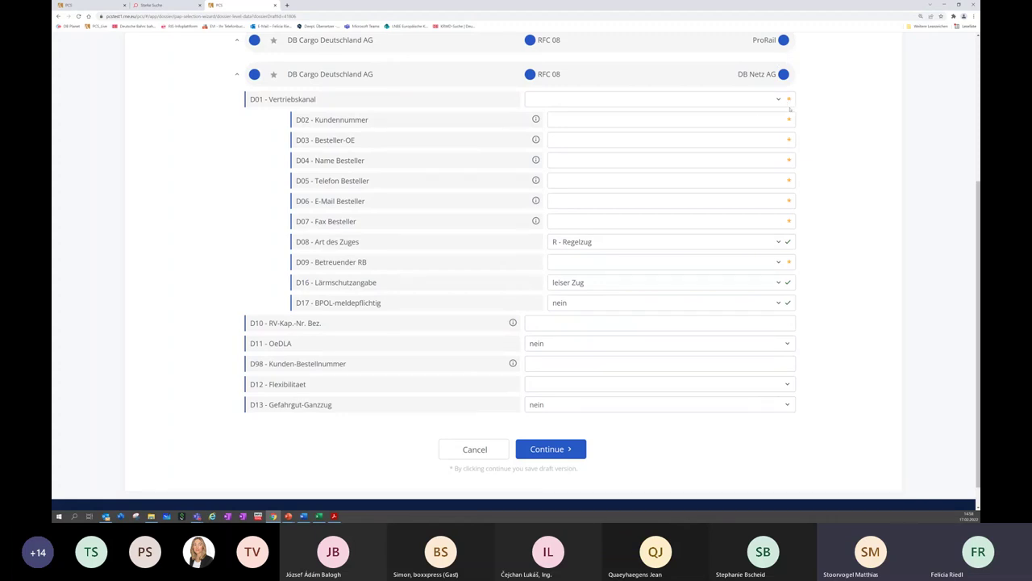
pyautogui.click(791, 119)
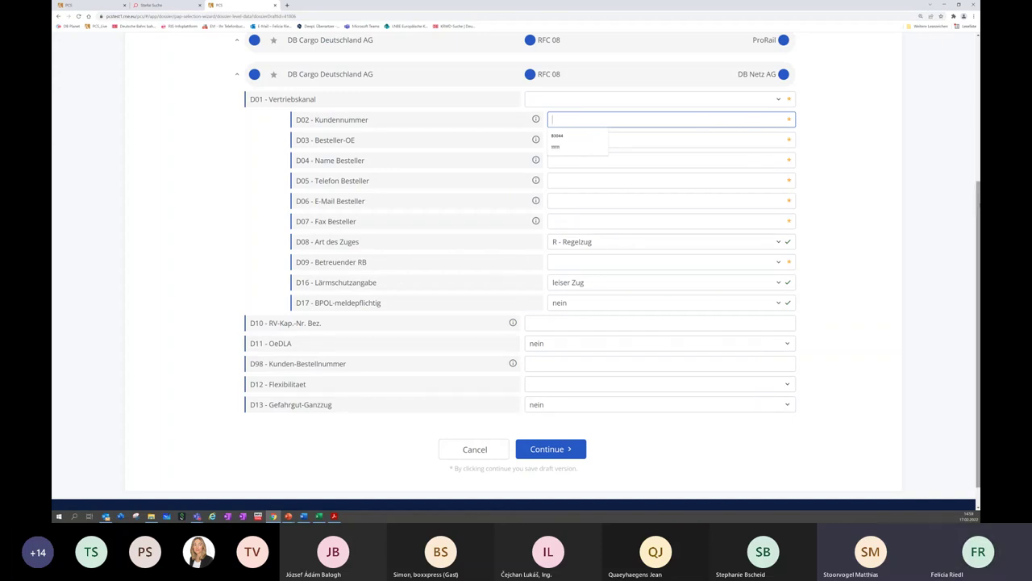
pyautogui.scroll(-2, 619, 370)
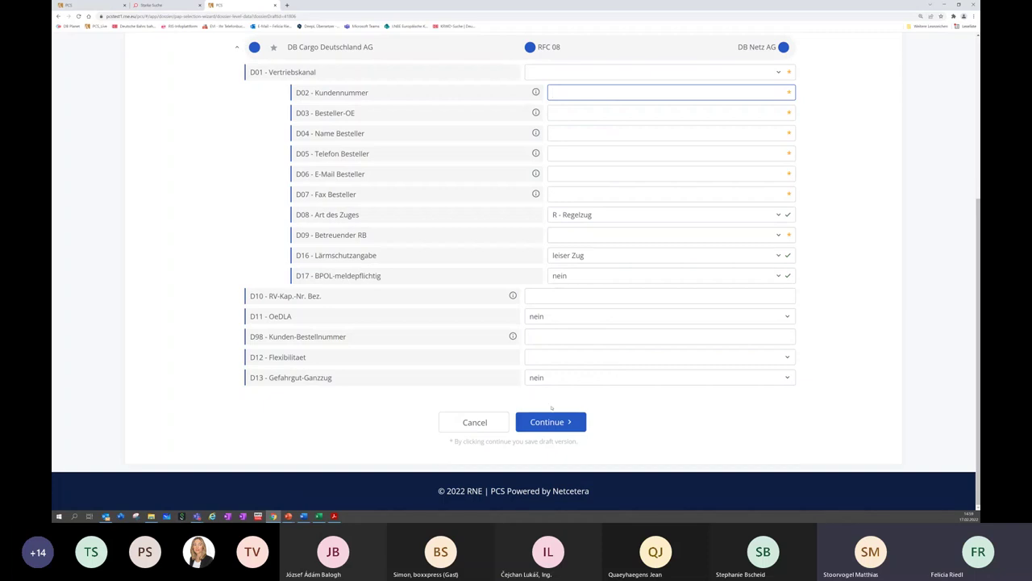
pyautogui.click(570, 425)
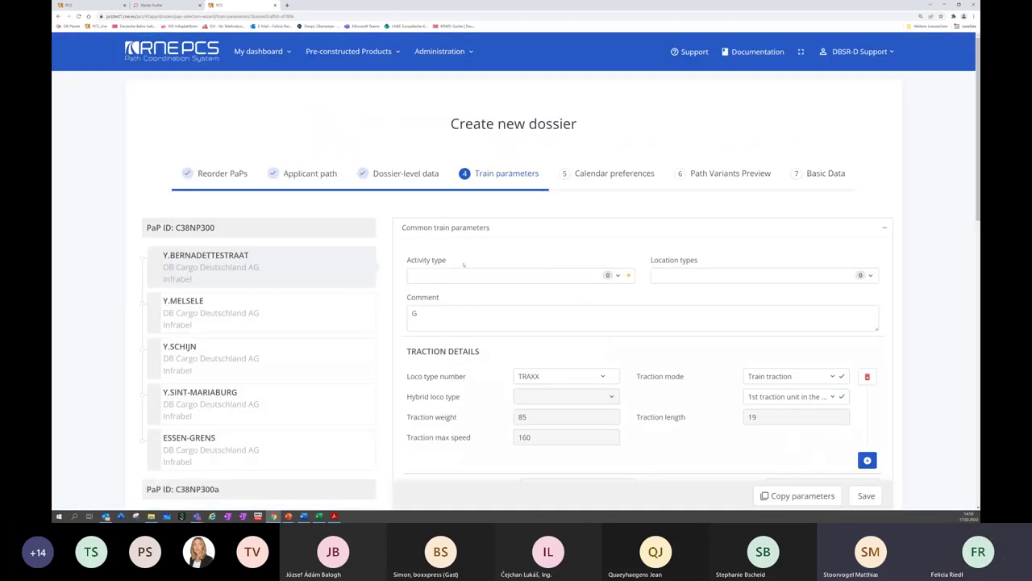
# Set the activity type to Commercial stop
pyautogui.click(562, 277)
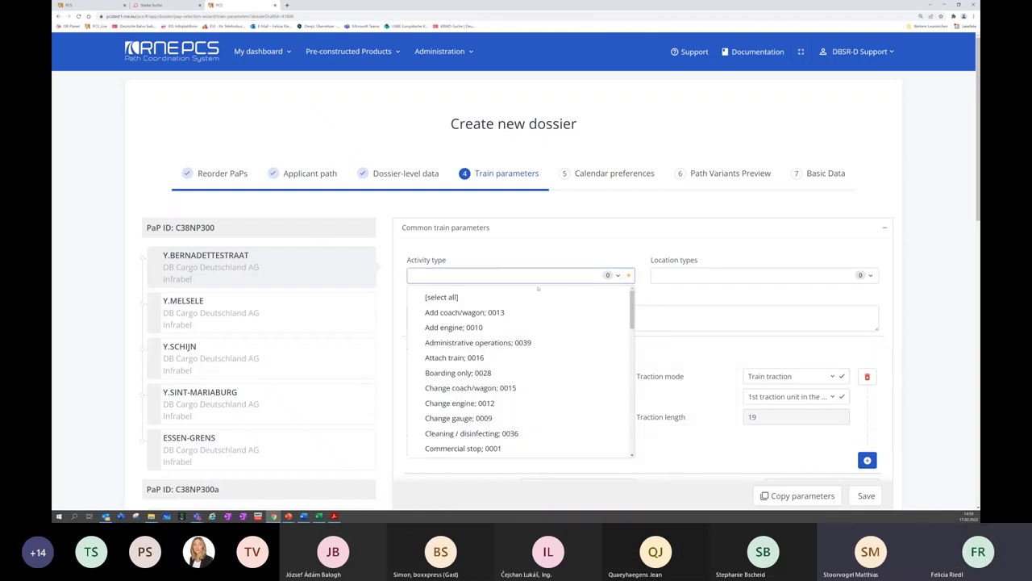
pyautogui.click(471, 449)
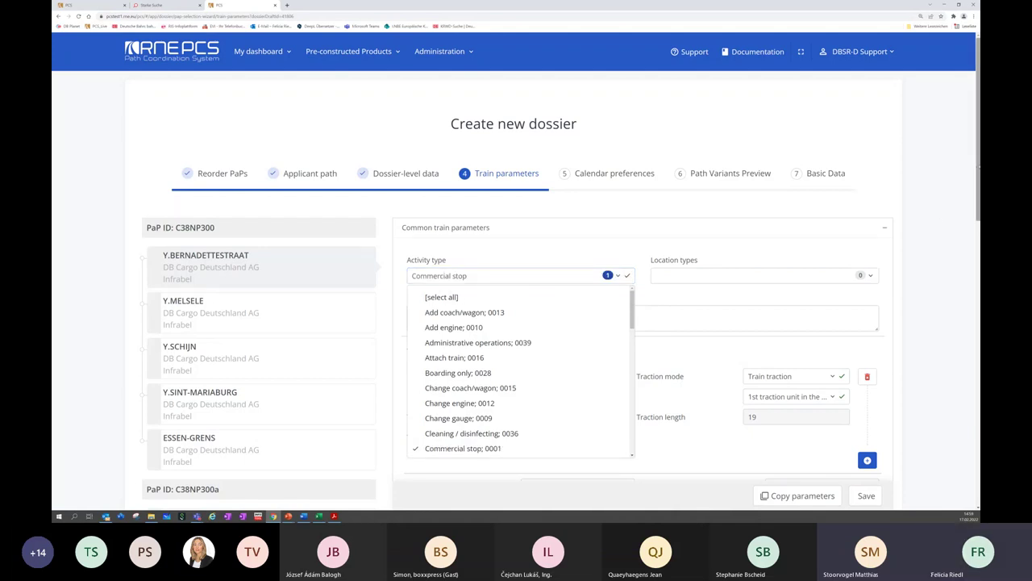
pyautogui.scroll(-3, 935, 212)
pyautogui.click(934, 211)
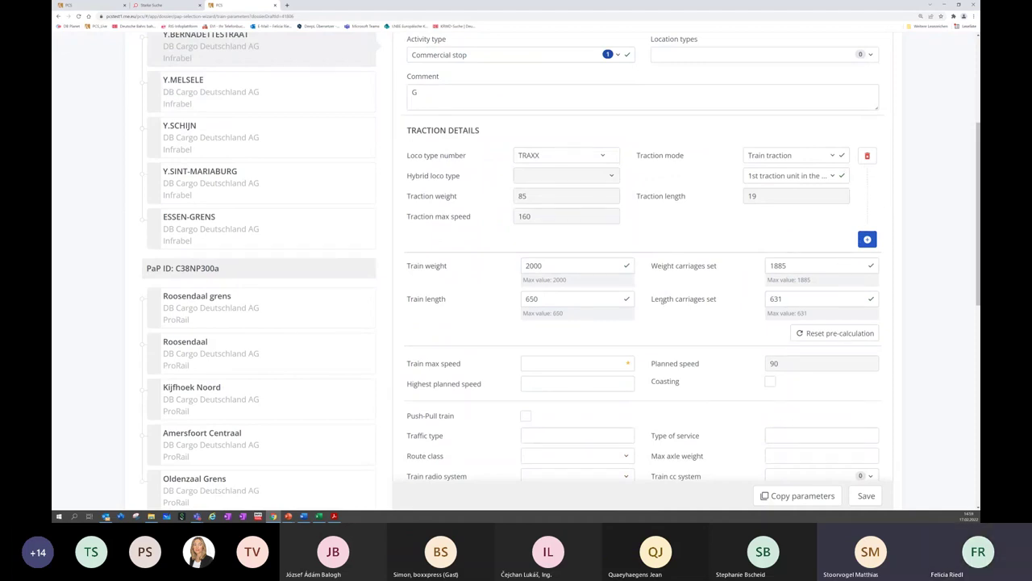
# Set carriage set weight 1500 and length 620, giving train weight 1585 and length 639
pyautogui.moveTo(798, 265); pyautogui.dragTo(770, 266)
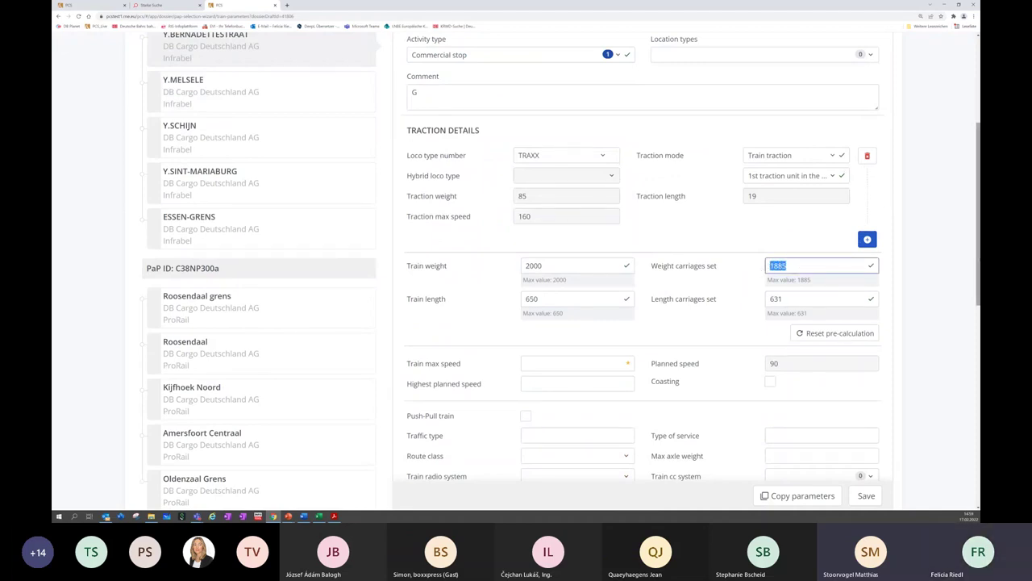
pyautogui.write('1500')
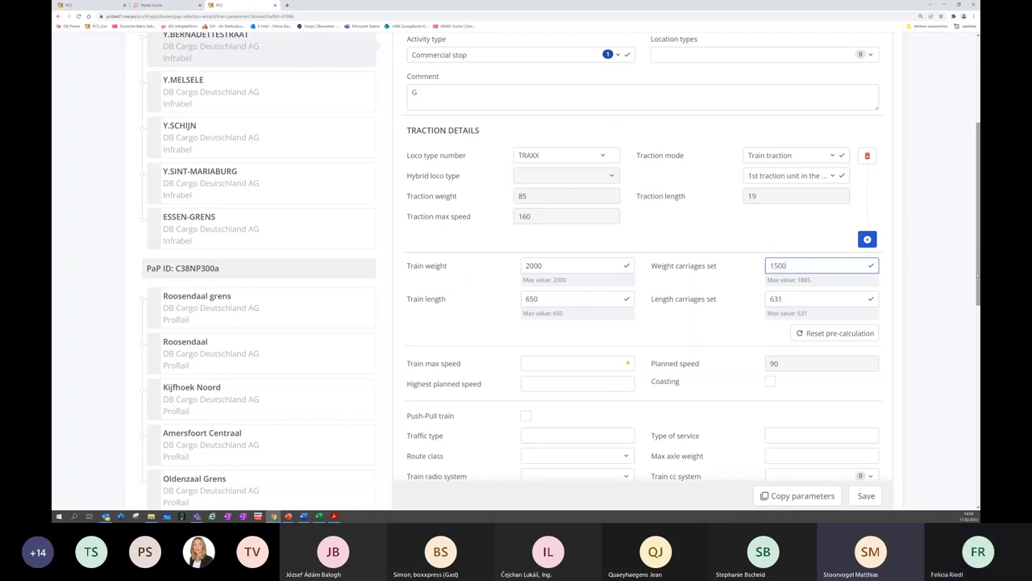
pyautogui.moveTo(799, 302); pyautogui.dragTo(770, 301)
pyautogui.write('620')
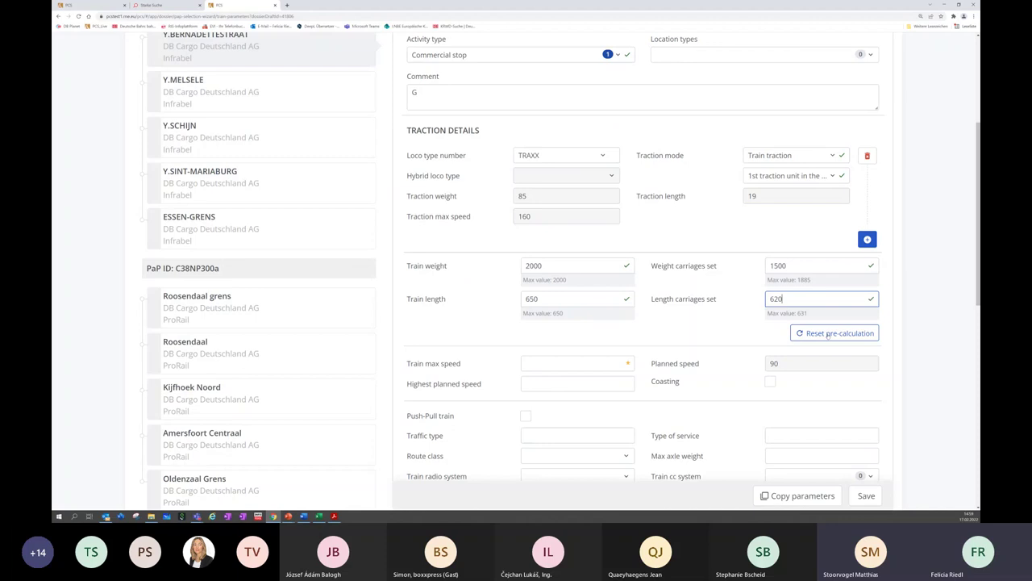
pyautogui.click(828, 335)
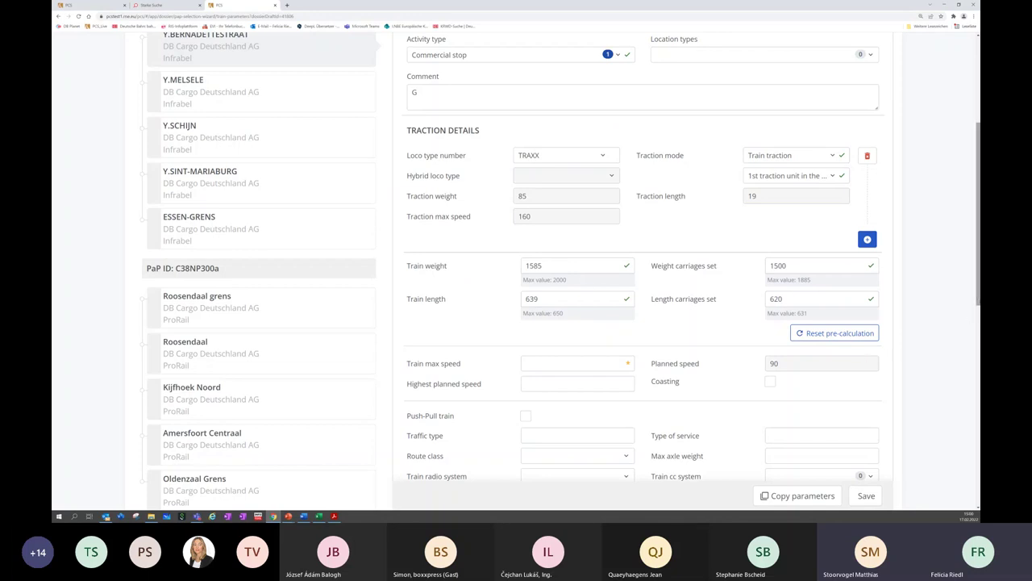
pyautogui.scroll(-2, 561, 270)
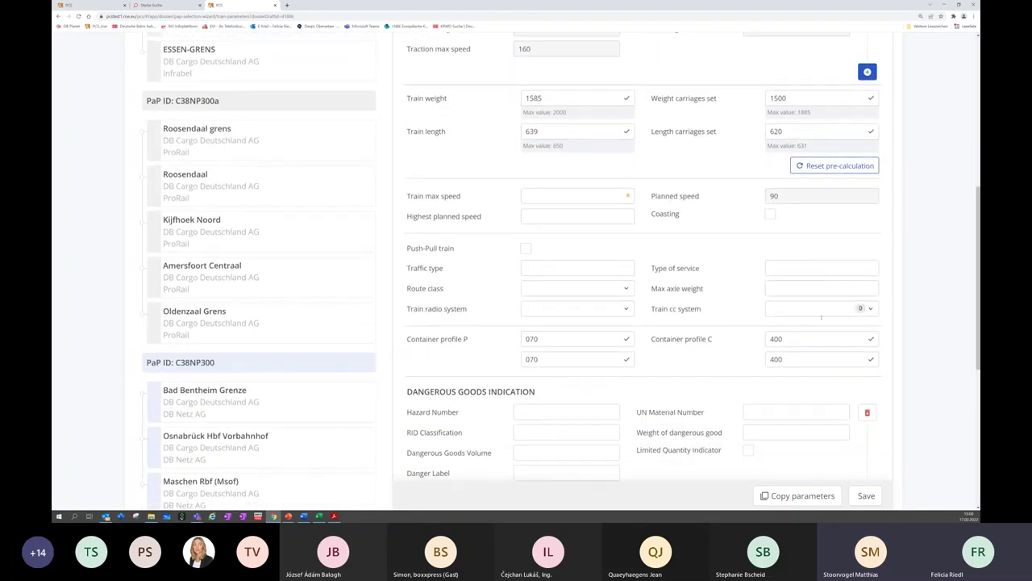
pyautogui.scroll(-4, 821, 317)
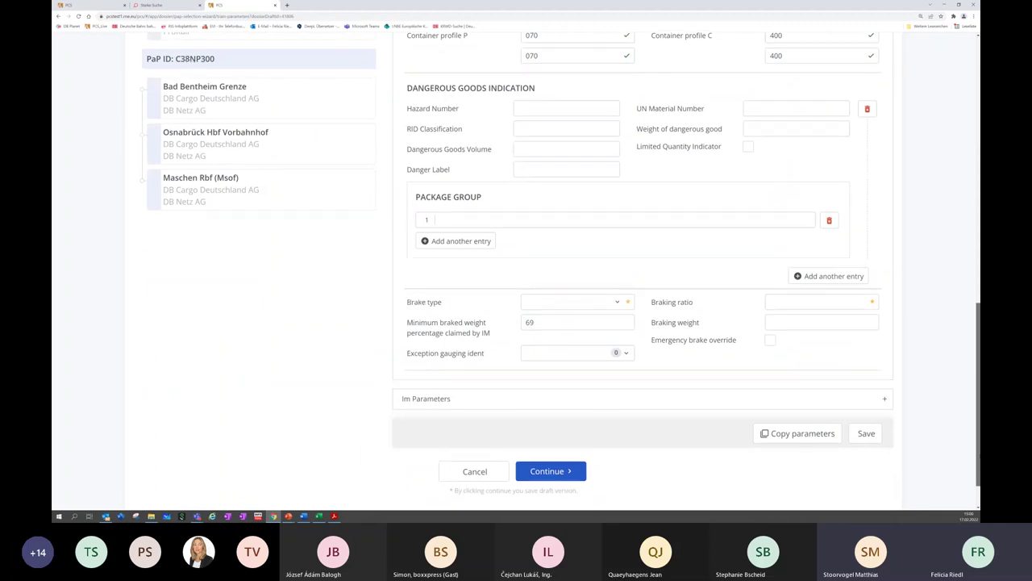
# Save the edited train parameters and advance to Calendar preferences
pyautogui.click(868, 434)
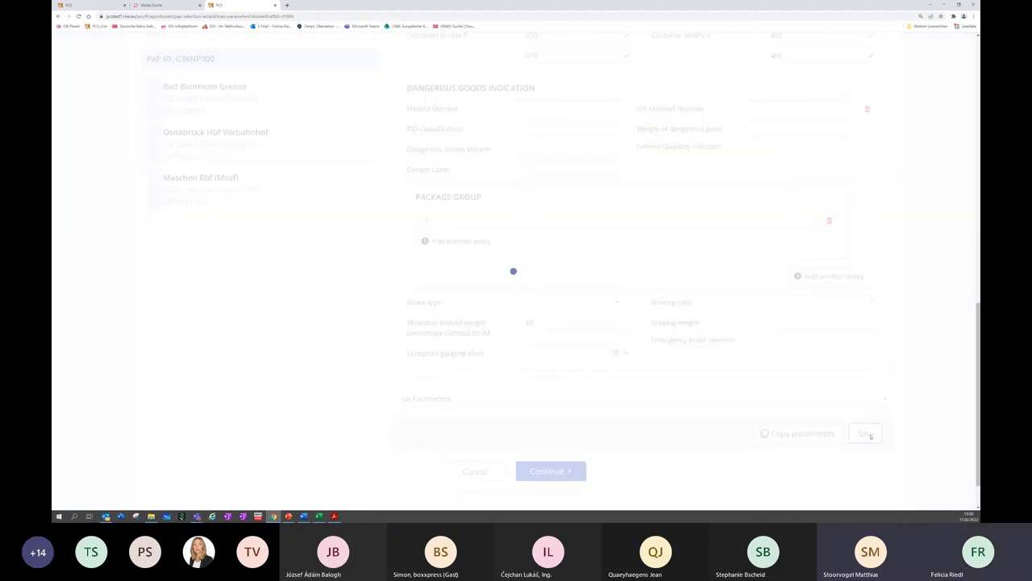
pyautogui.click(568, 473)
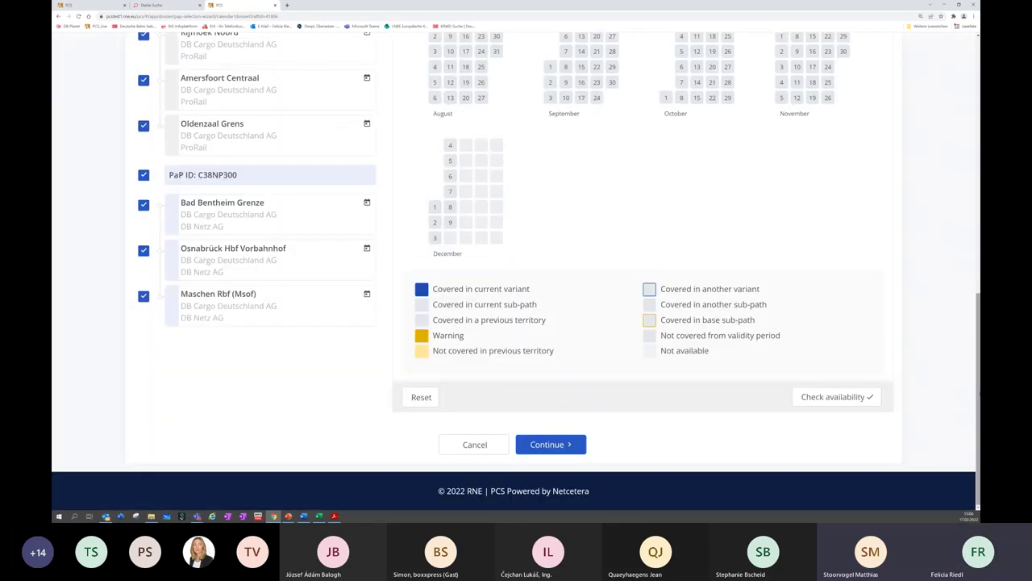
pyautogui.scroll(7, 516, 275)
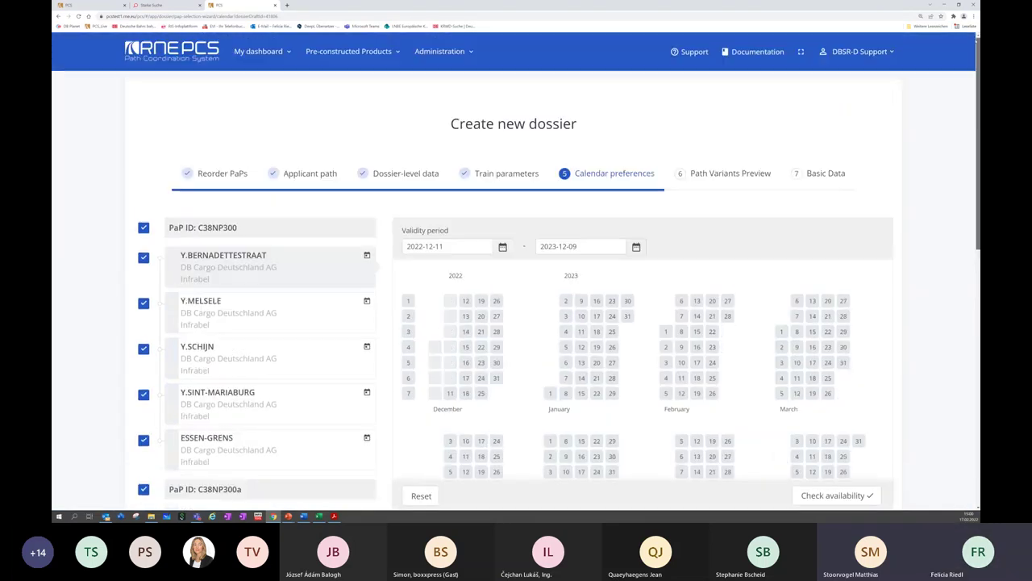
pyautogui.scroll(-1, 516, 271)
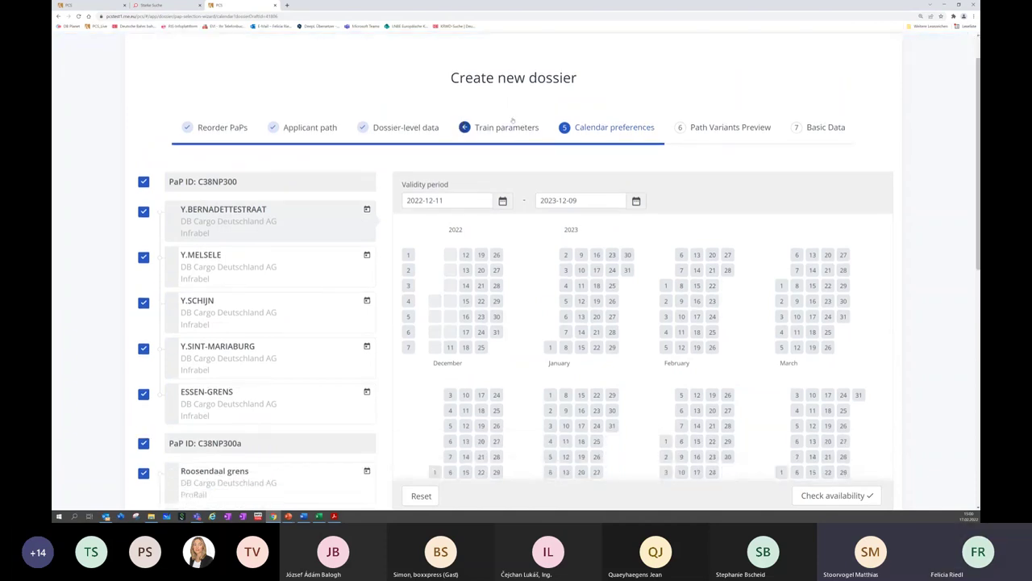
# Return to Train parameters and start copying the Y.BERNADETTESTRAAT section's parameters
pyautogui.click(500, 127)
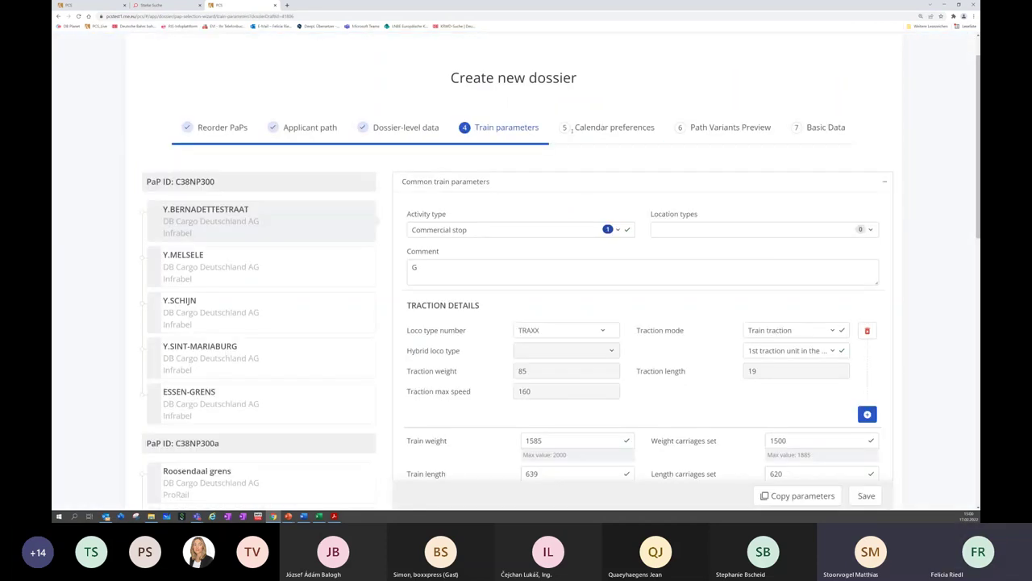
pyautogui.scroll(-10, 952, 242)
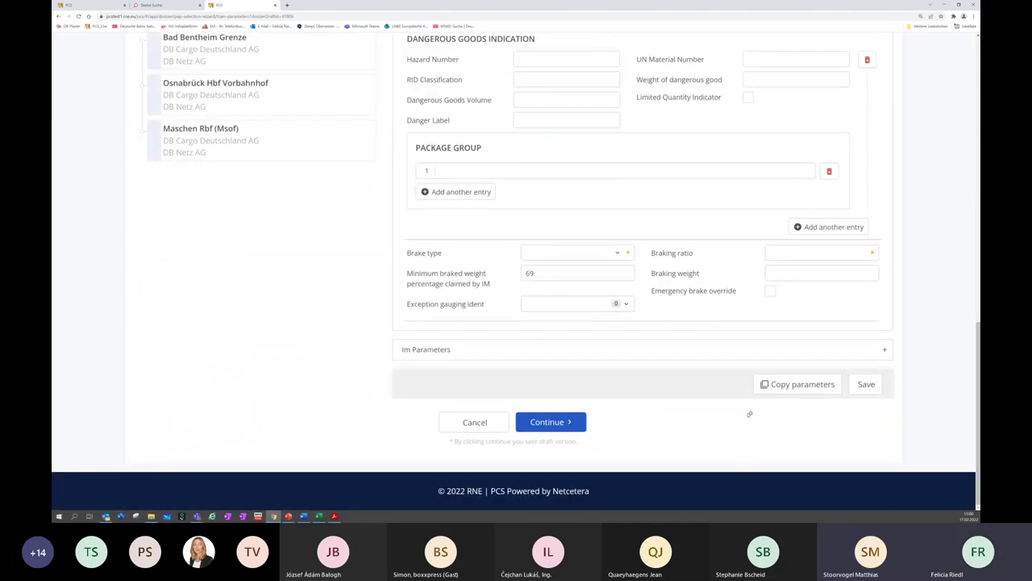
pyautogui.click(800, 385)
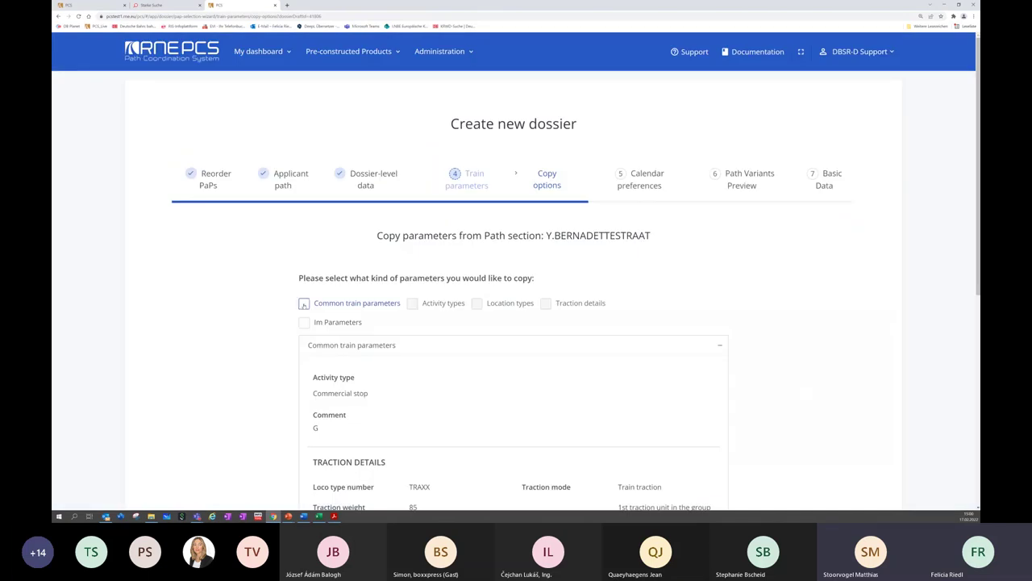
# Choose Common train parameters as the data to copy and proceed to Copy destinations
pyautogui.click(304, 303)
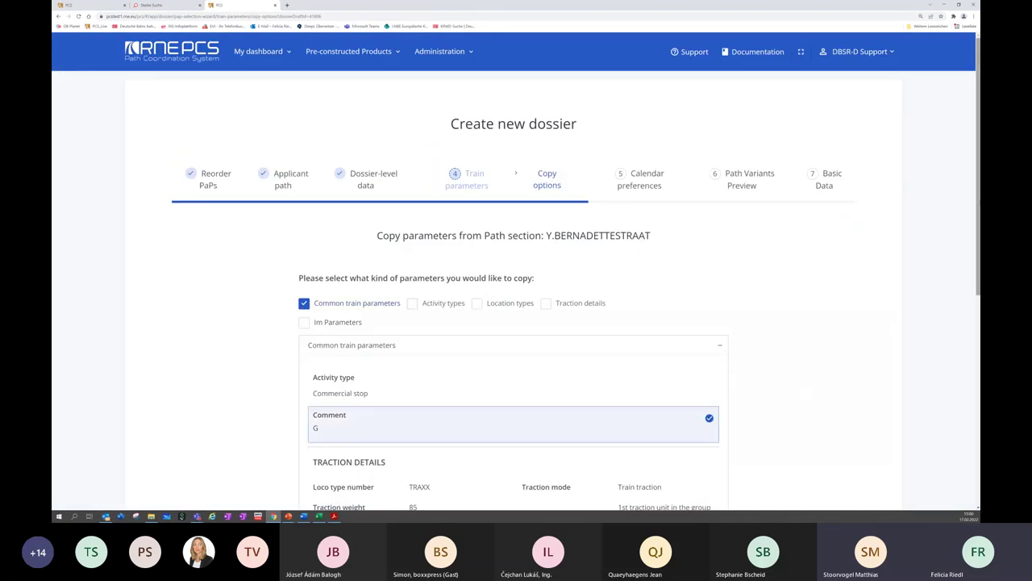
pyautogui.scroll(-4, 498, 324)
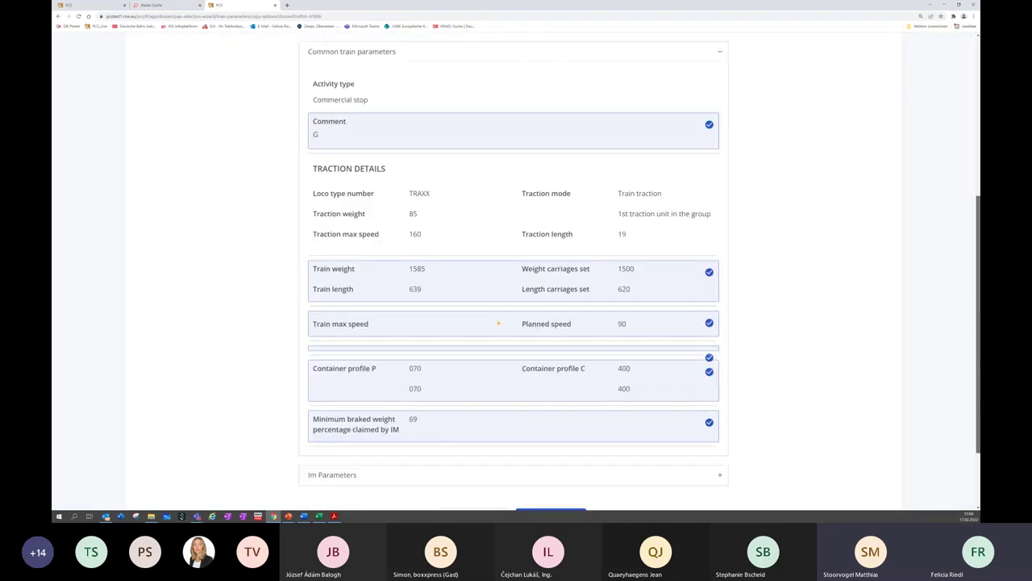
pyautogui.scroll(1, 499, 323)
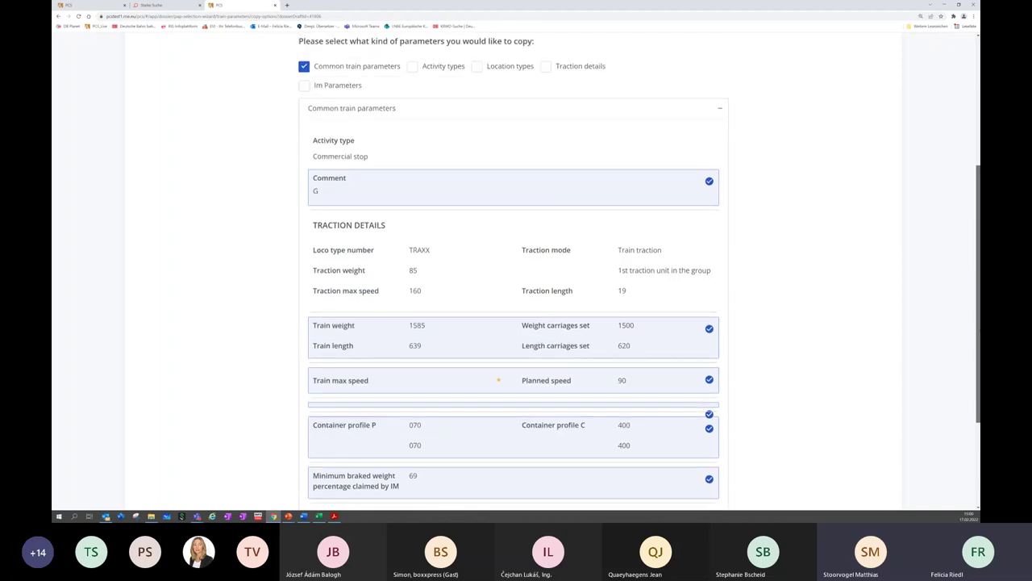
pyautogui.scroll(-1, 516, 274)
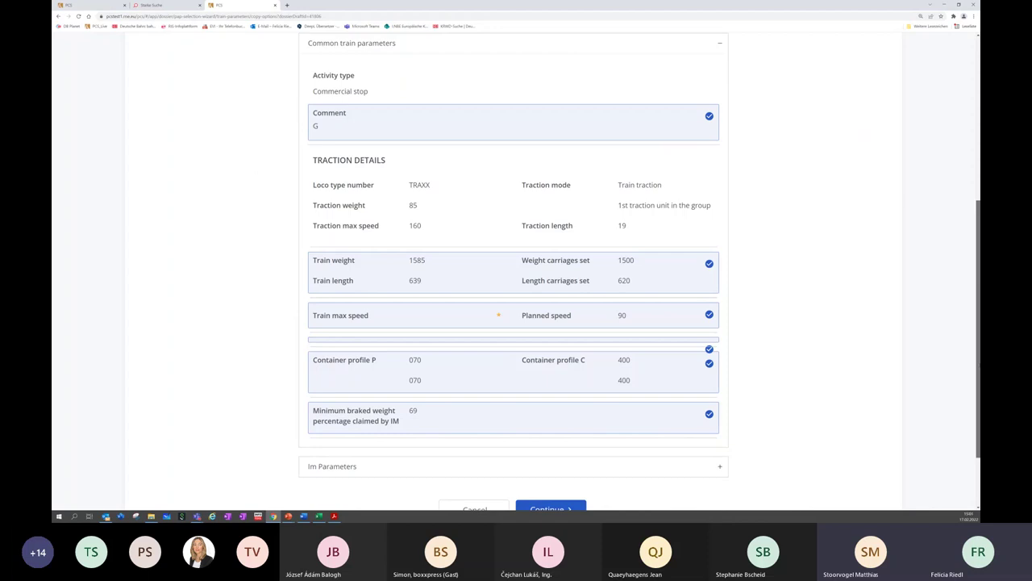
pyautogui.scroll(-1, 498, 315)
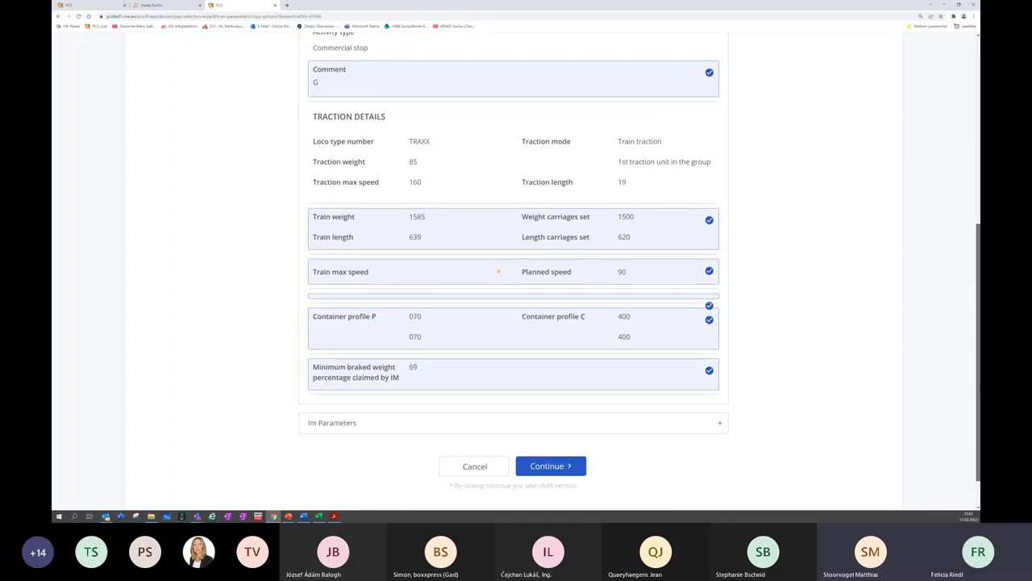
pyautogui.scroll(-1, 500, 371)
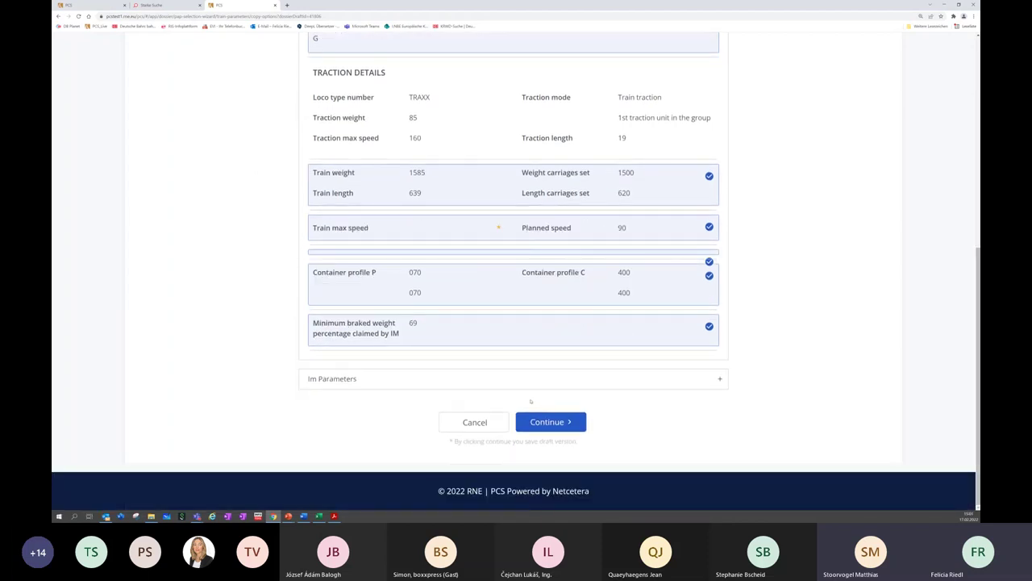
pyautogui.click(545, 420)
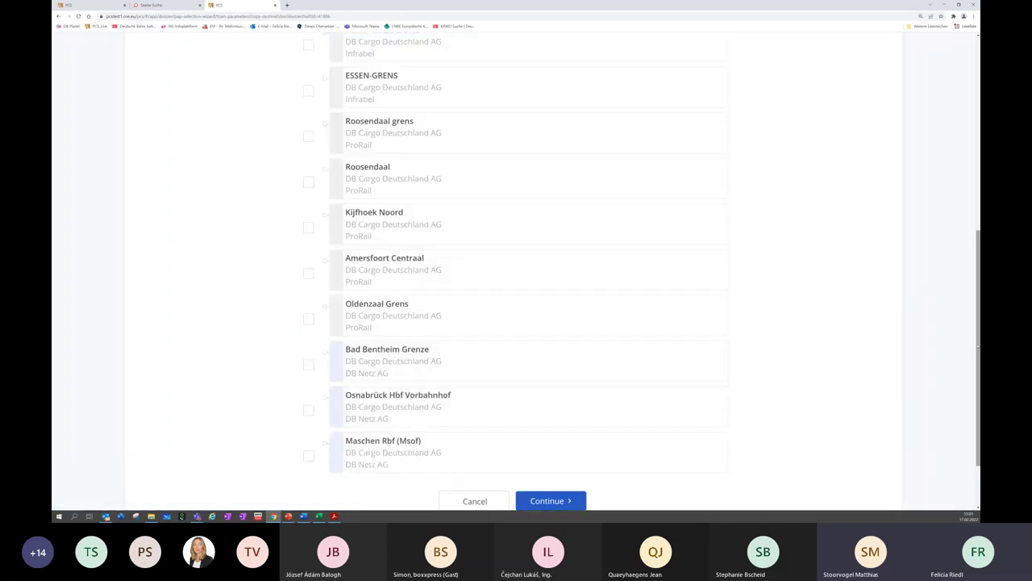
pyautogui.scroll(5, 295, 262)
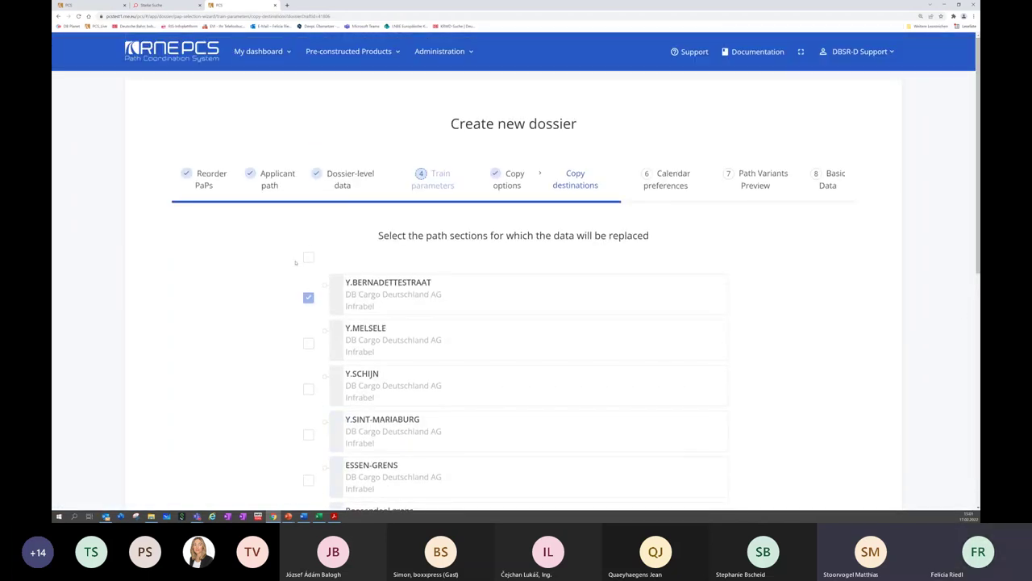
# Copy the parameters to all path sections through Maschen Rbf (Msof) and reach Calendar preferences
pyautogui.click(308, 257)
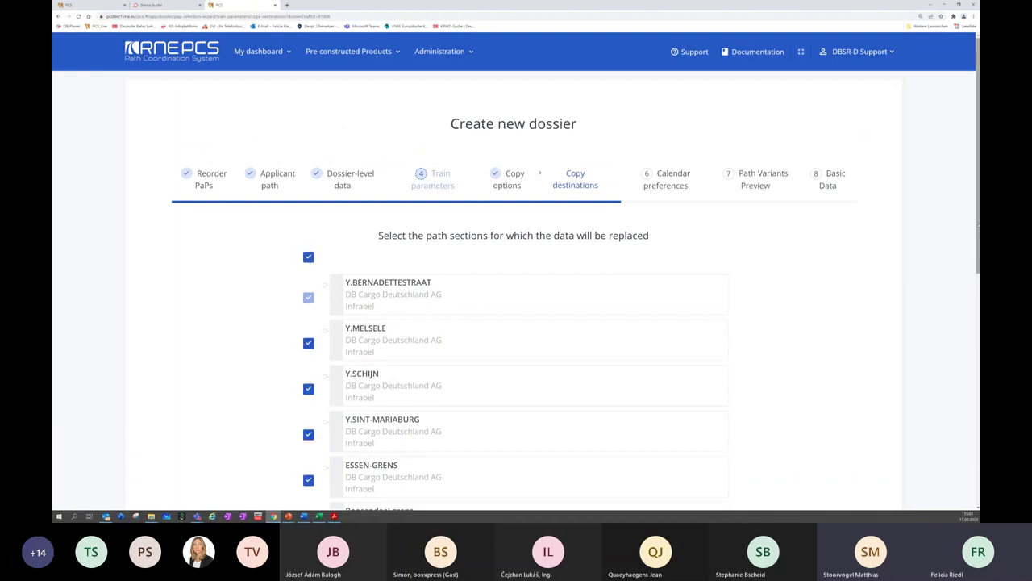
pyautogui.scroll(-5, 516, 323)
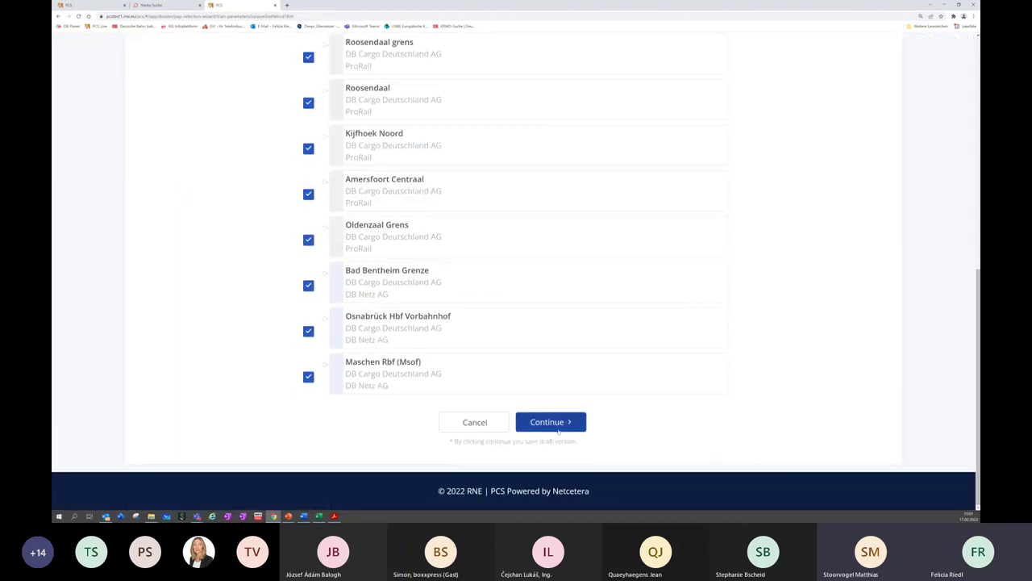
pyautogui.click(550, 422)
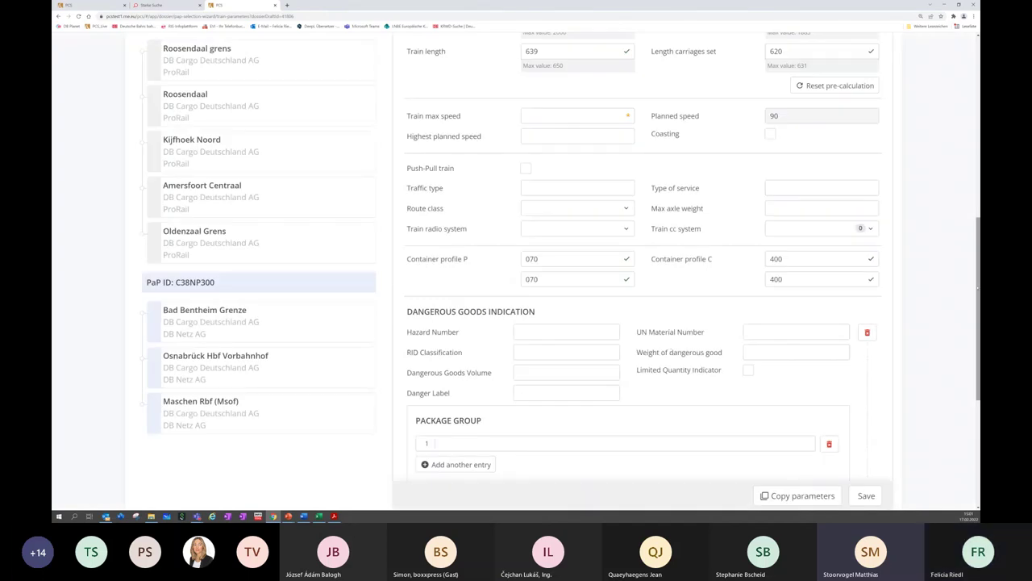
pyautogui.scroll(-4, 516, 274)
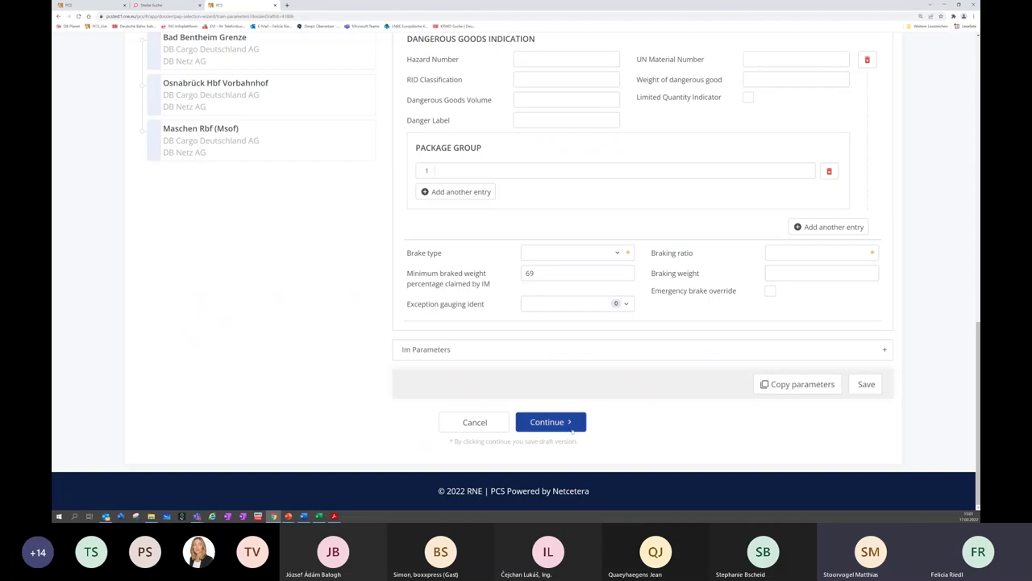
pyautogui.click(571, 432)
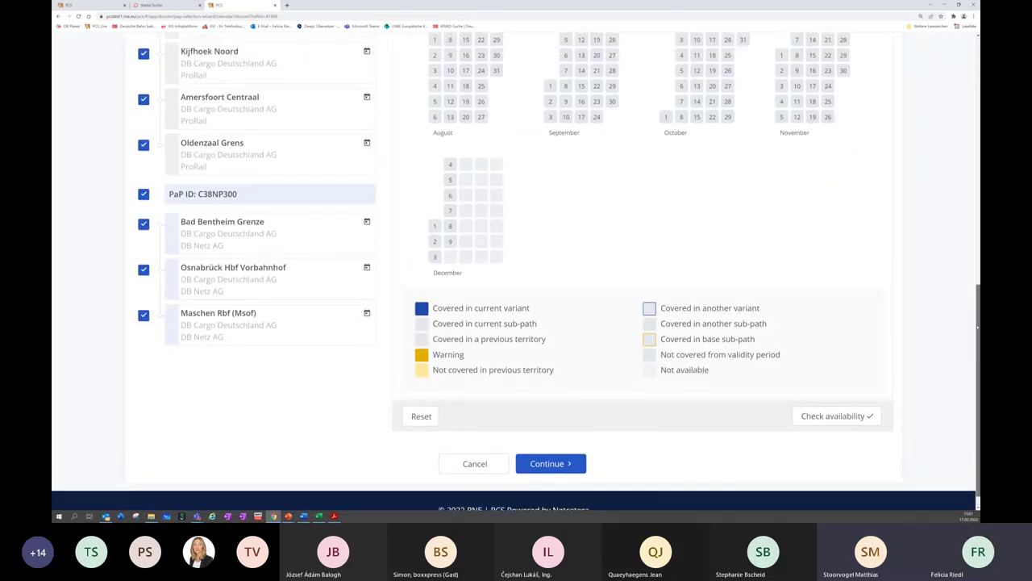
# Select all Fridays from 2022-12-11 to 2023-12-09 and run the availability check
pyautogui.scroll(4, 517, 266)
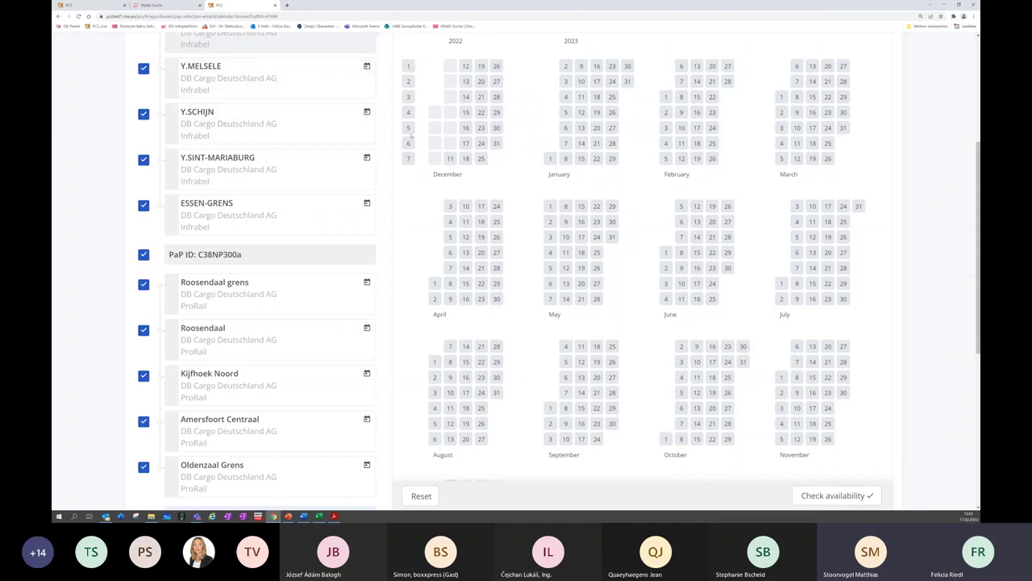
pyautogui.click(409, 127)
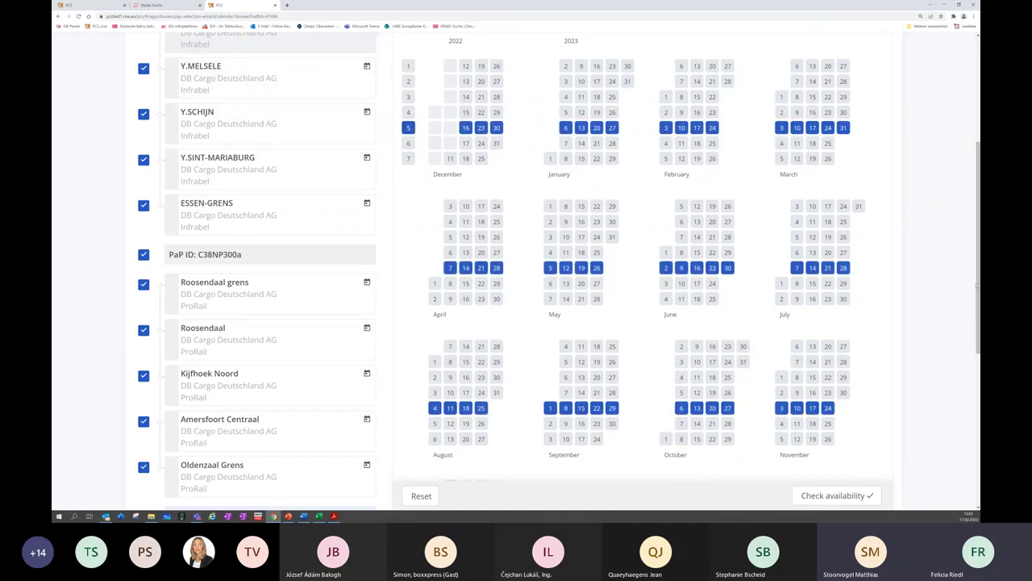
pyautogui.scroll(-5, 979, 284)
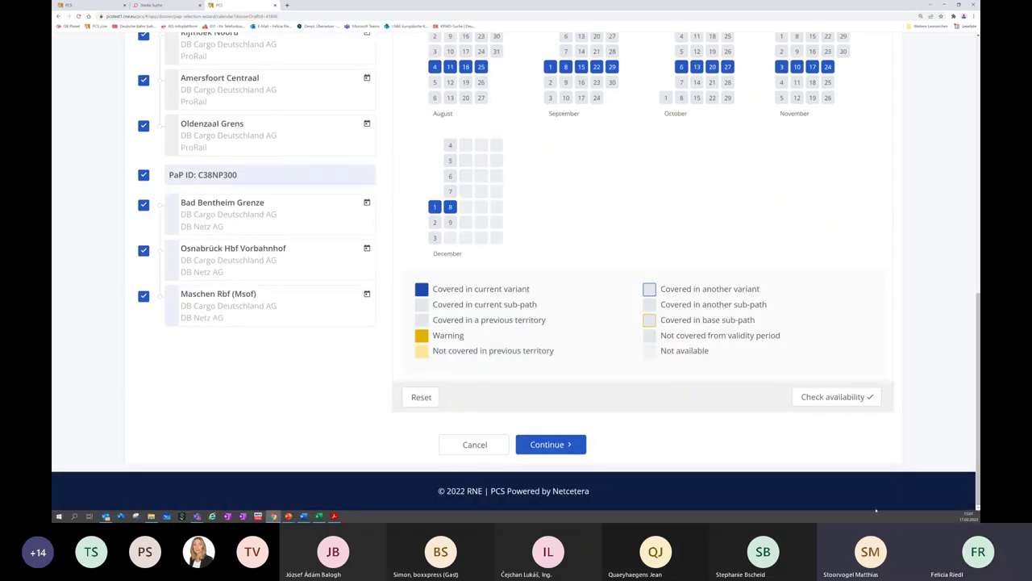
pyautogui.click(830, 397)
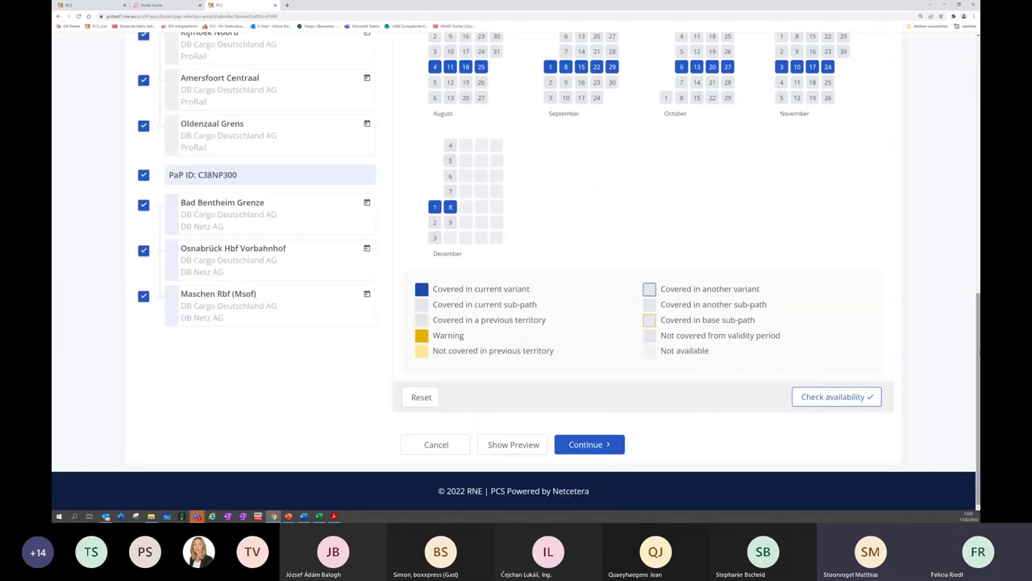
pyautogui.scroll(10, 646, 271)
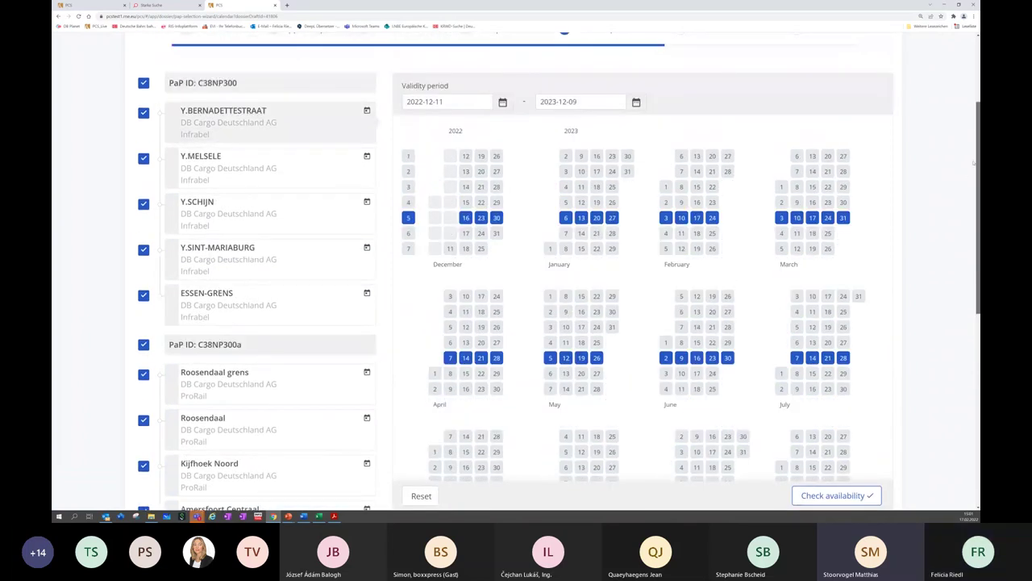
# Add every Tuesday to the running days and recheck availability
pyautogui.click(409, 171)
pyautogui.moveTo(976, 216); pyautogui.dragTo(977, 410)
pyautogui.click(831, 396)
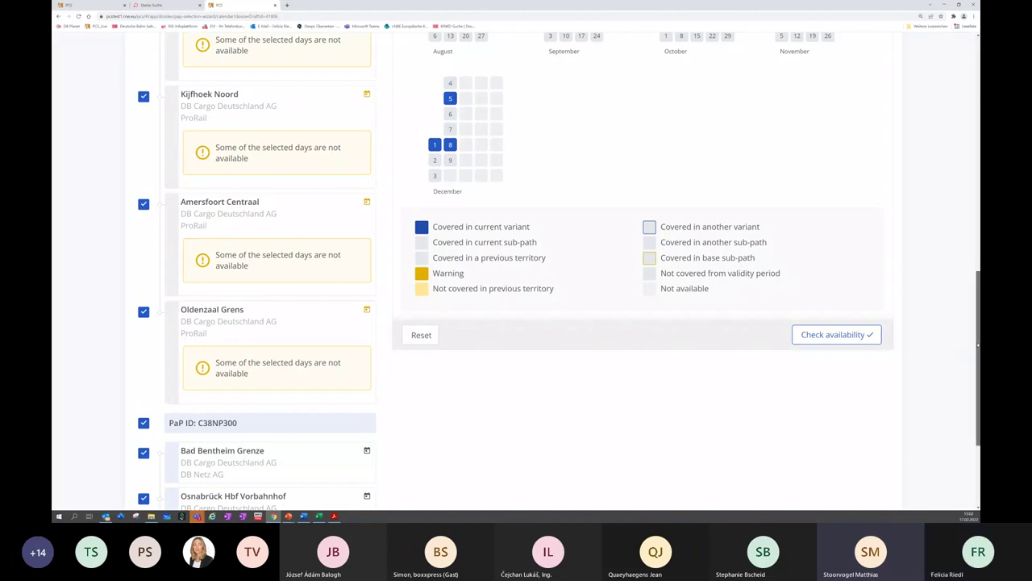
pyautogui.moveTo(978, 358); pyautogui.dragTo(977, 182)
pyautogui.scroll(-1, 977, 182)
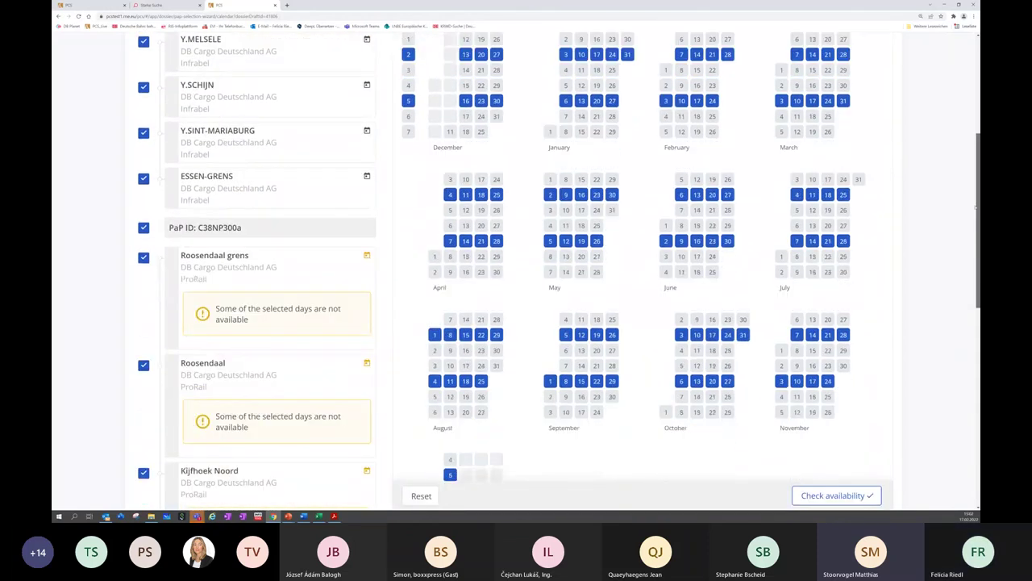
# Select and deselect the Sunday dates, reviewing the ProRail 'days not available' warnings
pyautogui.click(408, 132)
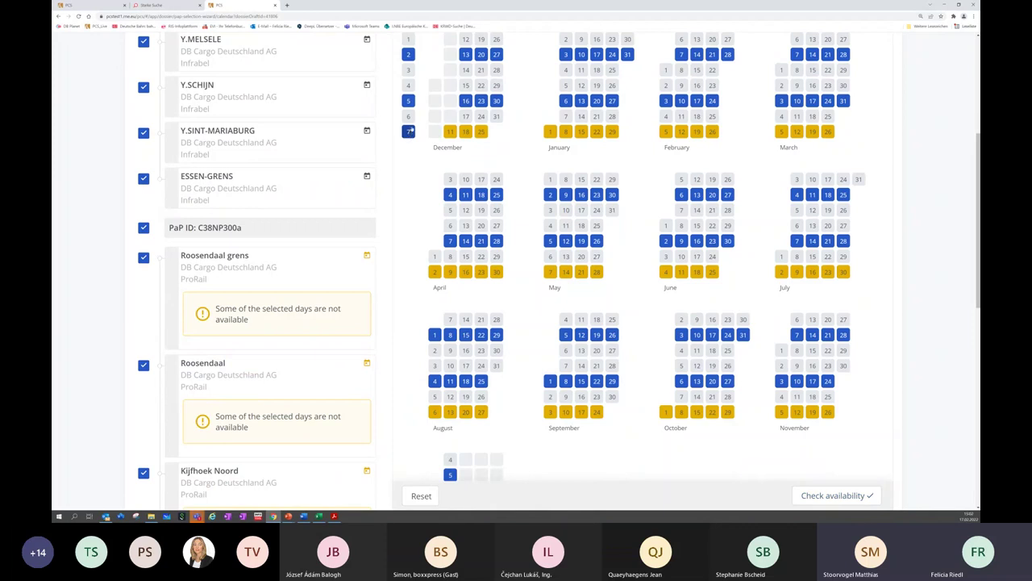
pyautogui.click(408, 133)
pyautogui.moveTo(977, 224); pyautogui.dragTo(977, 321)
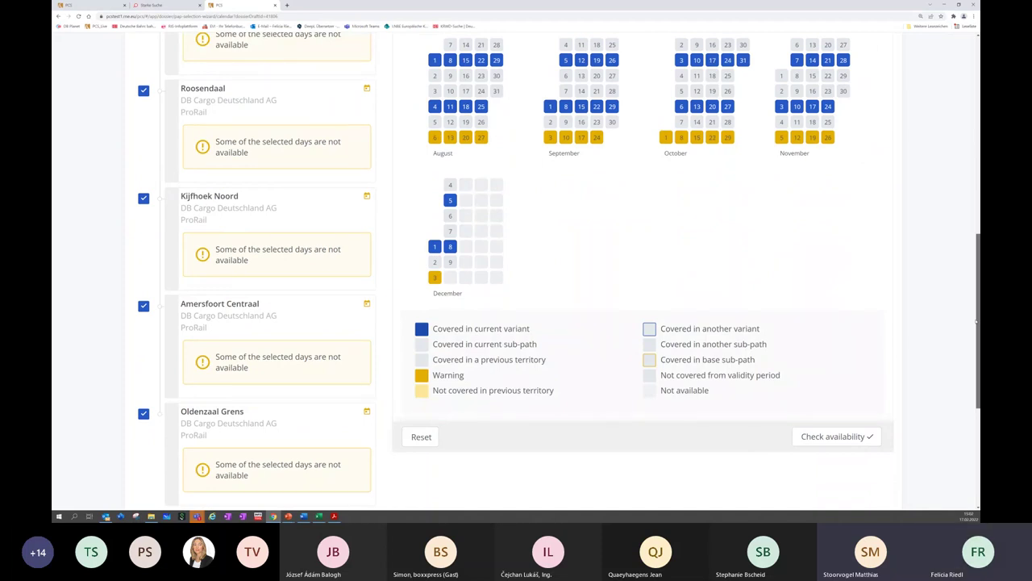
pyautogui.moveTo(977, 321); pyautogui.dragTo(977, 353)
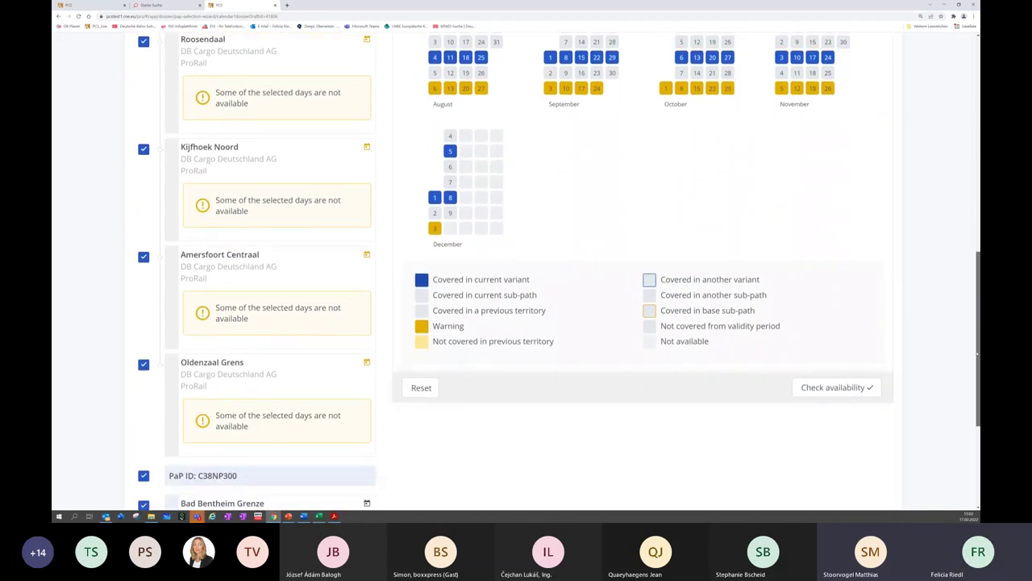
pyautogui.scroll(-3, 864, 248)
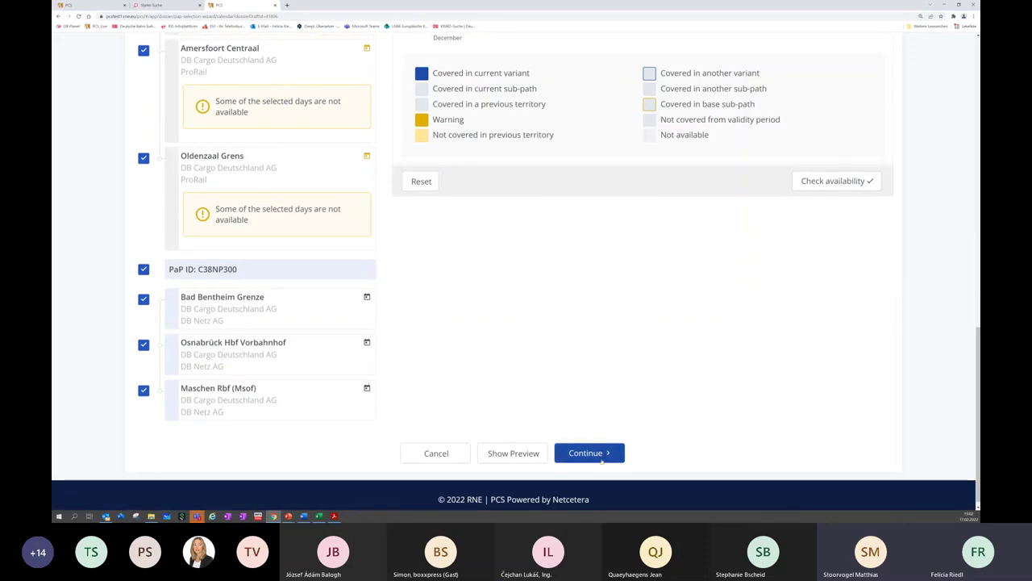
pyautogui.click(601, 456)
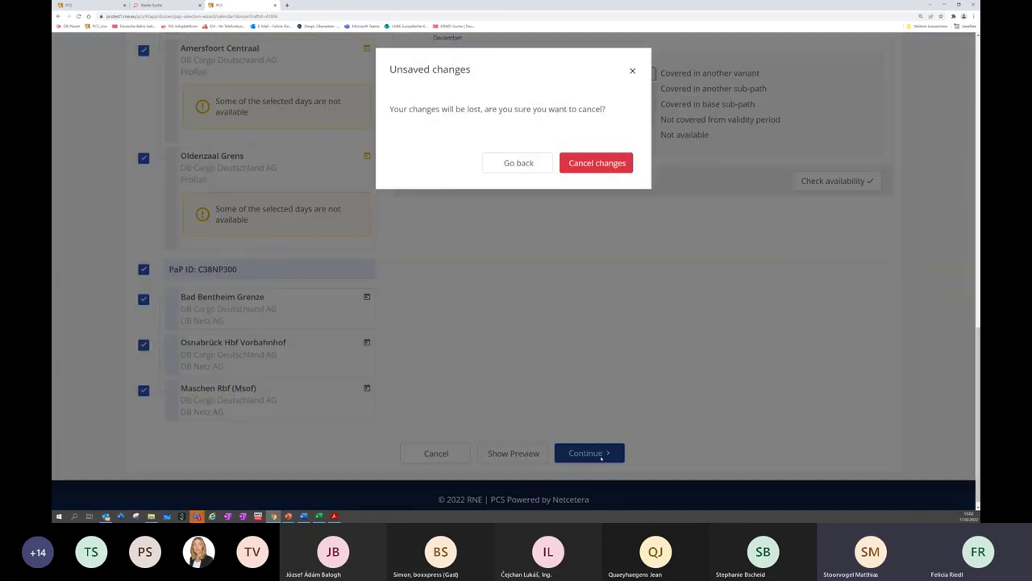
pyautogui.click(597, 164)
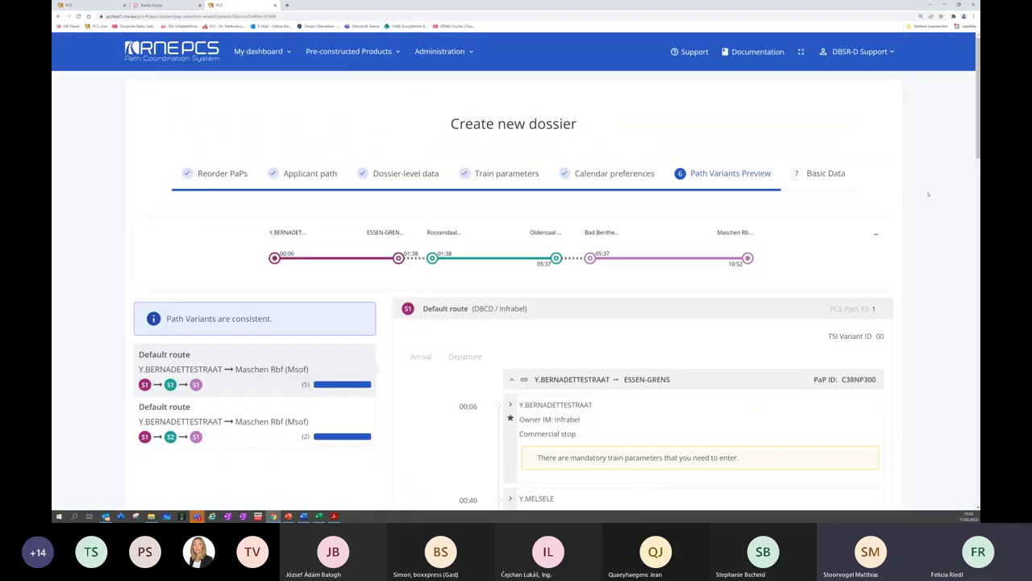
pyautogui.scroll(-3, 969, 171)
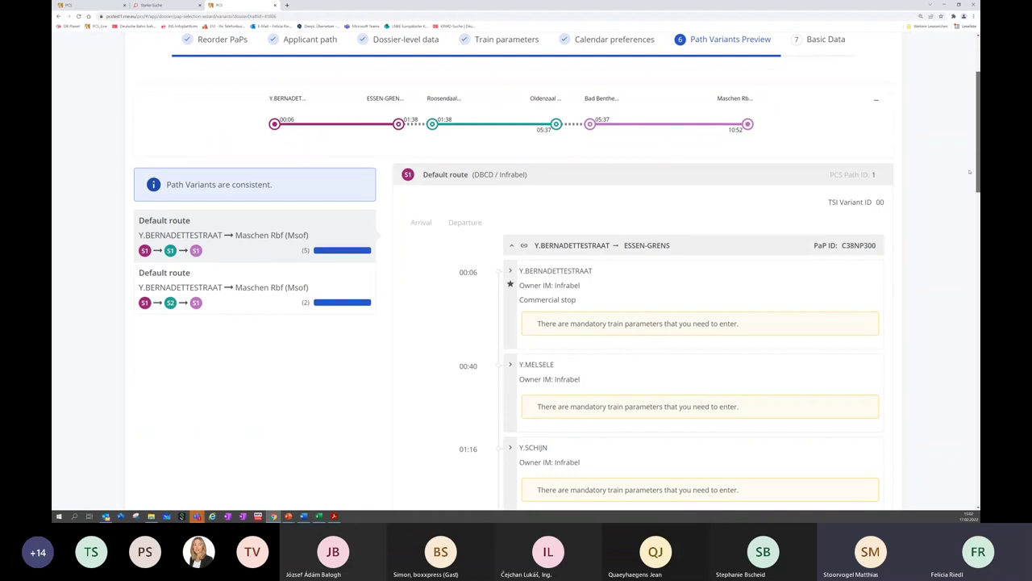
pyautogui.scroll(1, 970, 171)
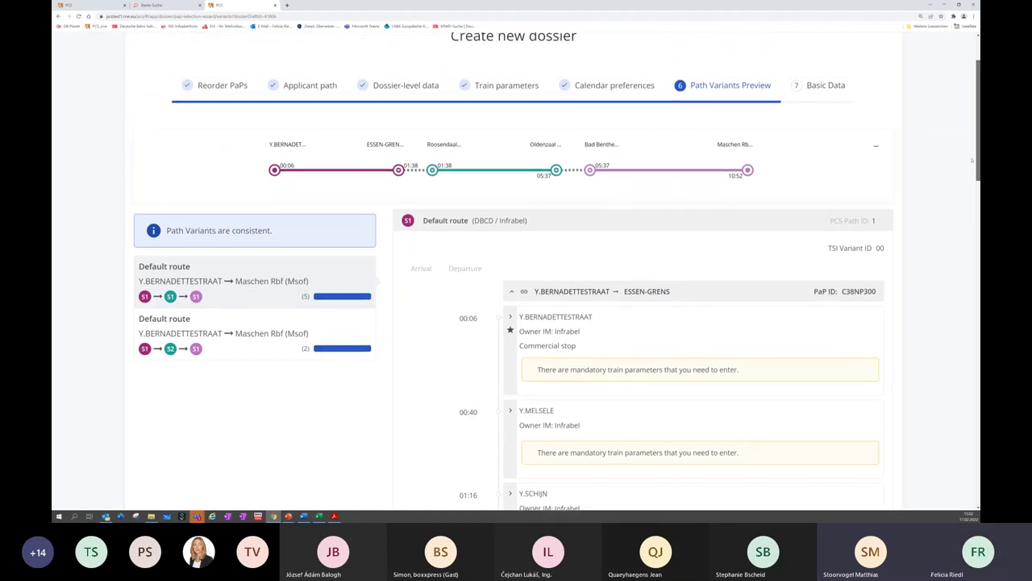
pyautogui.scroll(-1, 972, 159)
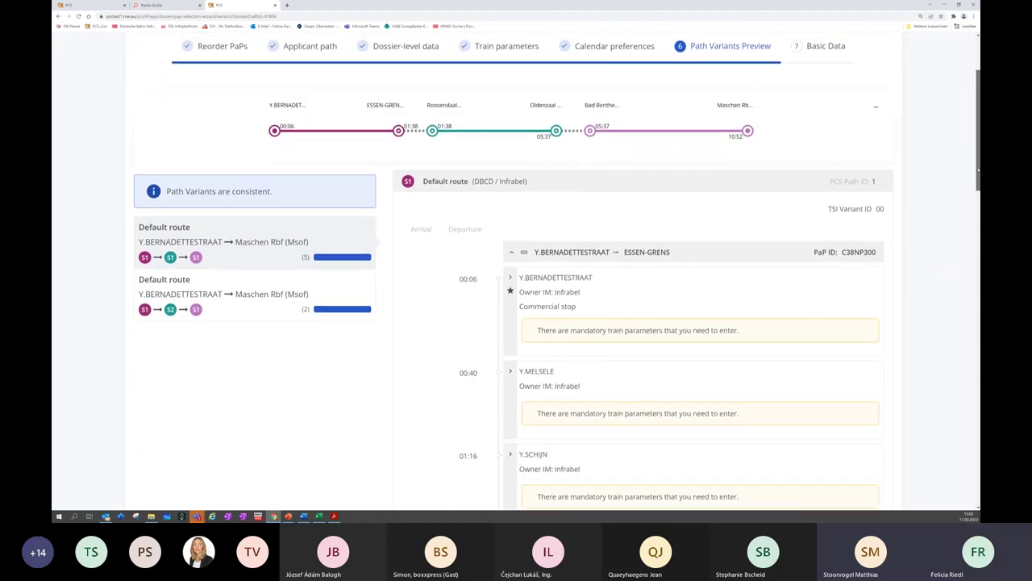
pyautogui.scroll(-1, 978, 171)
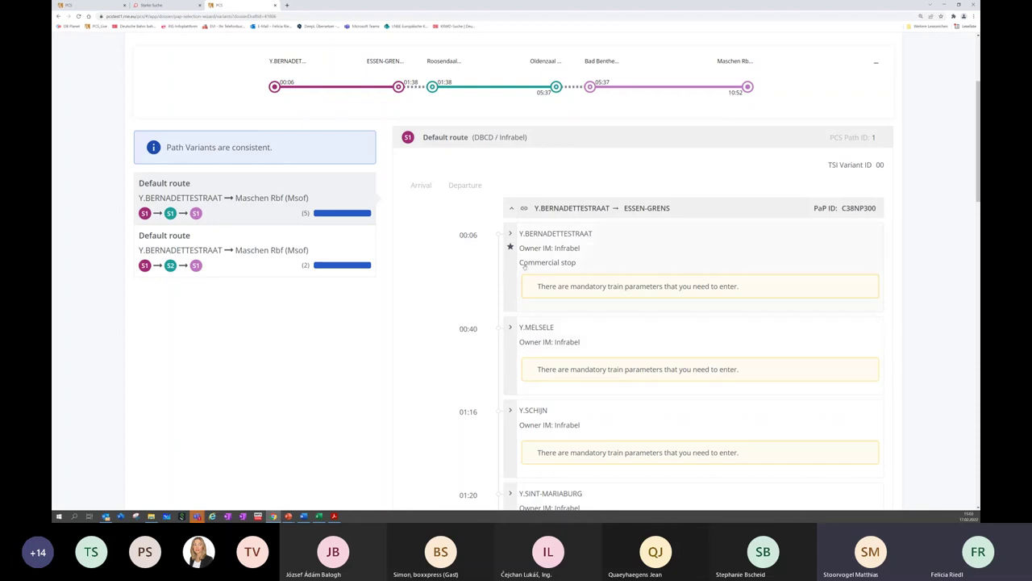
pyautogui.moveTo(979, 149); pyautogui.dragTo(978, 317)
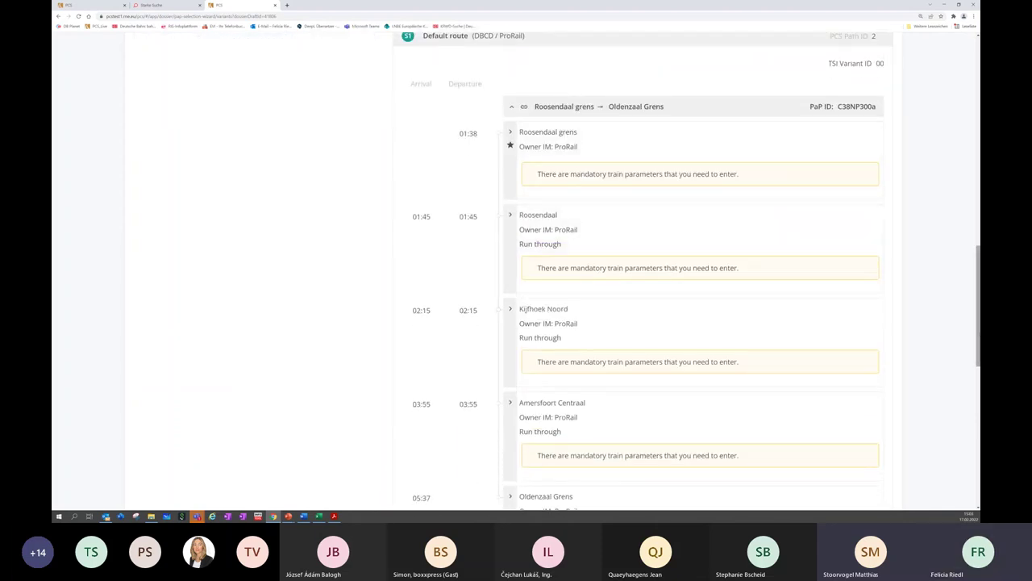
pyautogui.scroll(-6, 637, 274)
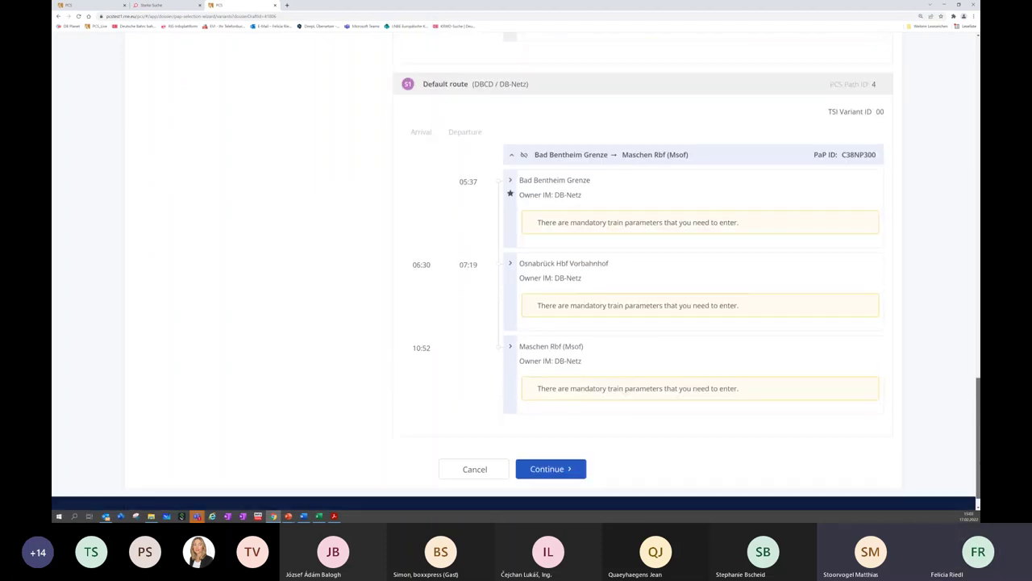
pyautogui.scroll(1, 756, 318)
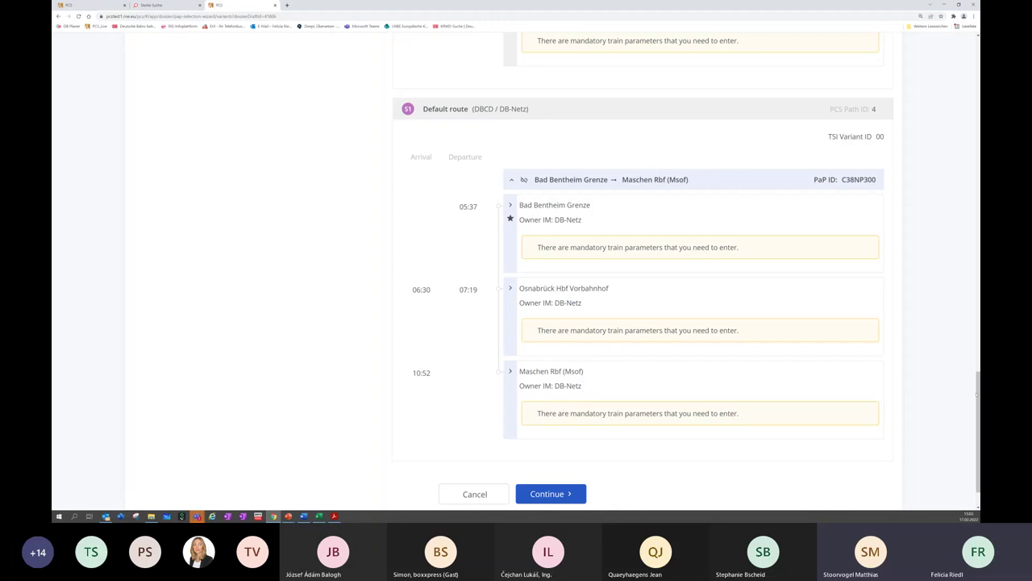
pyautogui.scroll(15, 876, 128)
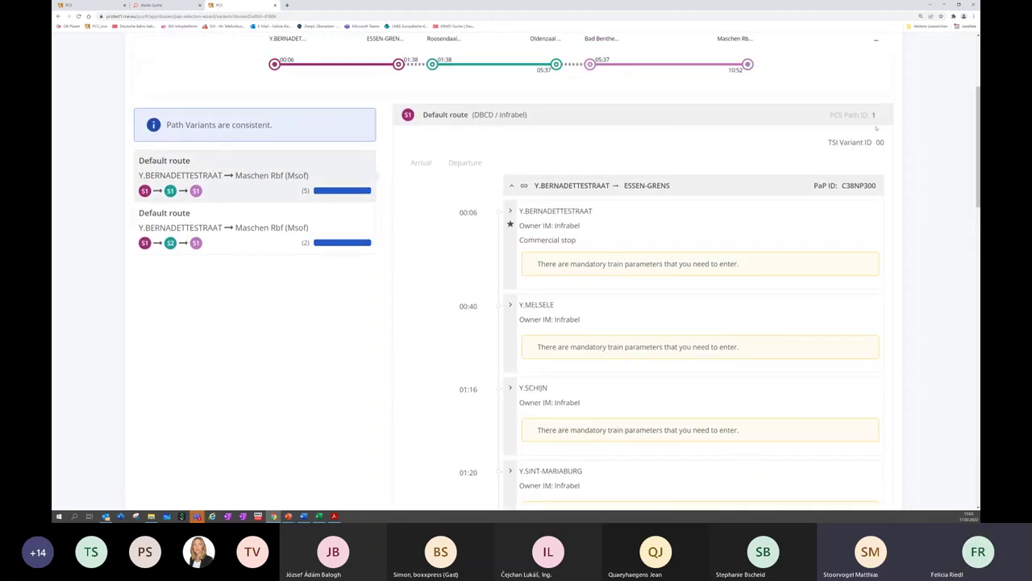
pyautogui.moveTo(330, 190)
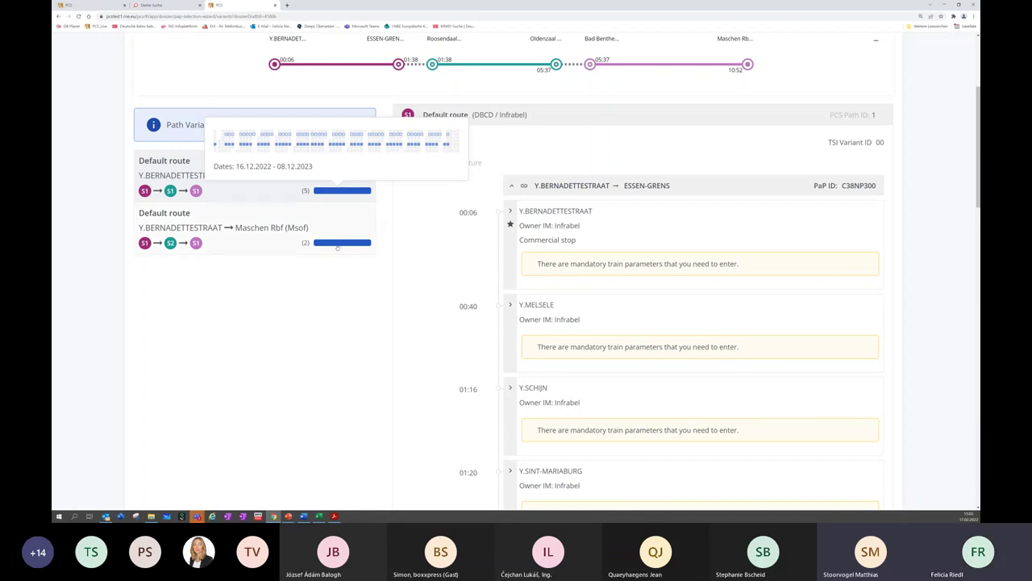
pyautogui.moveTo(337, 247)
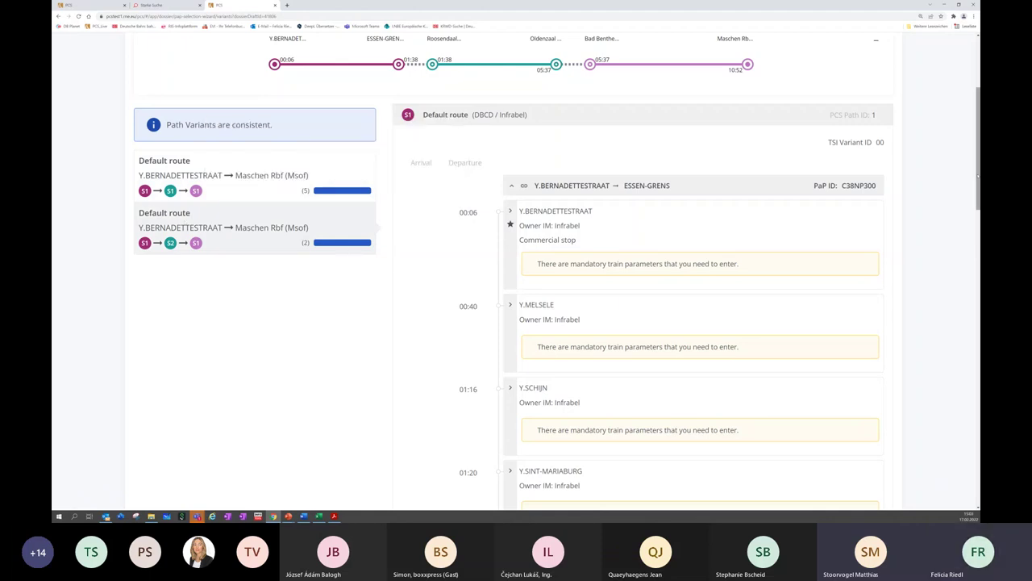
pyautogui.scroll(-5, 557, 271)
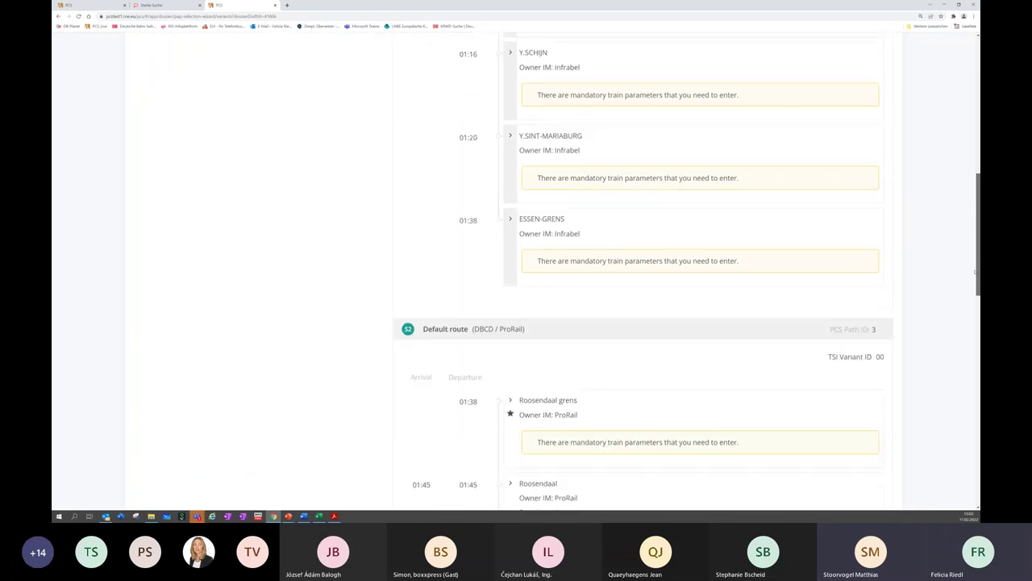
pyautogui.moveTo(975, 273); pyautogui.dragTo(976, 478)
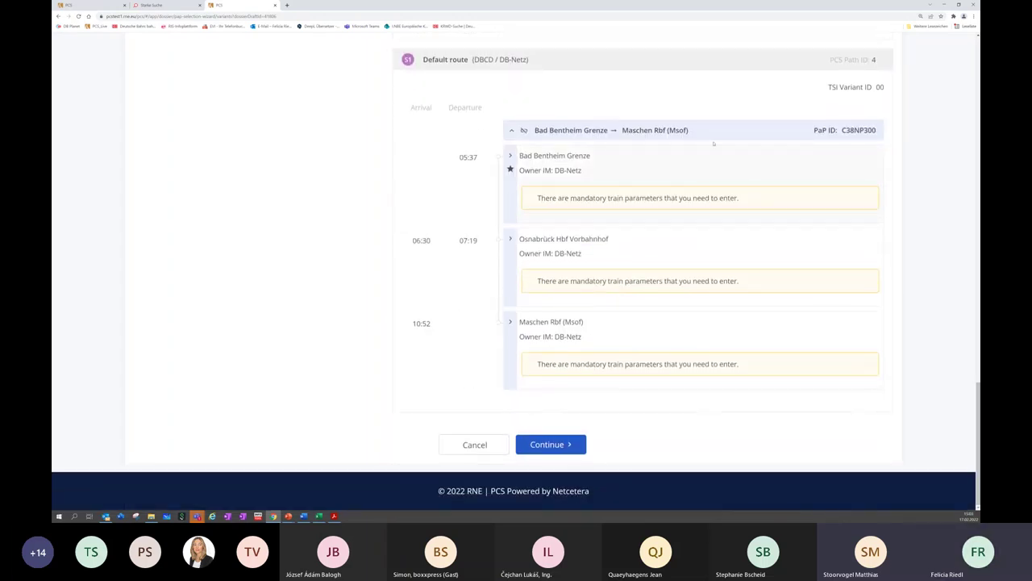
pyautogui.moveTo(973, 396); pyautogui.dragTo(976, 286)
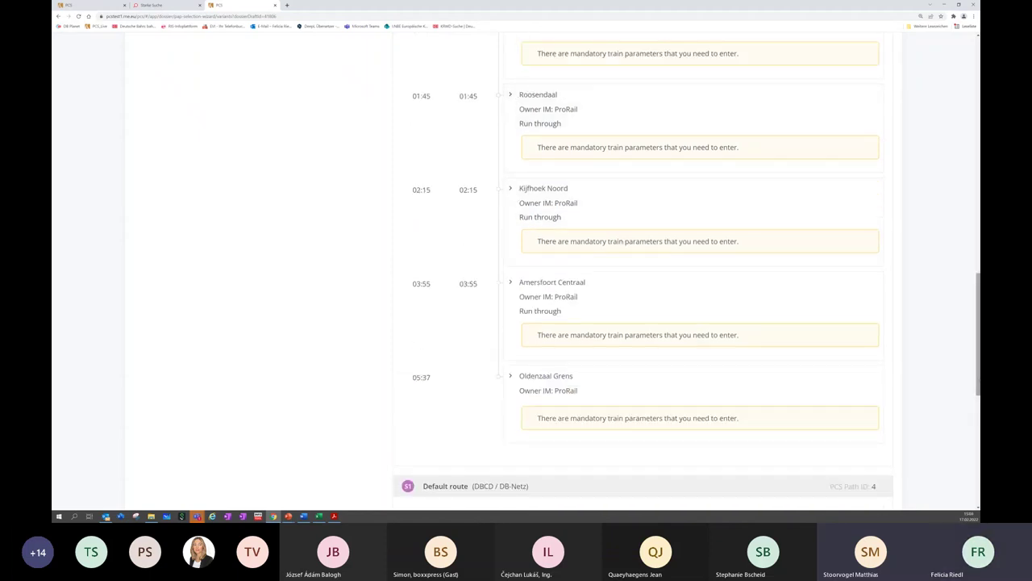
pyautogui.moveTo(976, 390); pyautogui.dragTo(971, 501)
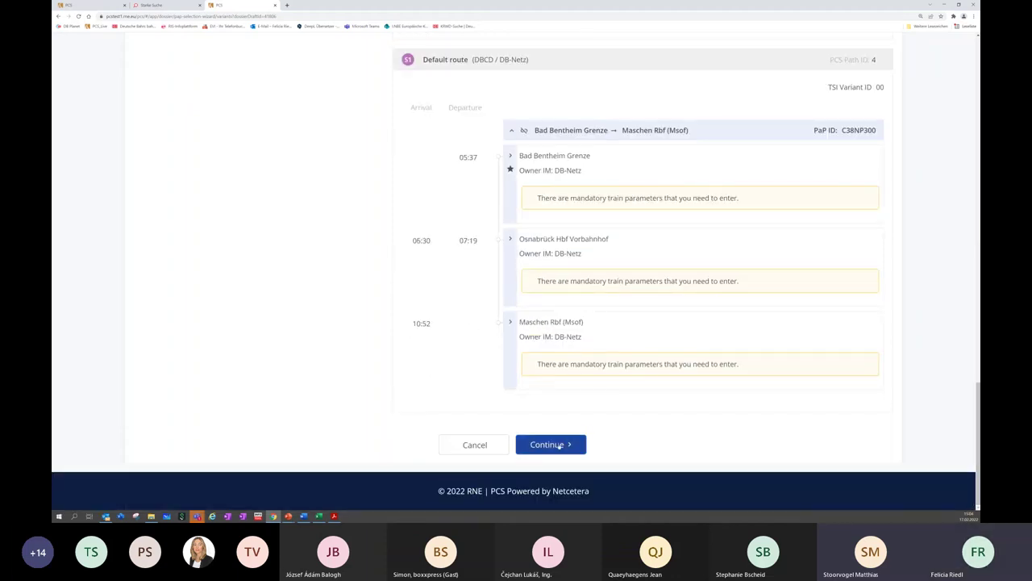
# Name the dossier '45333 Y.Bernadettestraat - Malmö' with international train number 45333
pyautogui.click(550, 444)
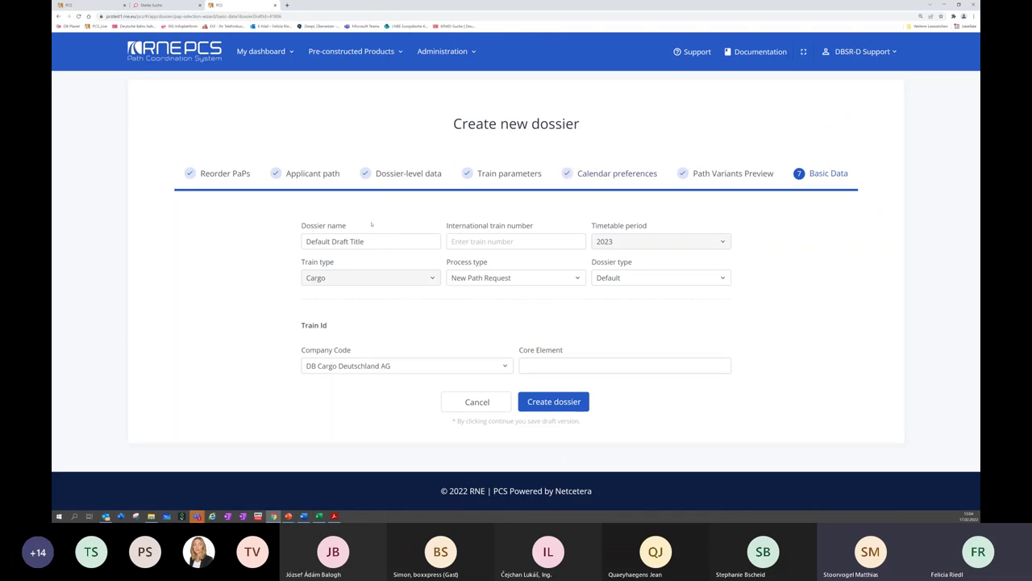
pyautogui.moveTo(356, 237); pyautogui.dragTo(286, 232)
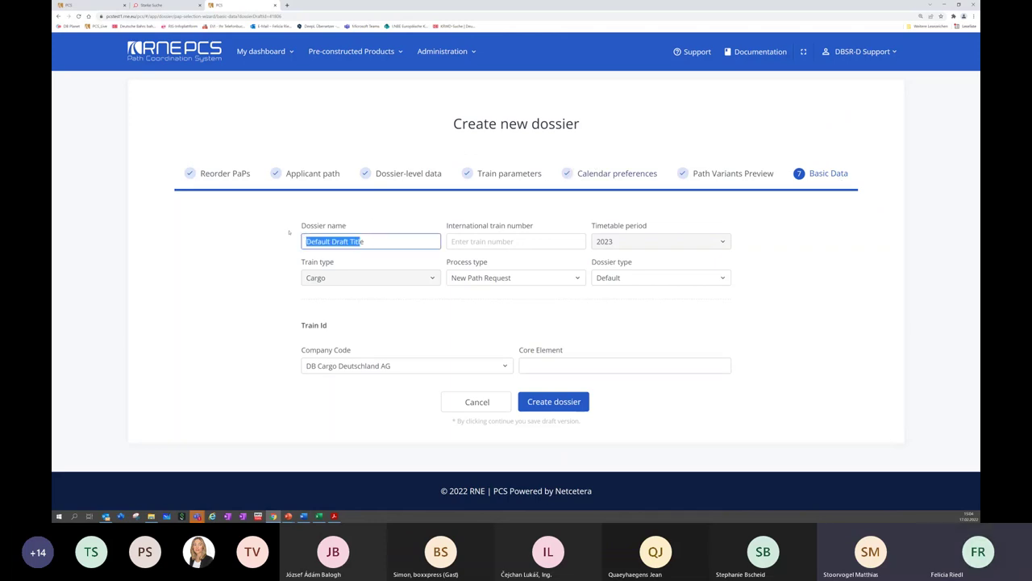
pyautogui.write('e')
pyautogui.press('BackSpace')
pyautogui.write('45')
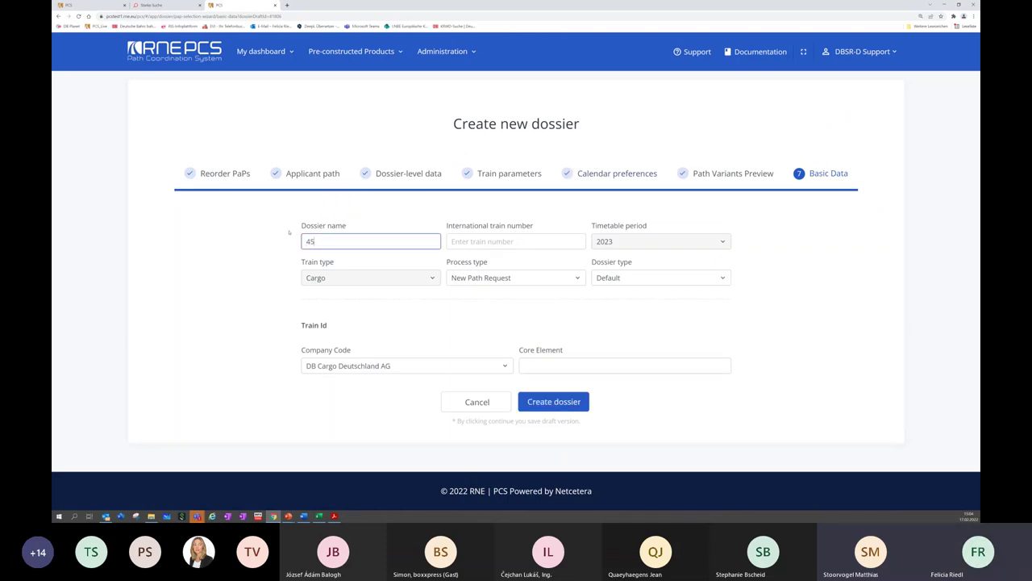
pyautogui.write('333')
pyautogui.write(' Über')
pyautogui.press('BackSpace')
pyautogui.write('Bern')
pyautogui.press('BackSpace')
pyautogui.write('nade')
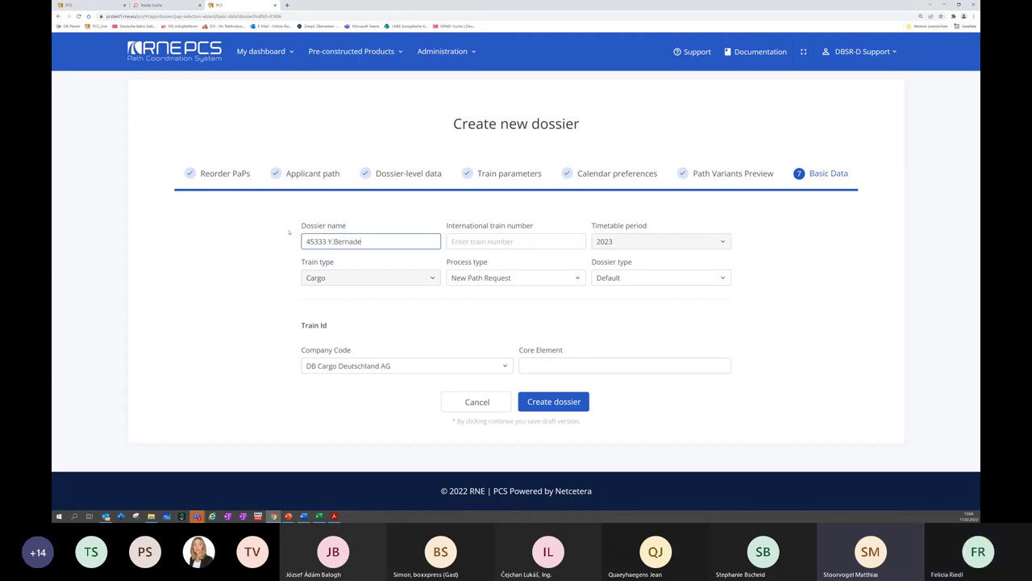
pyautogui.write('ttestraat - Malmö')
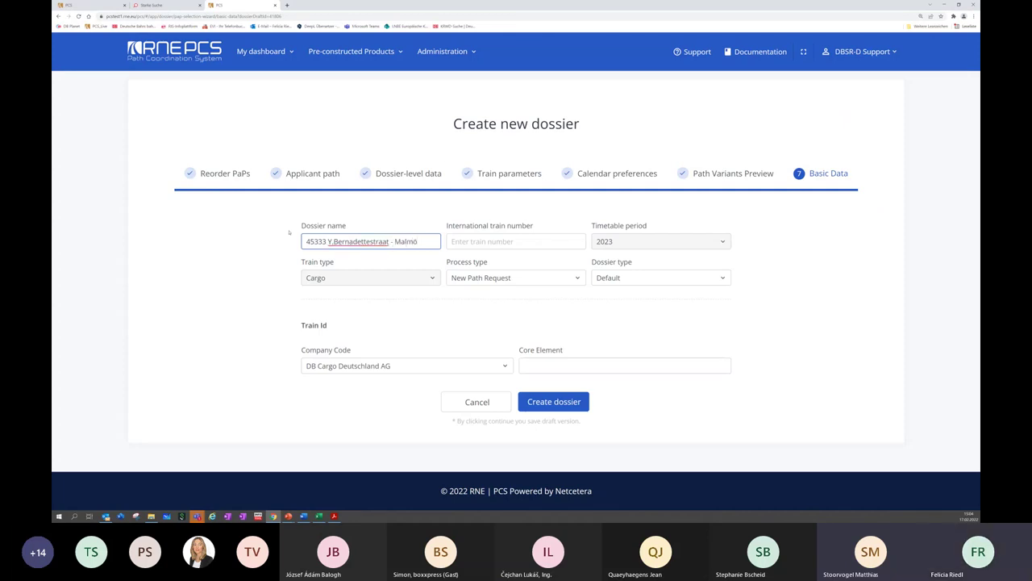
pyautogui.click(505, 241)
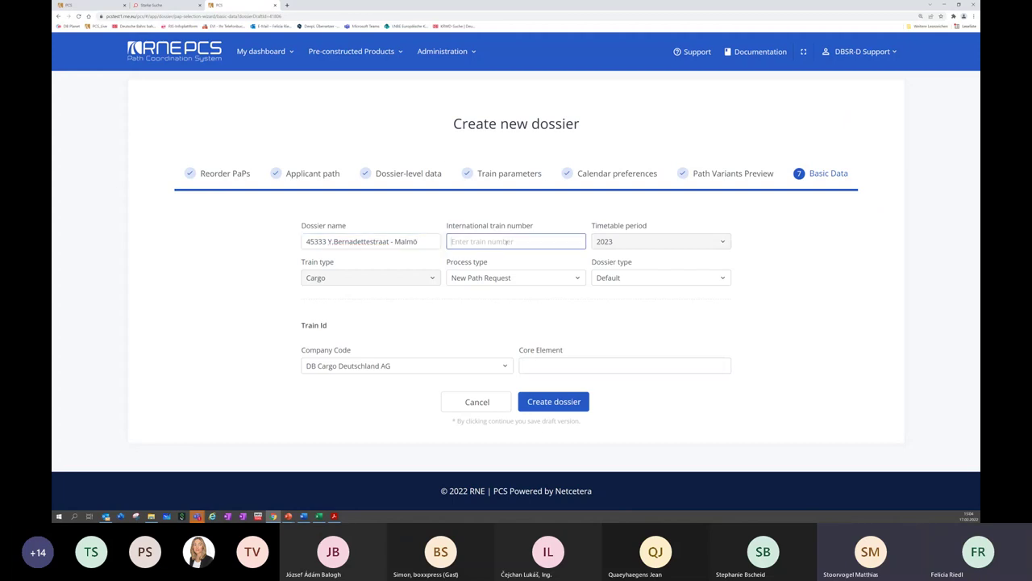
pyautogui.write('45333')
# Create the dossier, reopen it from My dashboard's All 2023 list, and view its Applicant Timetable
pyautogui.click(570, 407)
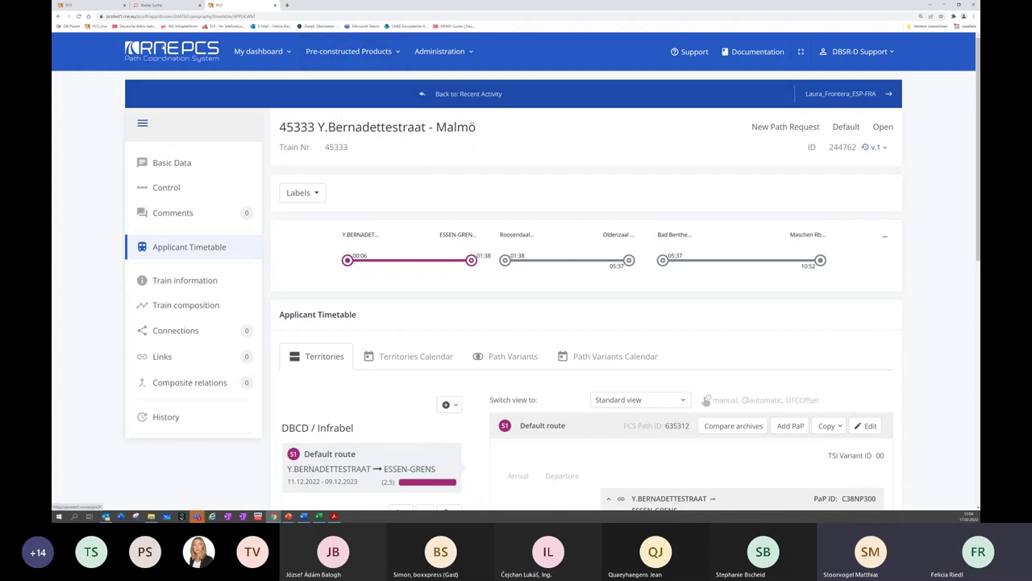
pyautogui.click(171, 51)
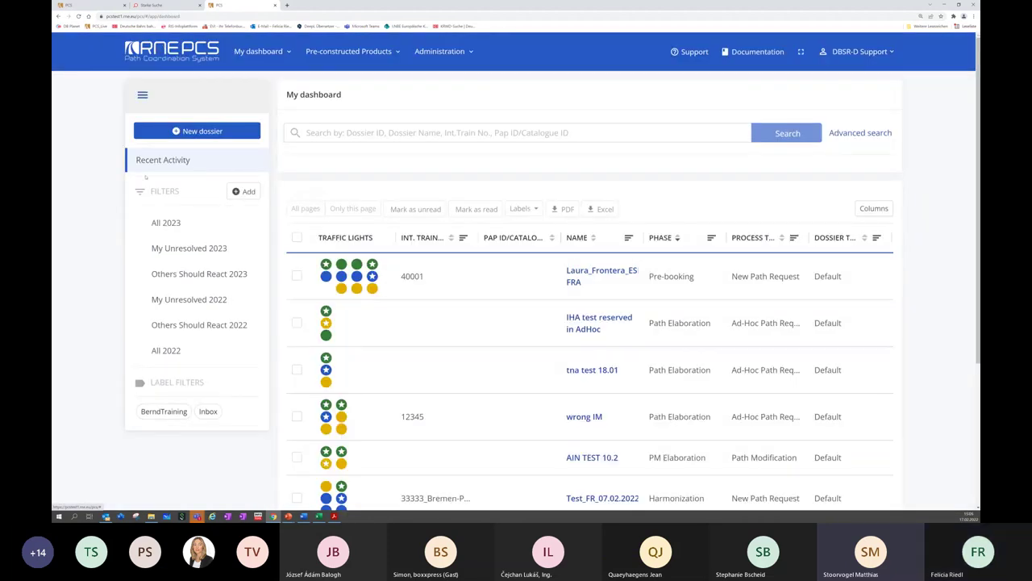
pyautogui.click(162, 224)
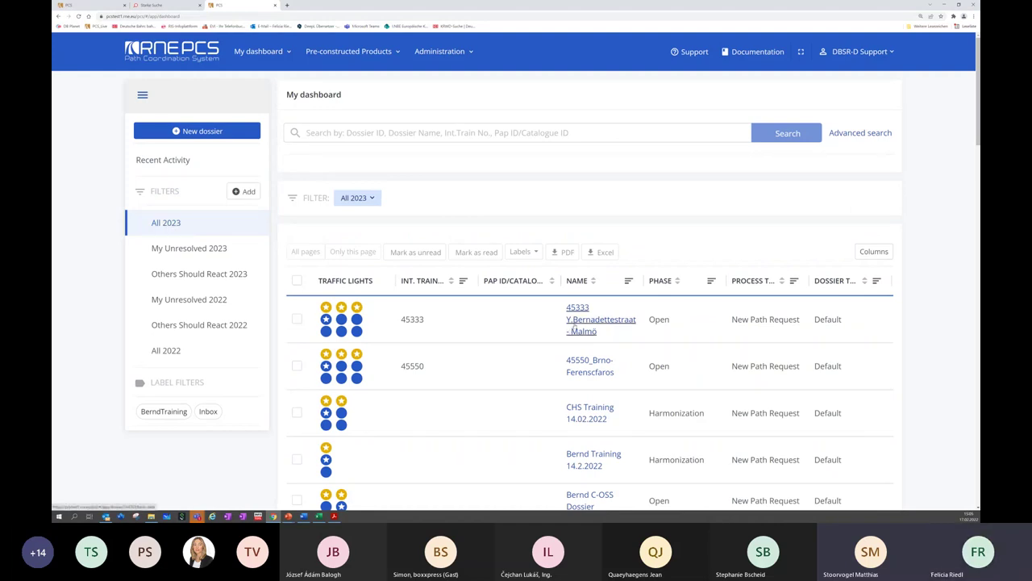
pyautogui.click(574, 325)
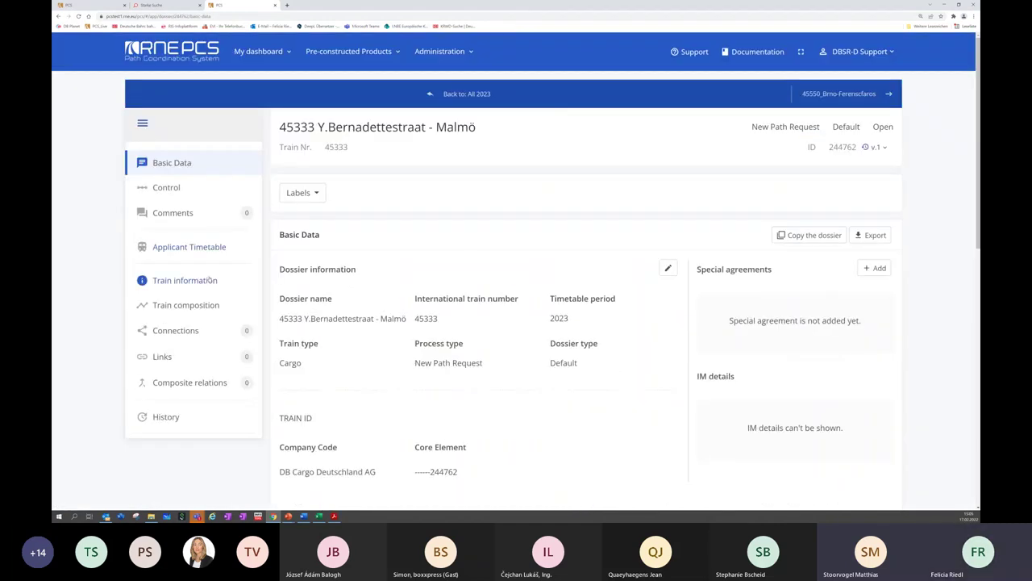
pyautogui.click(167, 247)
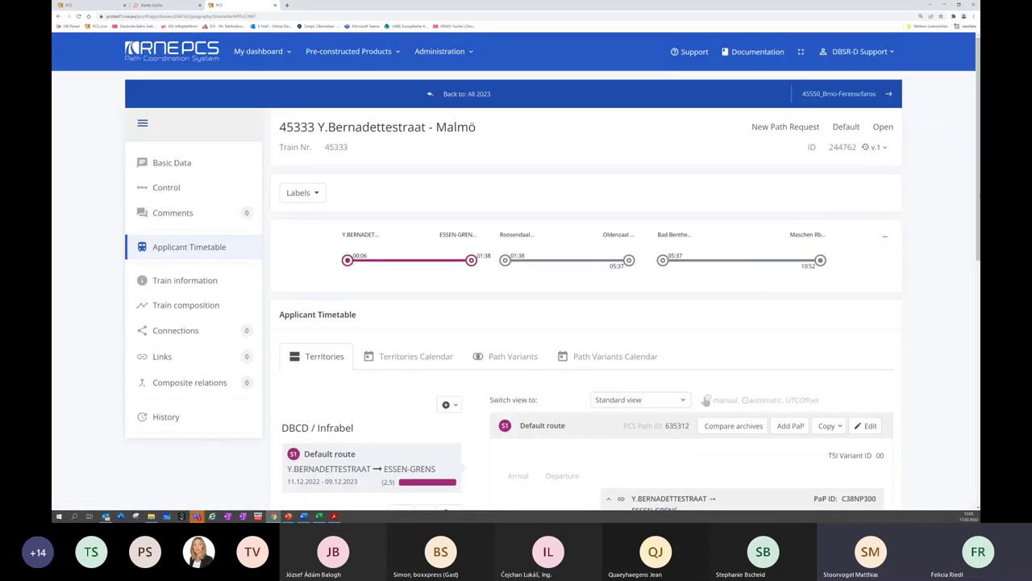
pyautogui.scroll(-5, 588, 266)
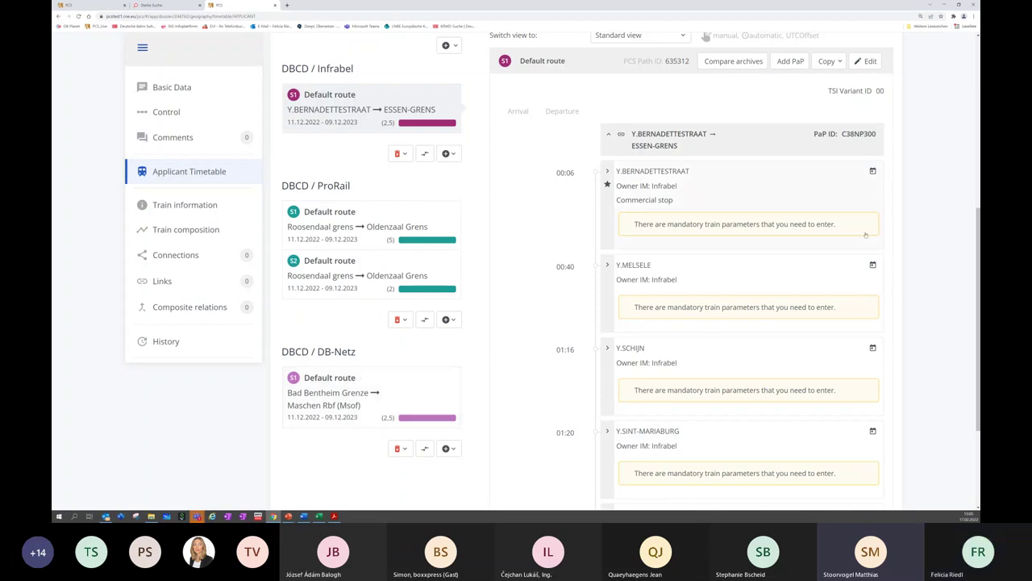
# Search pre-arranged paths for PaP ID C3NP14
pyautogui.click(789, 59)
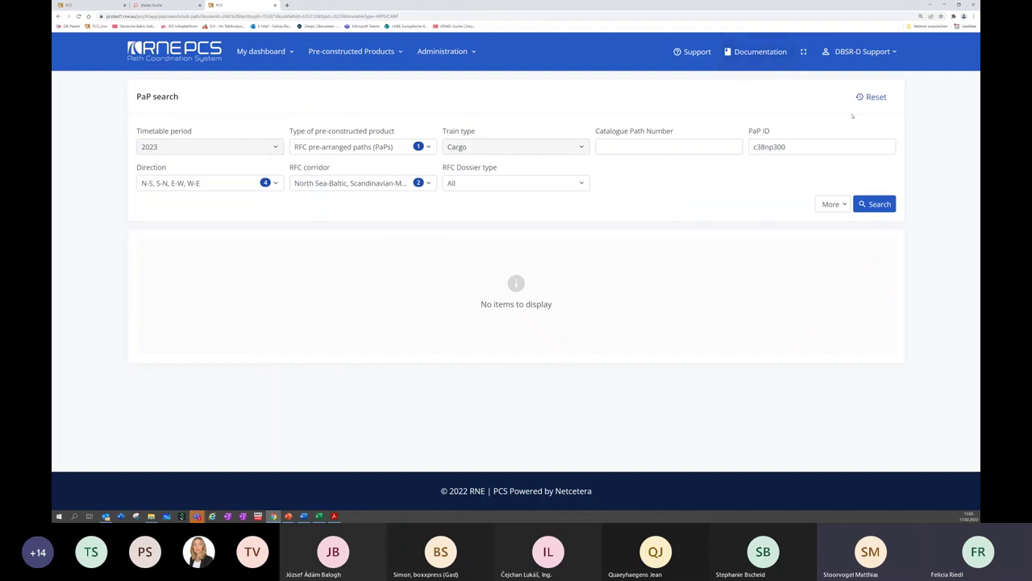
pyautogui.moveTo(807, 142); pyautogui.dragTo(740, 138)
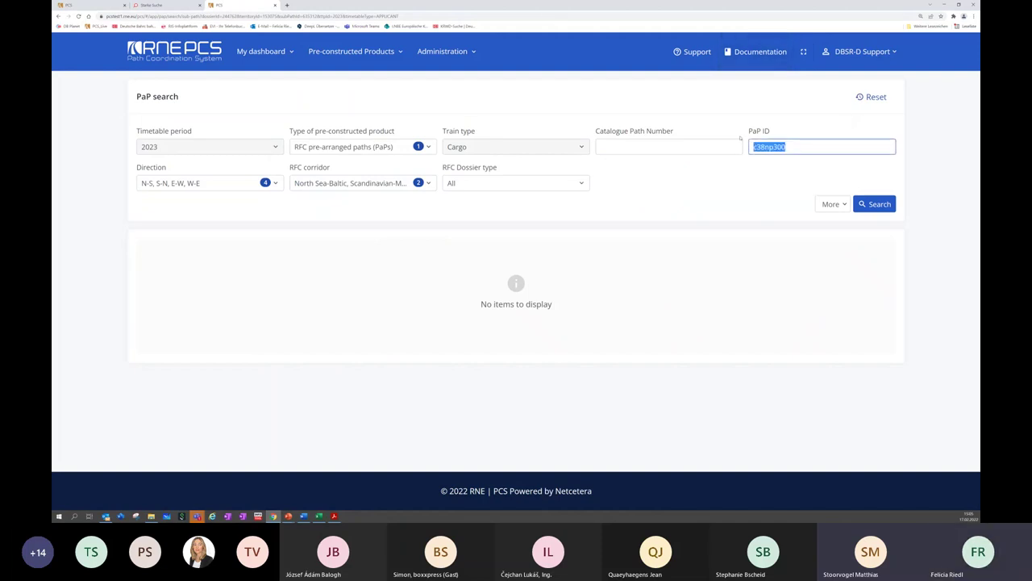
pyautogui.write('c')
pyautogui.write('3np14')
pyautogui.click(884, 204)
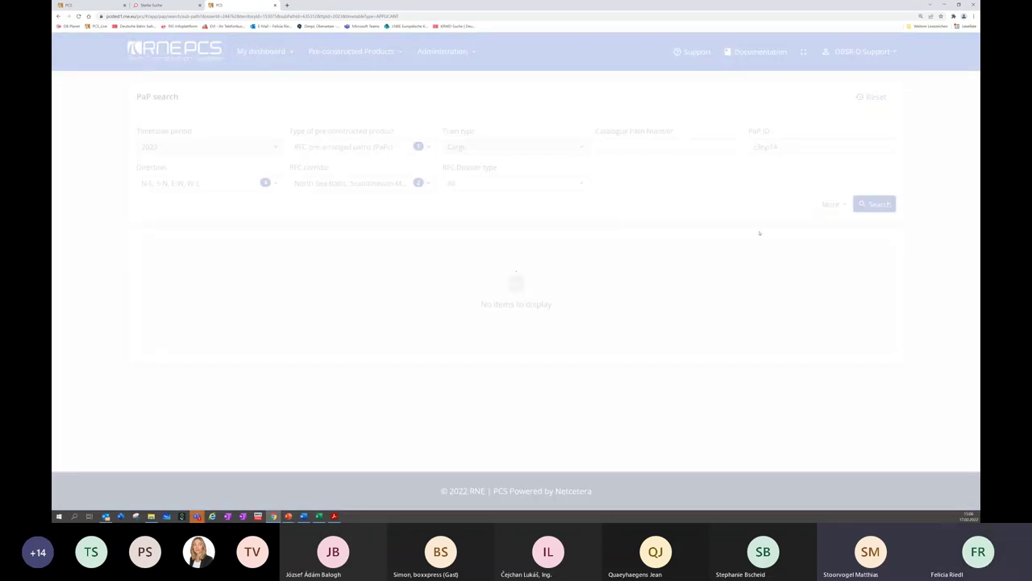
# Add the Maschen Rbf (Msof) → Padborg and Padborg → Taulov PaPs to the dossier
pyautogui.scroll(-3, 758, 244)
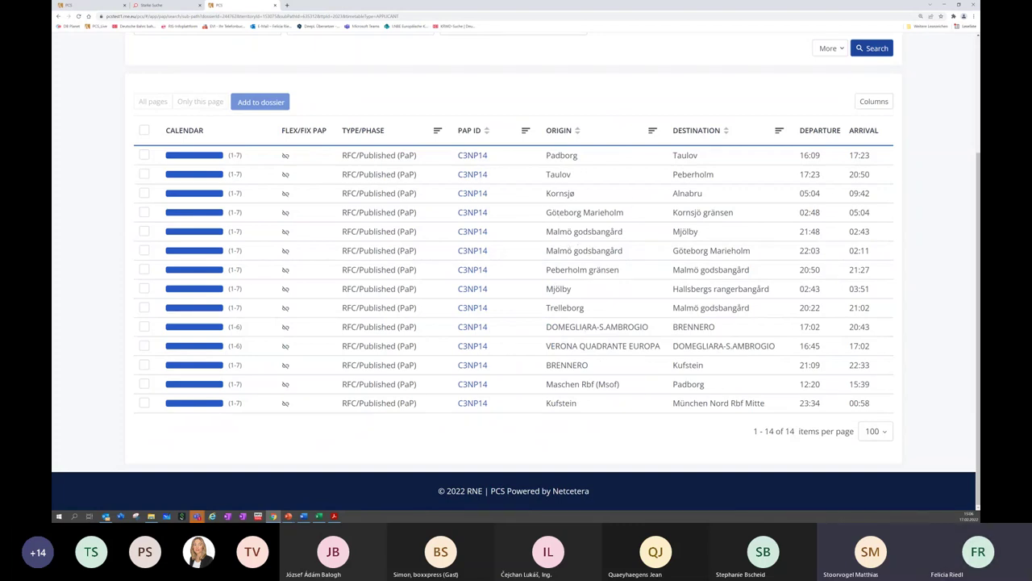
pyautogui.click(145, 384)
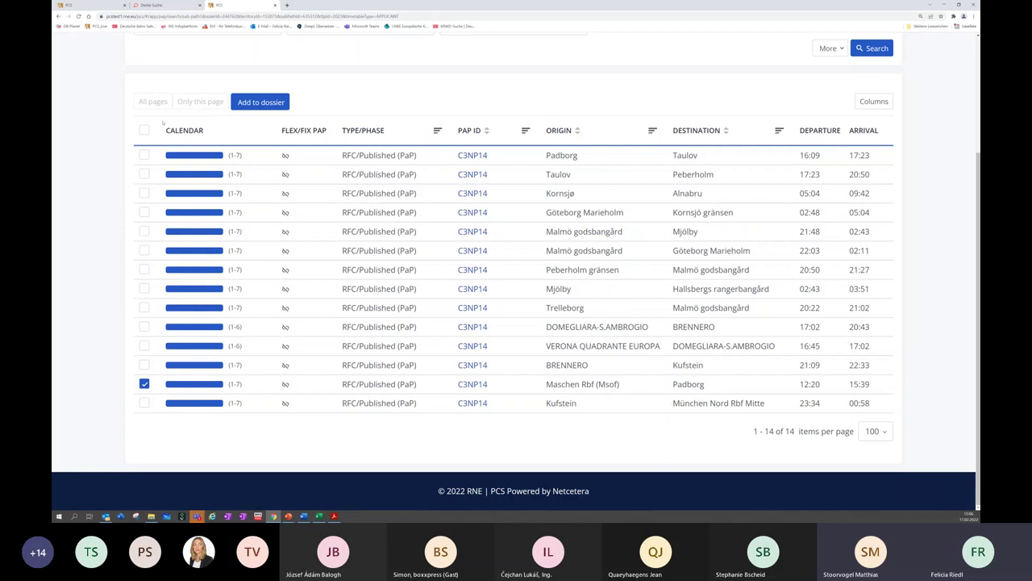
pyautogui.click(145, 154)
pyautogui.moveTo(208, 152)
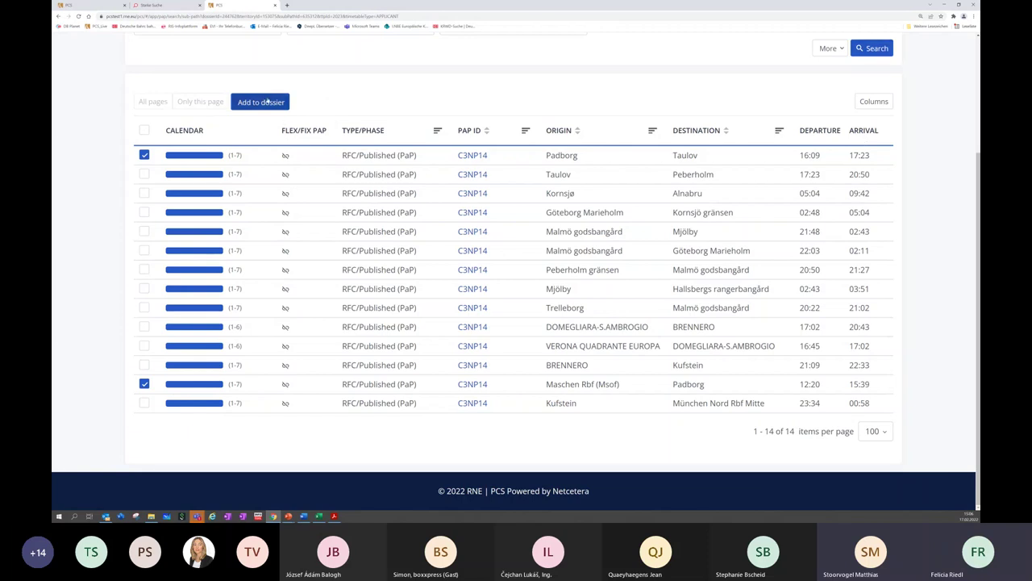
pyautogui.click(261, 102)
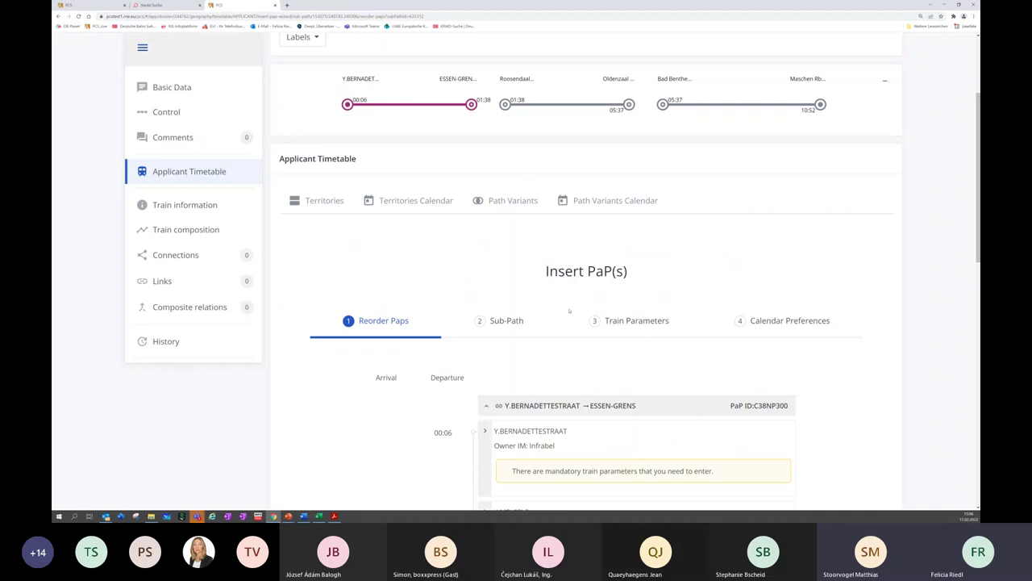
# Review the proposed Reorder Paps sequence, then cancel the PaP insertion
pyautogui.scroll(-5, 569, 311)
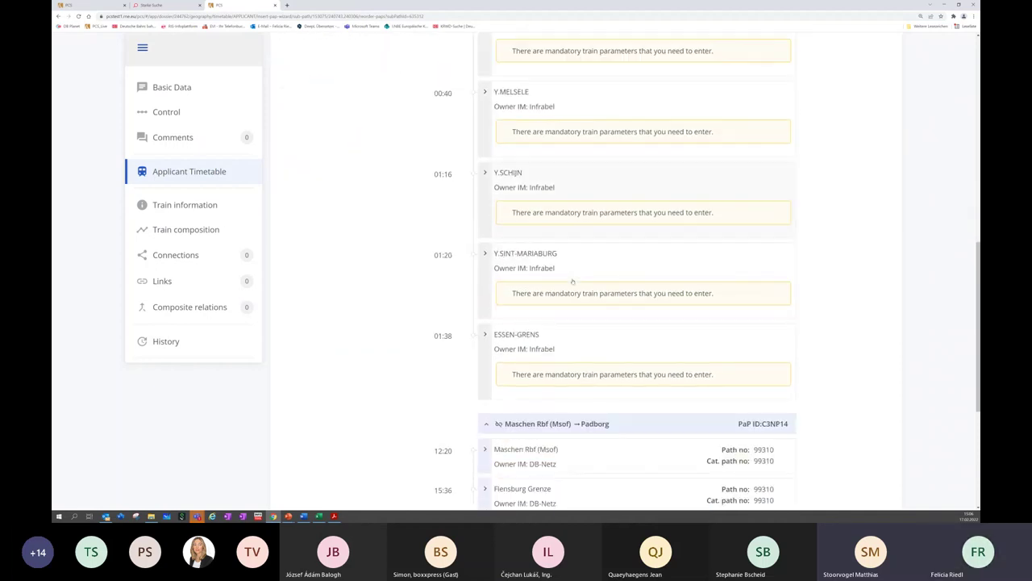
pyautogui.scroll(-3, 573, 281)
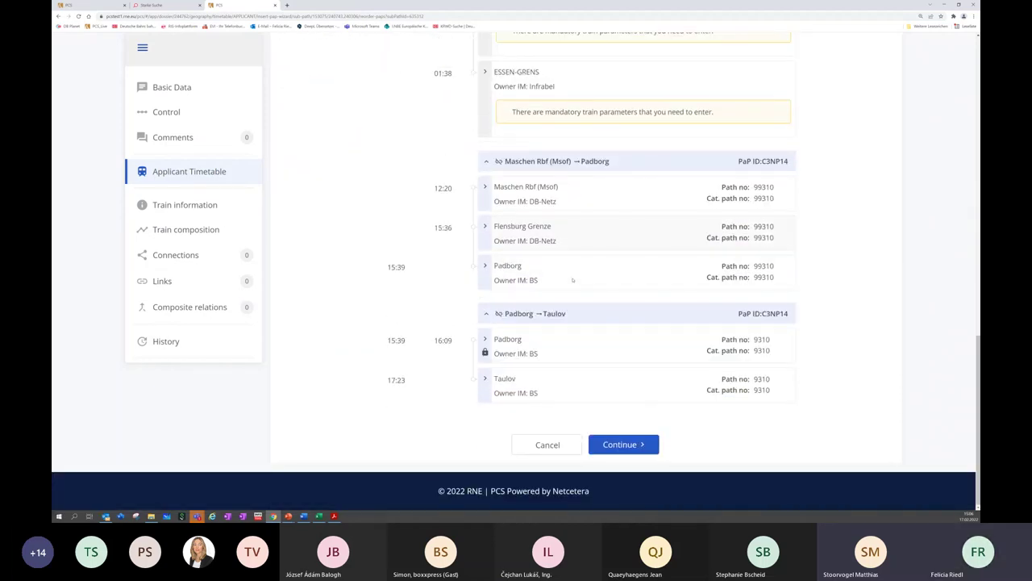
pyautogui.scroll(10, 573, 280)
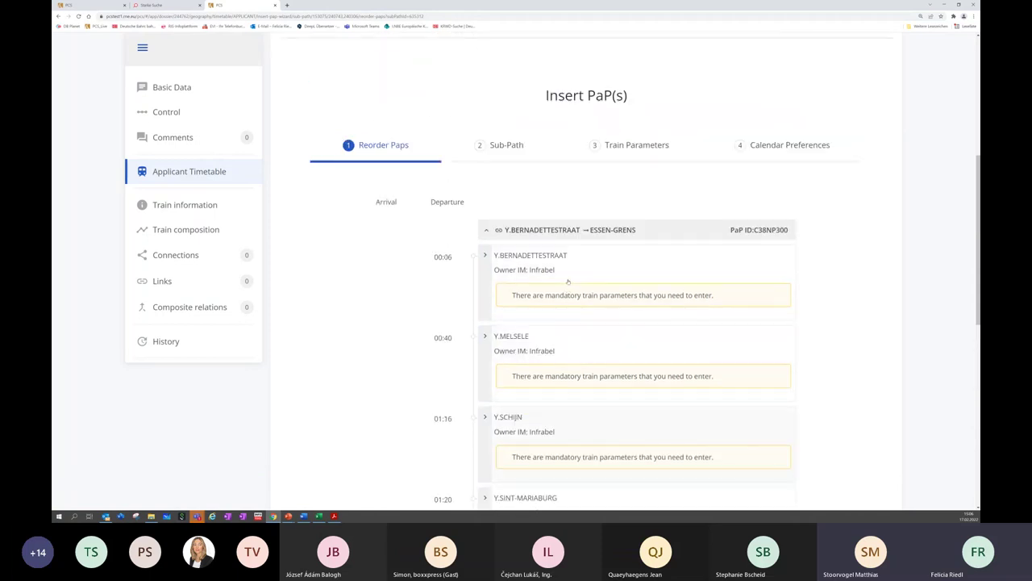
pyautogui.scroll(1, 568, 281)
pyautogui.scroll(-2, 572, 267)
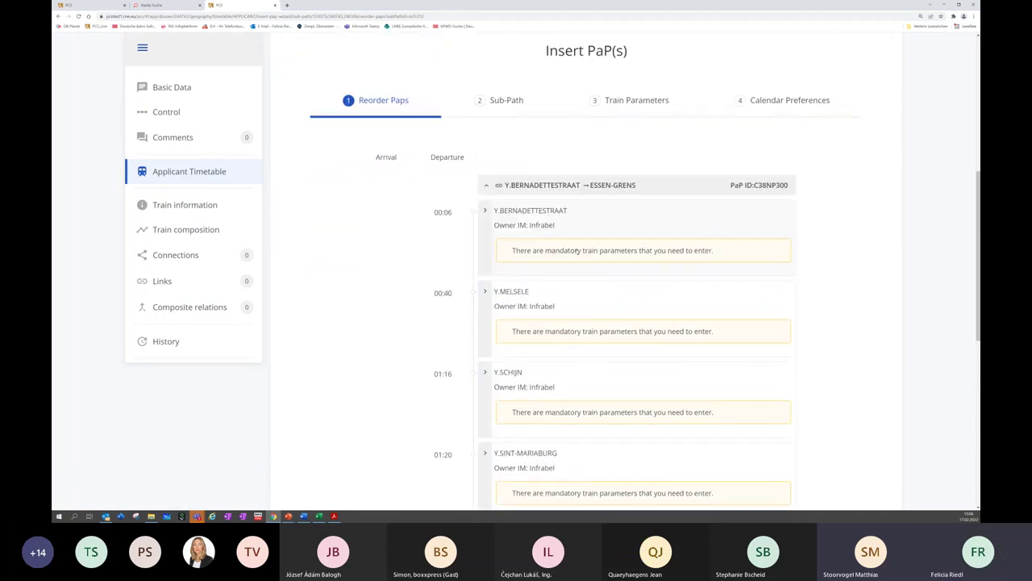
pyautogui.scroll(-5, 577, 251)
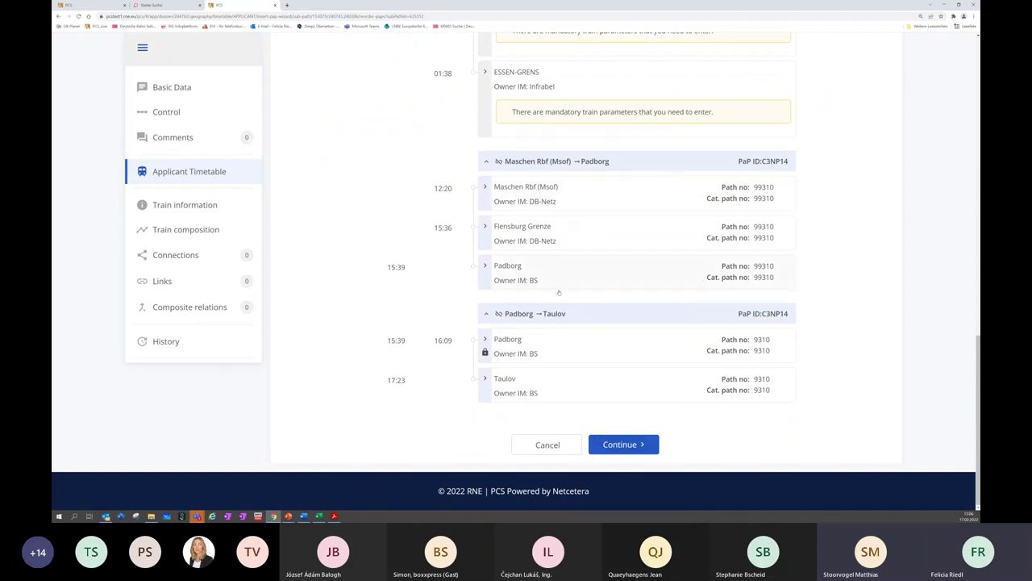
pyautogui.scroll(1, 556, 355)
pyautogui.scroll(3, 553, 357)
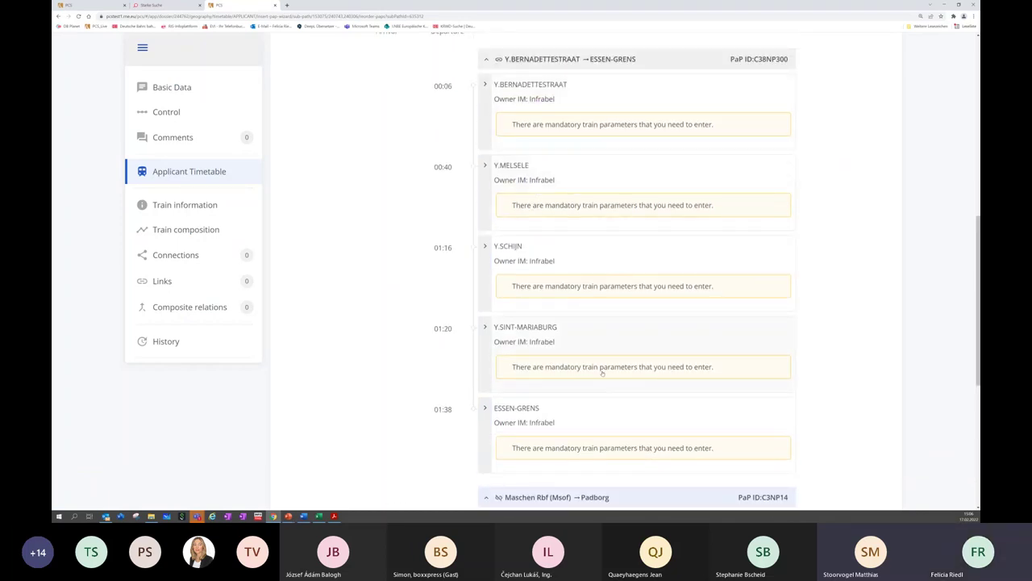
pyautogui.scroll(-4, 603, 359)
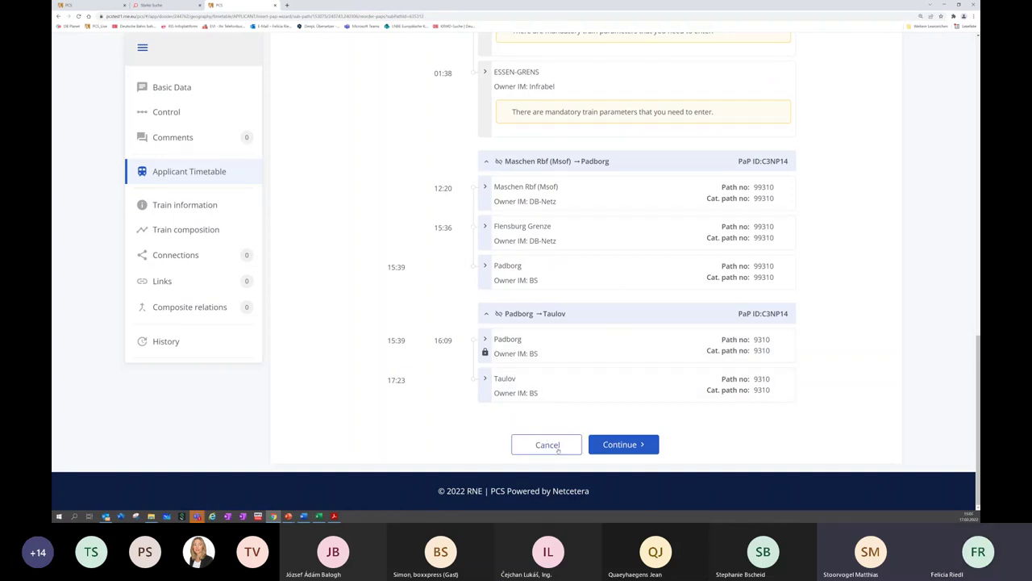
pyautogui.click(557, 447)
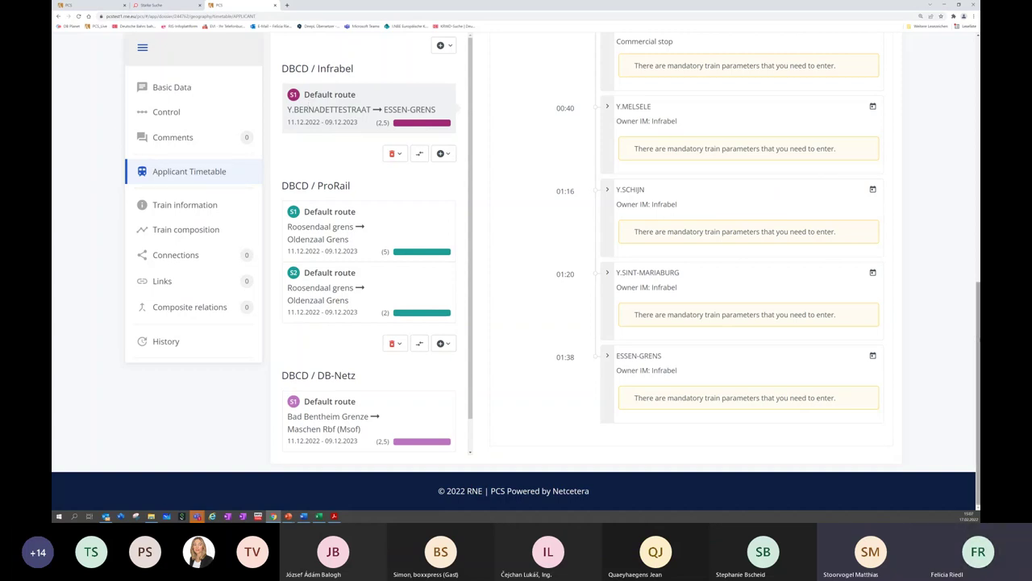
# Show the DB-Netz Bad Bentheim Grenze → Maschen Rbf (Msof) route and start Add PaP
pyautogui.scroll(1, 972, 307)
pyautogui.scroll(3, 972, 307)
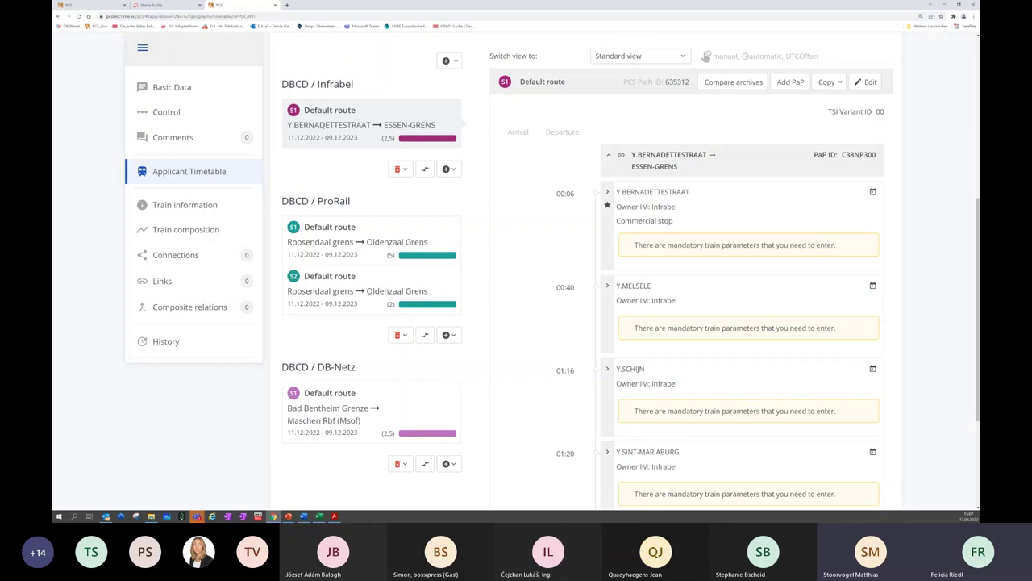
pyautogui.click(338, 418)
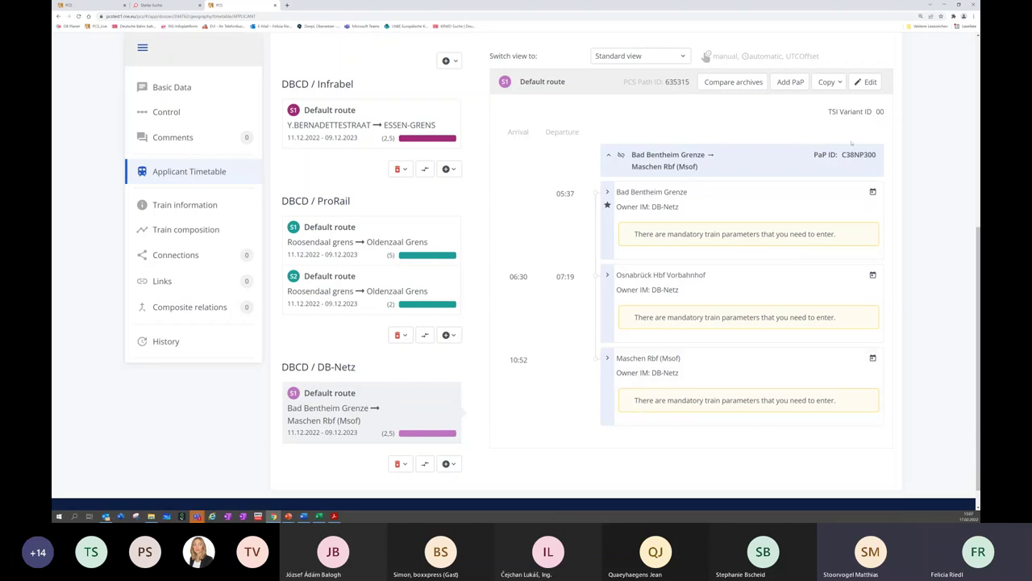
pyautogui.click(790, 82)
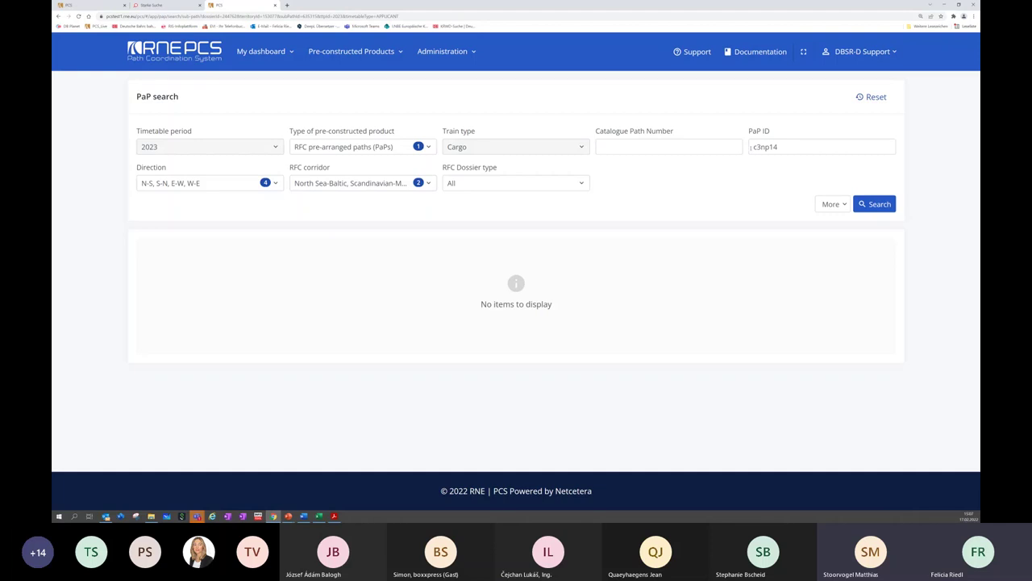
# Search C3NP14 and add the Maschen Rbf (Msof) → Padborg and Padborg → Taulov PaPs
pyautogui.click(873, 204)
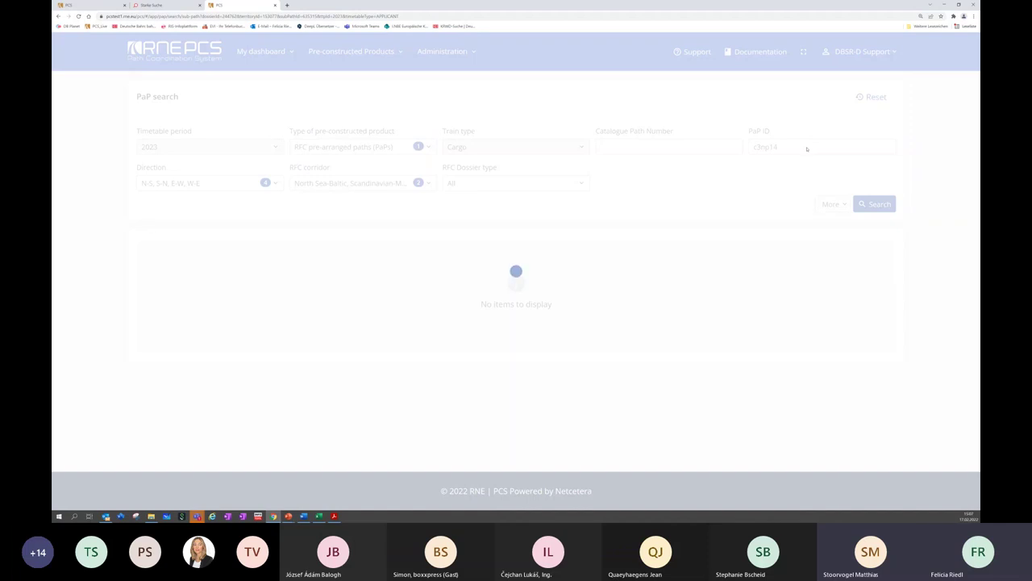
pyautogui.scroll(-2, 493, 414)
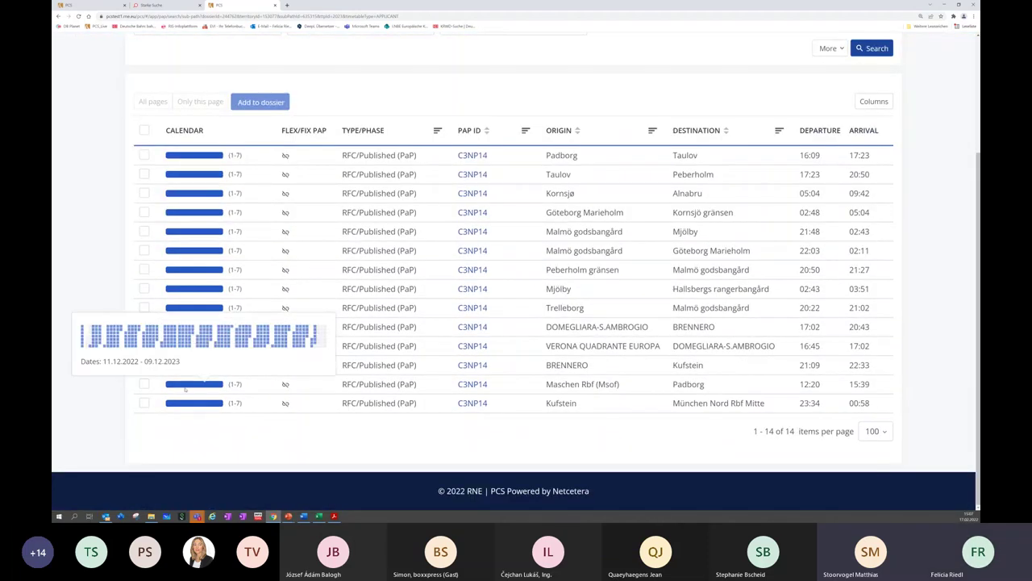
pyautogui.click(143, 385)
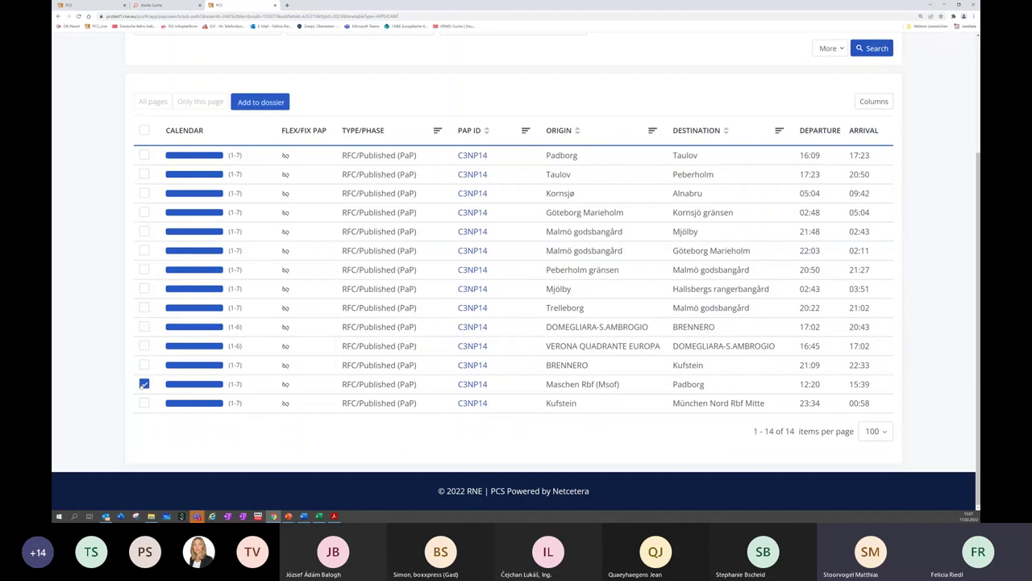
pyautogui.click(144, 155)
pyautogui.click(258, 104)
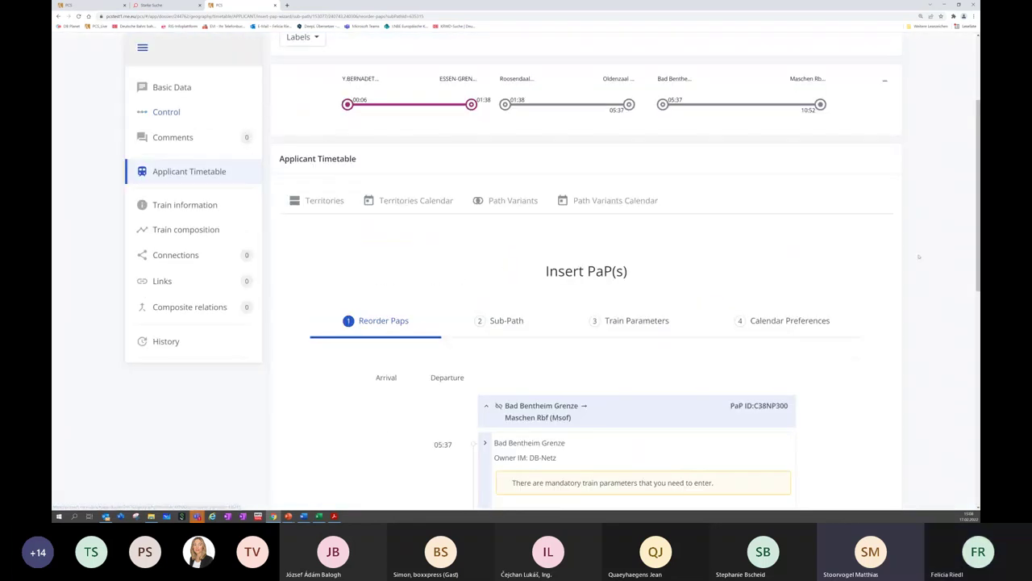
# Accept the order: DB-Netz route first, then the two C3NP14 PaPs
pyautogui.scroll(-1, 327, 145)
pyautogui.scroll(-3, 630, 275)
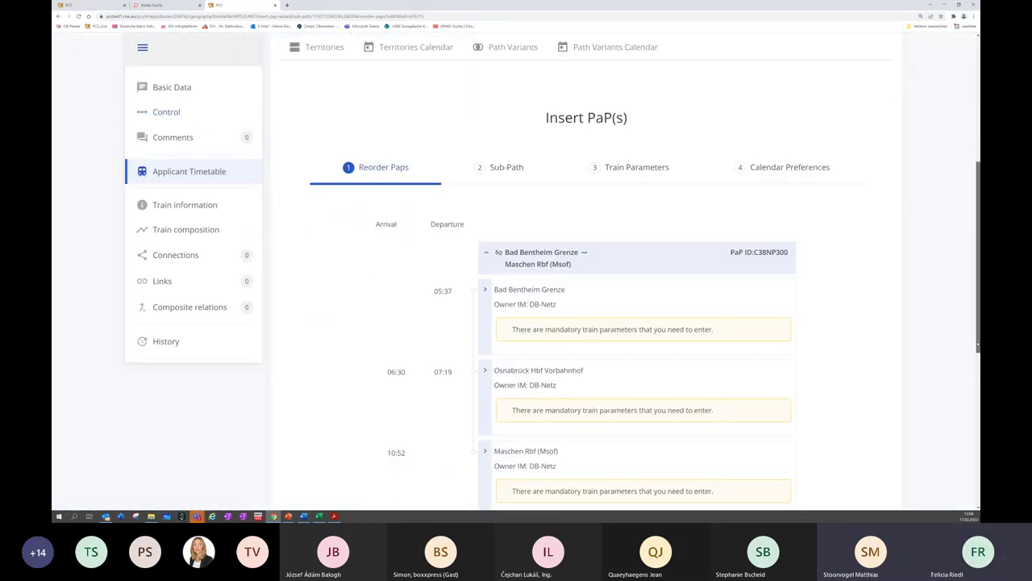
pyautogui.scroll(-1, 631, 274)
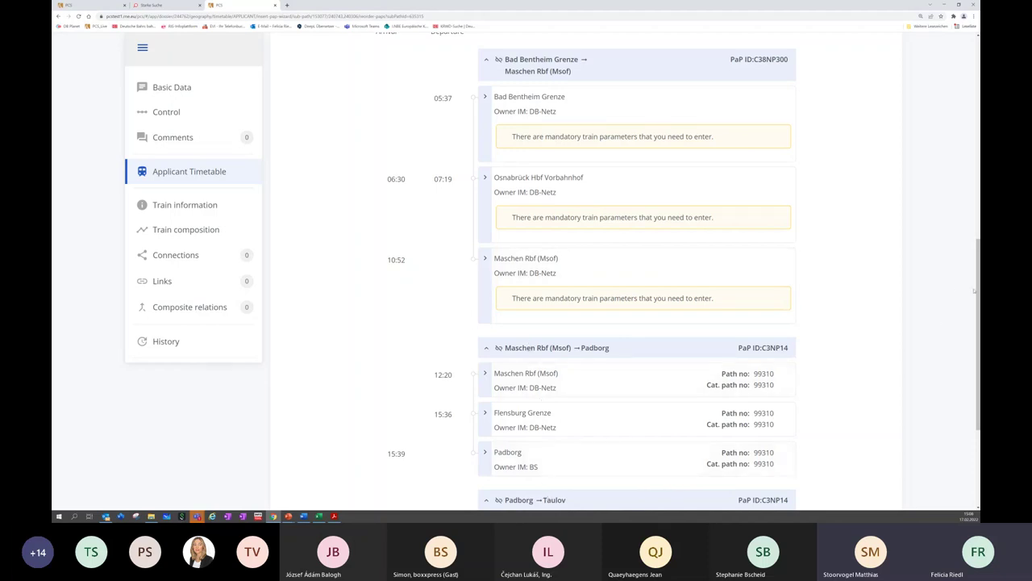
pyautogui.scroll(-3, 974, 290)
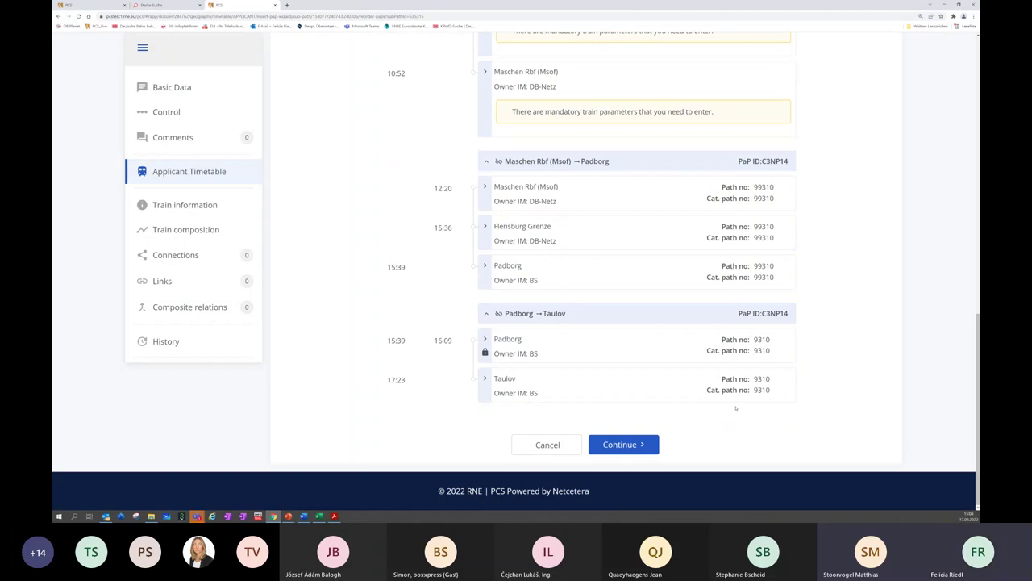
pyautogui.click(623, 445)
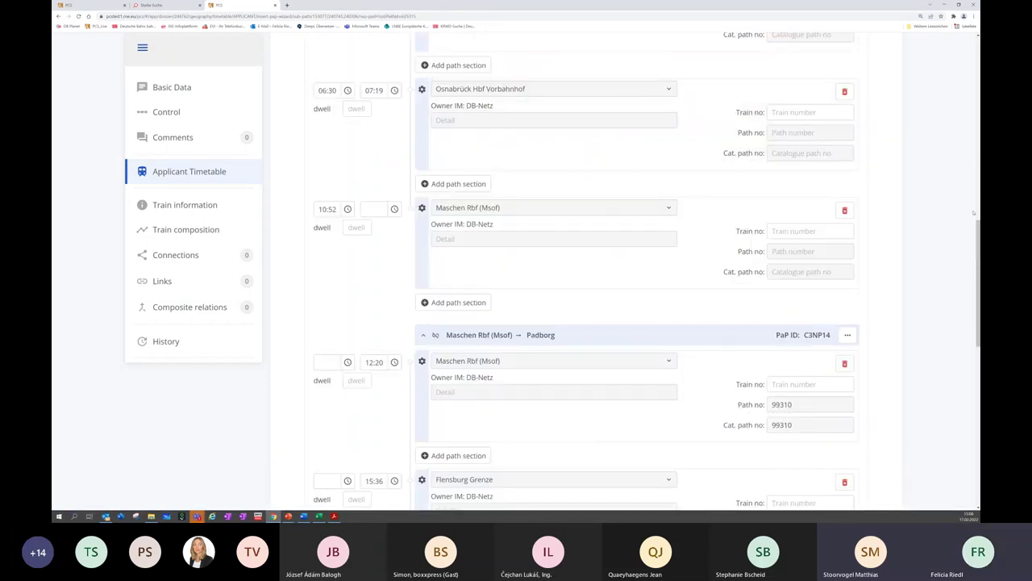
# Accept the proposed sub-path and train parameters unchanged
pyautogui.moveTo(974, 212); pyautogui.dragTo(975, 84)
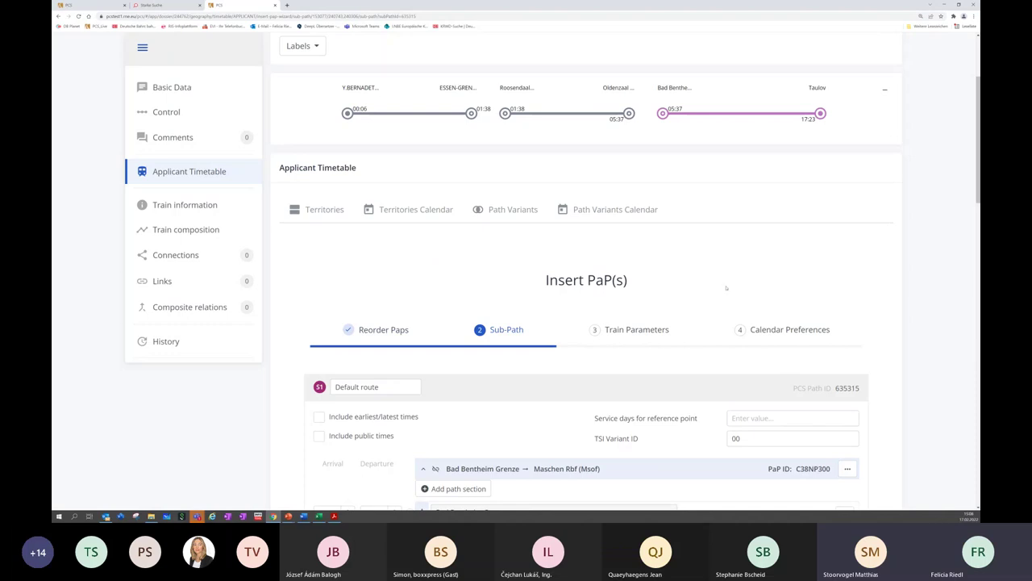
pyautogui.scroll(-10, 788, 287)
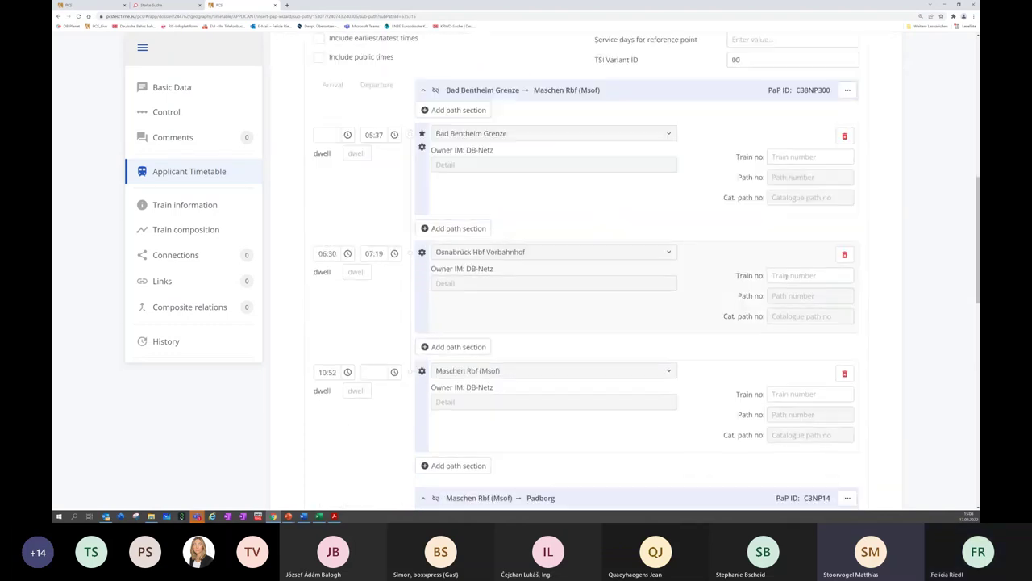
pyautogui.scroll(-8, 787, 279)
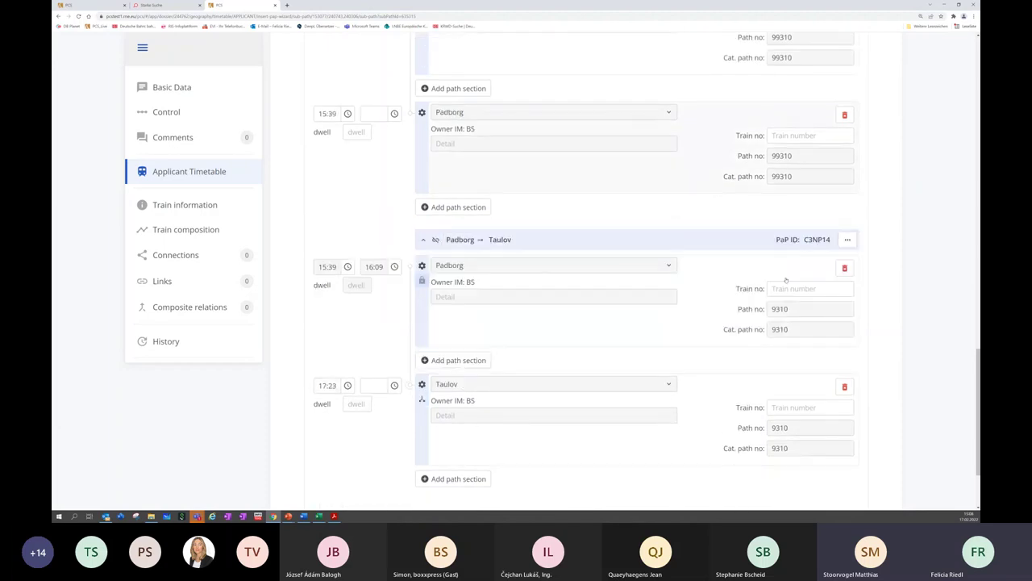
pyautogui.scroll(-2, 785, 294)
pyautogui.click(670, 422)
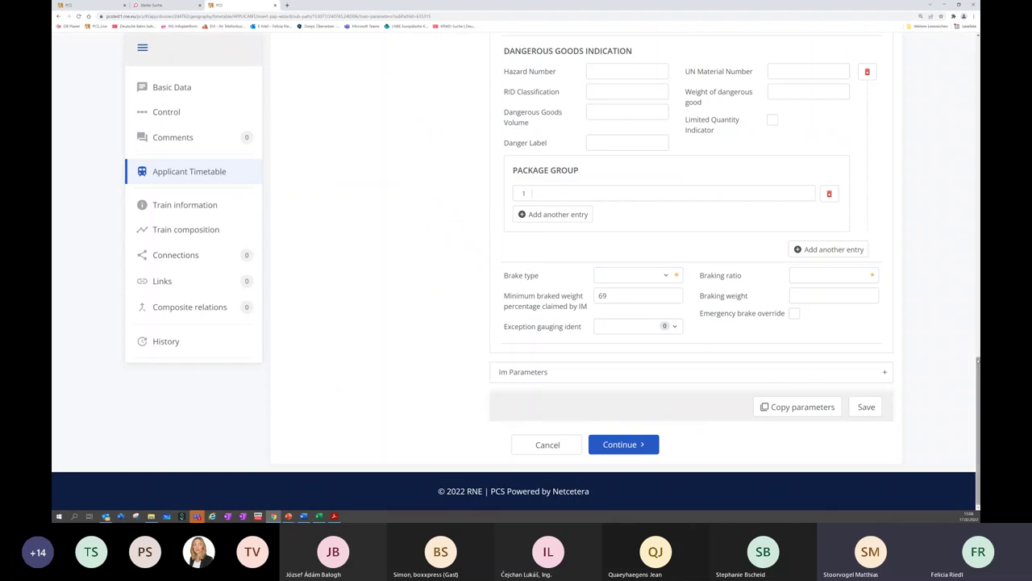
pyautogui.click(628, 448)
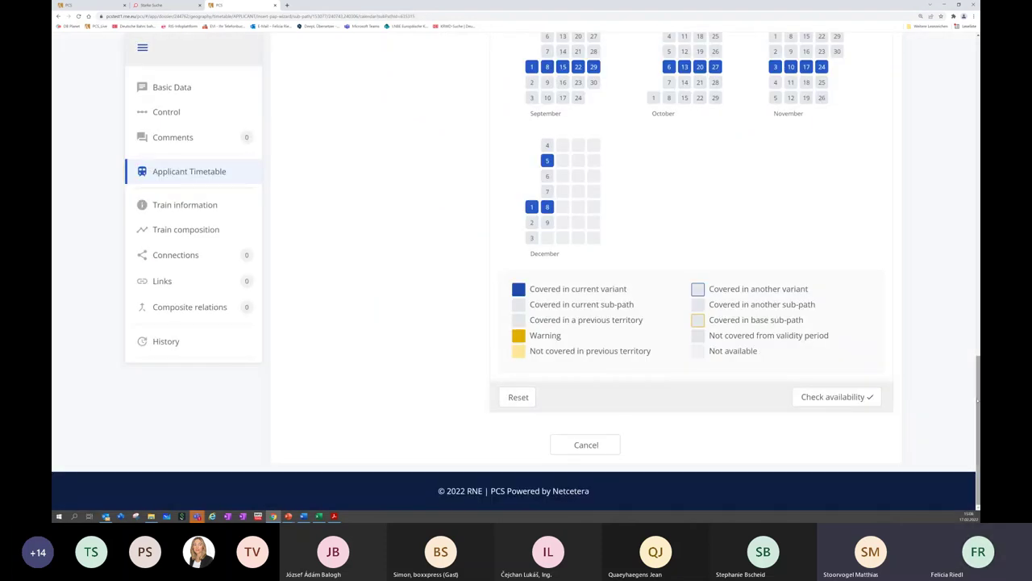
# Check calendar availability and preview the route extended from Bad Bentheim Grenze to Taulov
pyautogui.moveTo(977, 397); pyautogui.dragTo(977, 335)
pyautogui.scroll(-1, 693, 306)
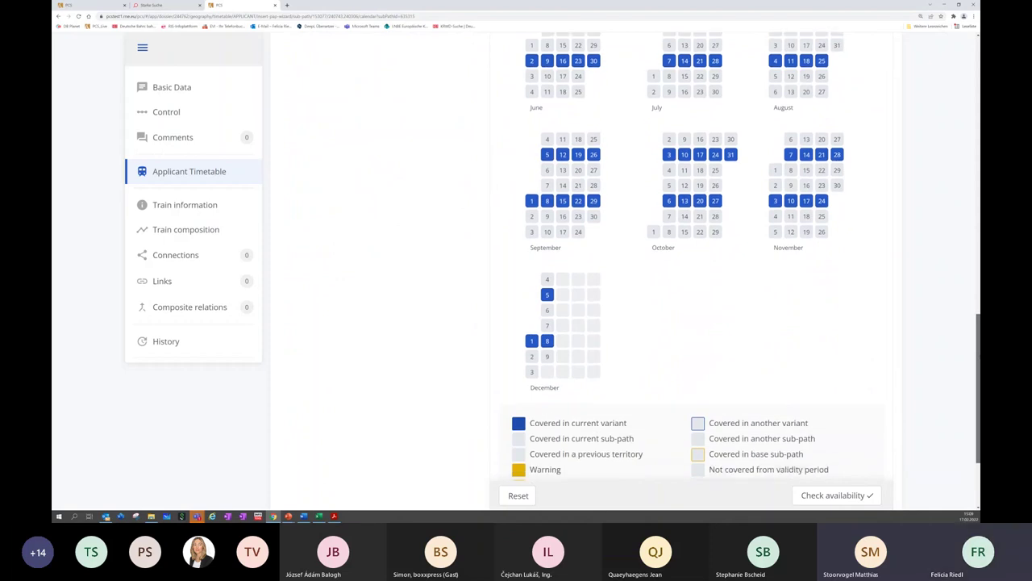
pyautogui.click(836, 484)
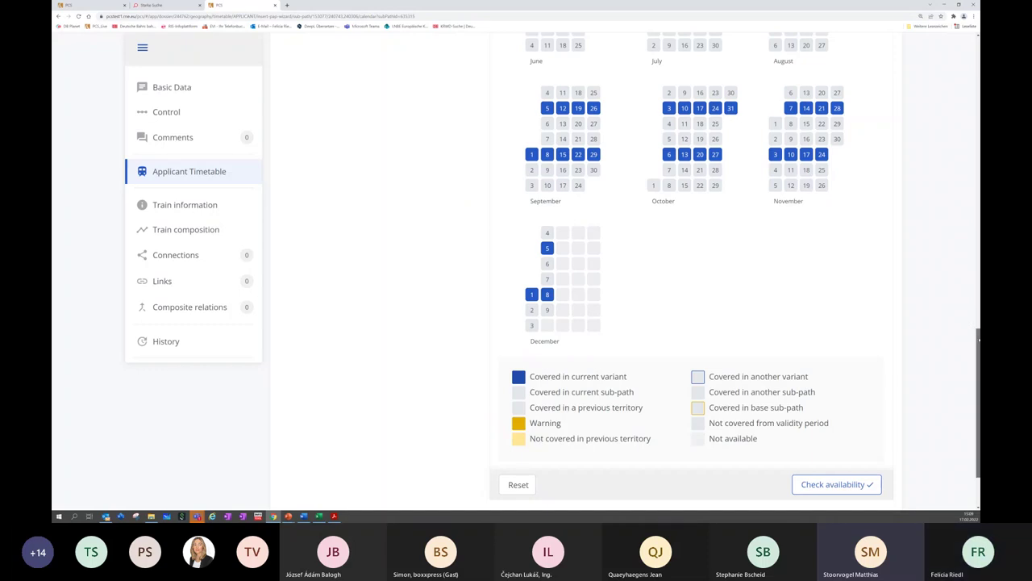
pyautogui.scroll(-2, 654, 421)
pyautogui.click(638, 439)
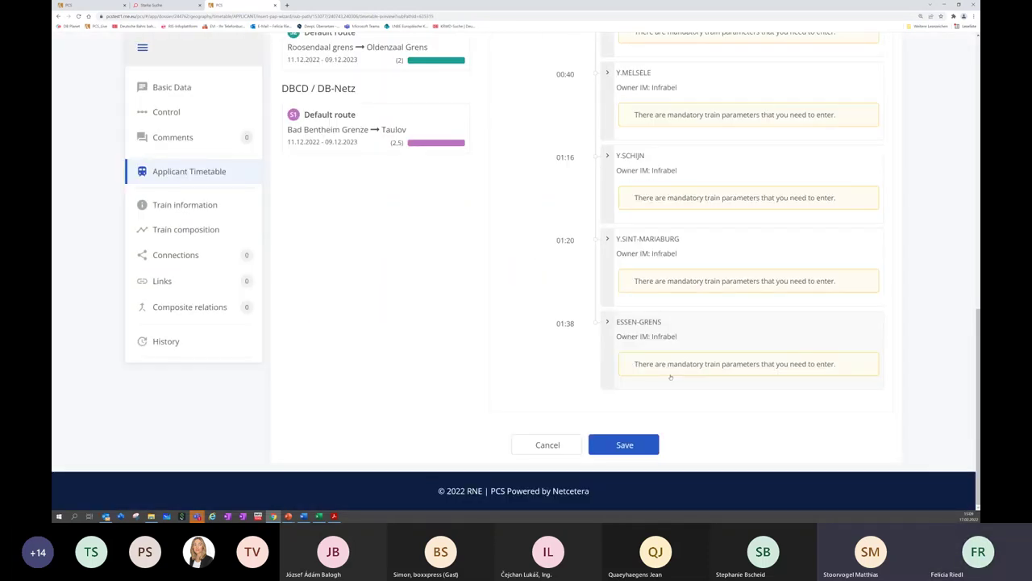
# Try saving the inserted PaPs, then dismiss the invalid loco type error
pyautogui.click(653, 441)
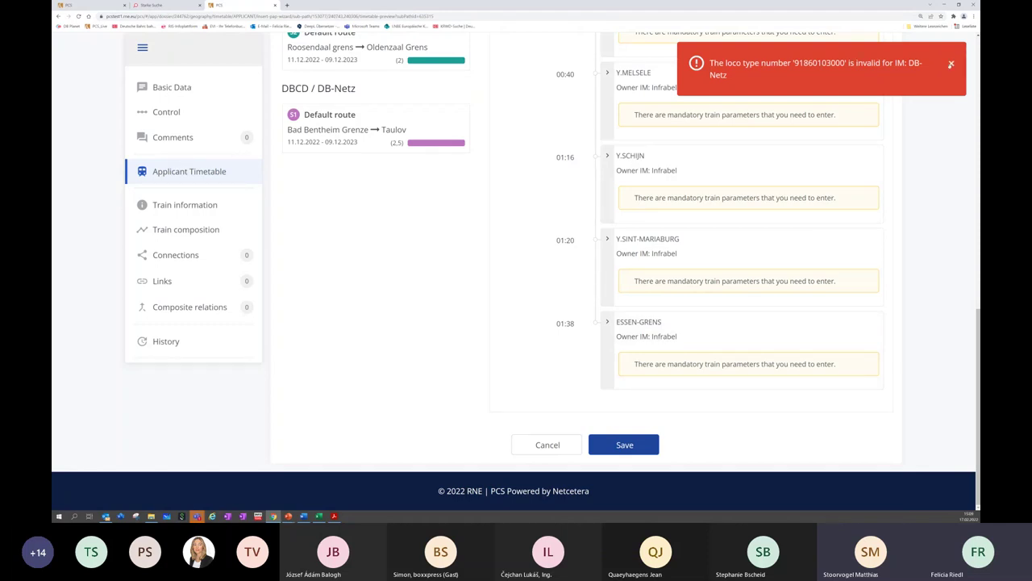
pyautogui.click(951, 64)
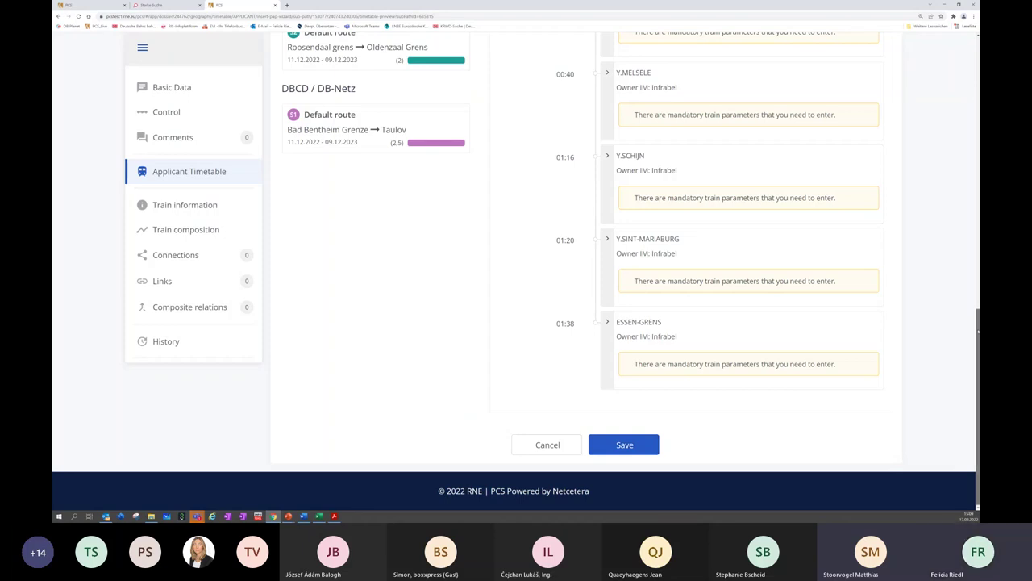
pyautogui.moveTo(977, 330); pyautogui.dragTo(971, 216)
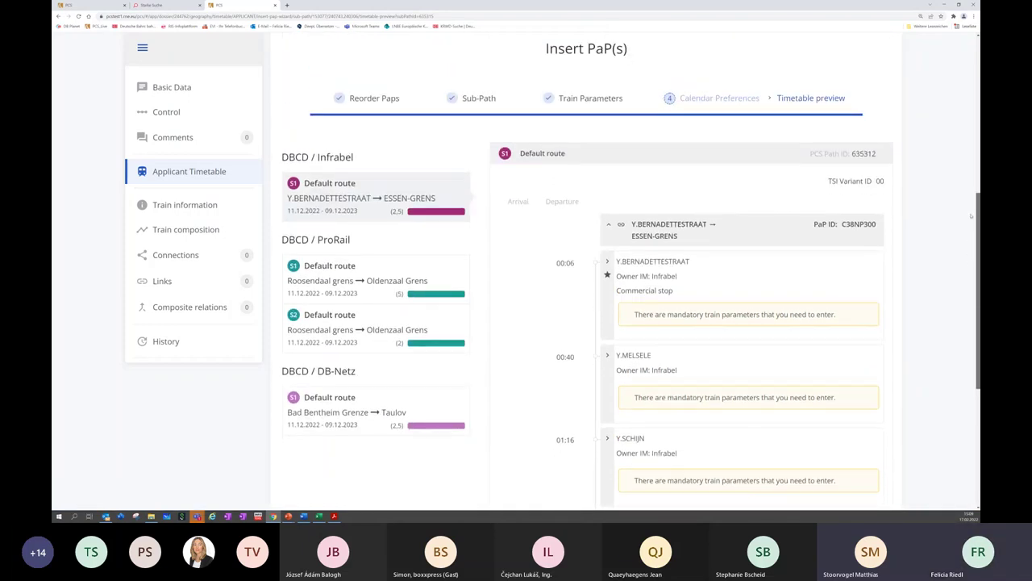
# Show the DB-Netz Default route's timetable preview with its locations up to Maschen Rbf (Msof)
pyautogui.scroll(-3, 971, 216)
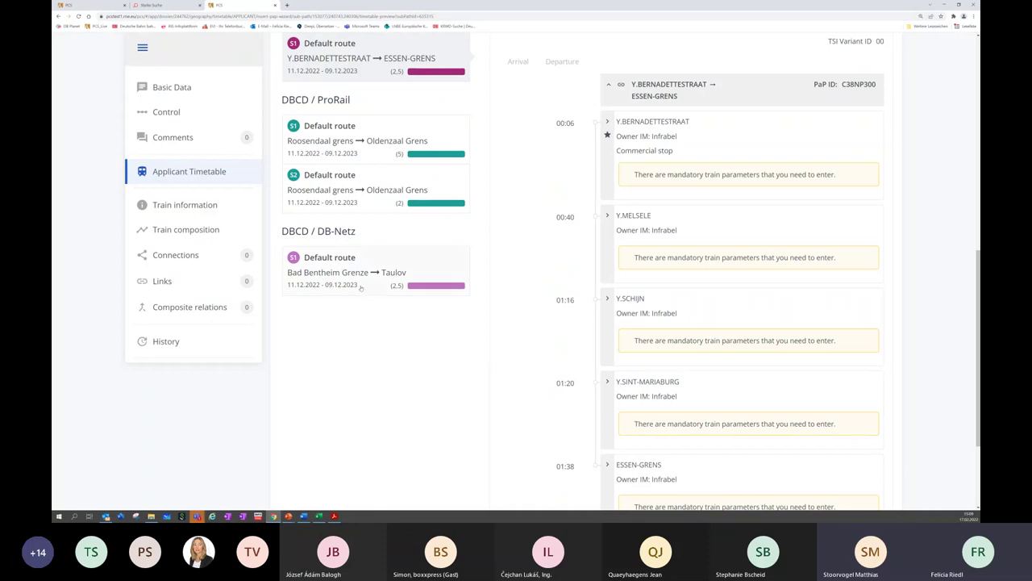
pyautogui.click(360, 262)
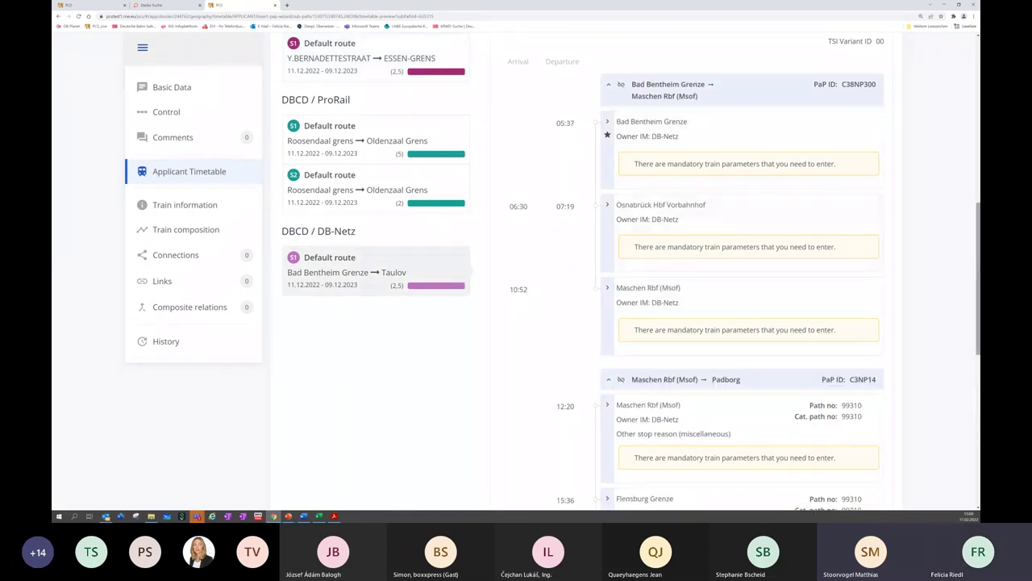
pyautogui.scroll(2, 814, 205)
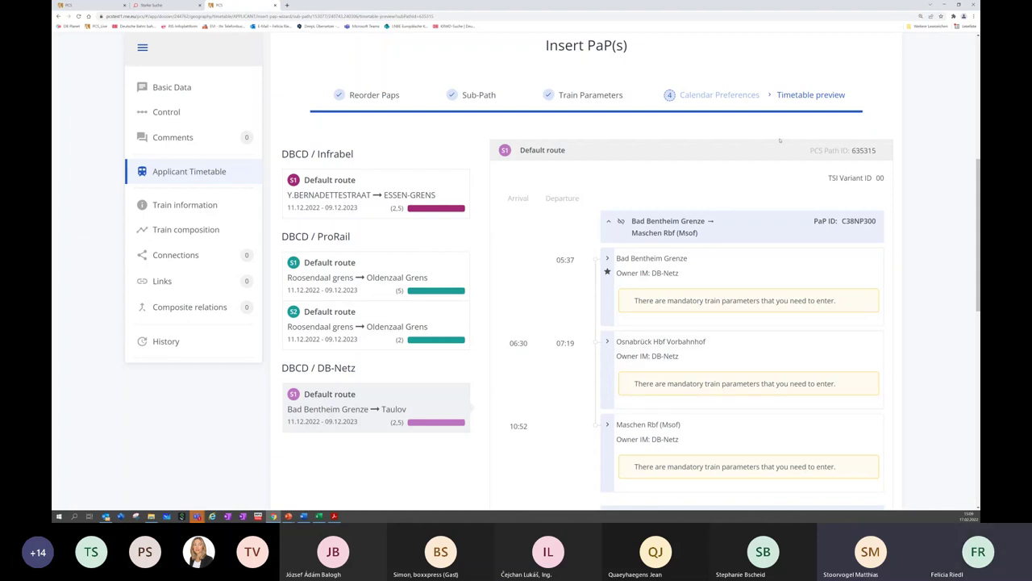
# Review DB-Netz train parameters for Maschen Rbf and both Padborg C3NP14 sections (loco type 0103)
pyautogui.click(590, 94)
pyautogui.scroll(-3, 685, 283)
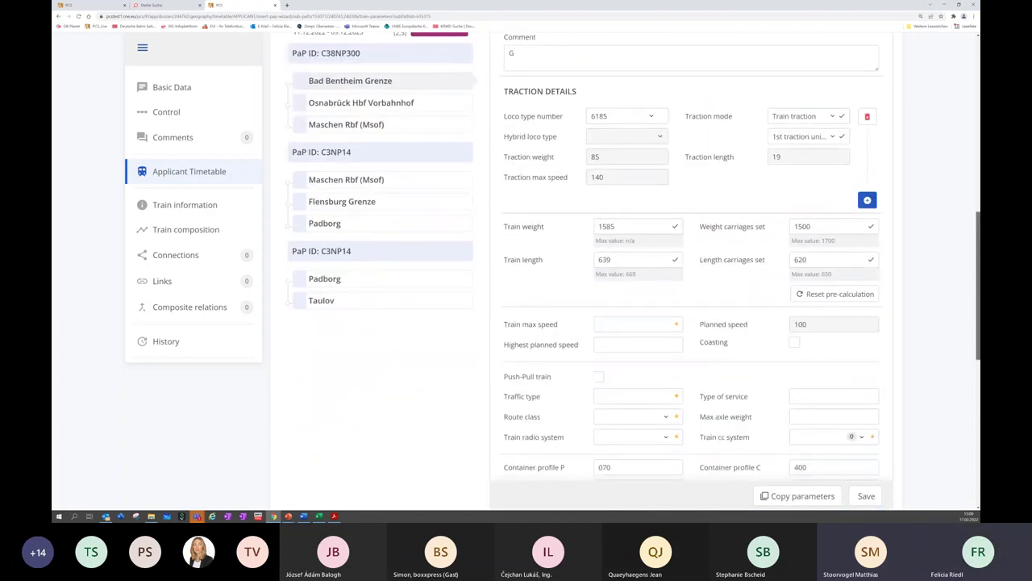
pyautogui.scroll(1, 586, 207)
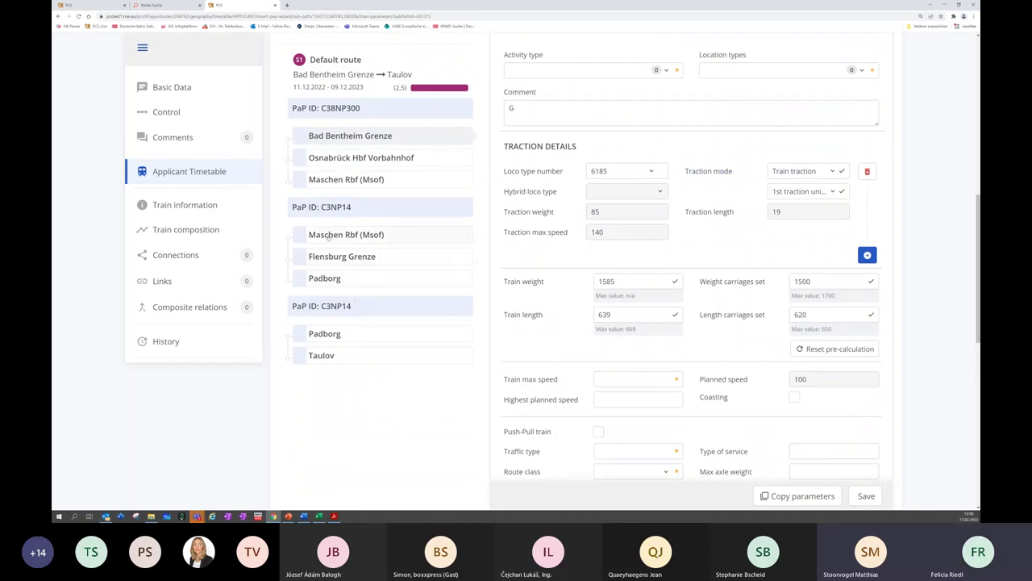
pyautogui.click(345, 234)
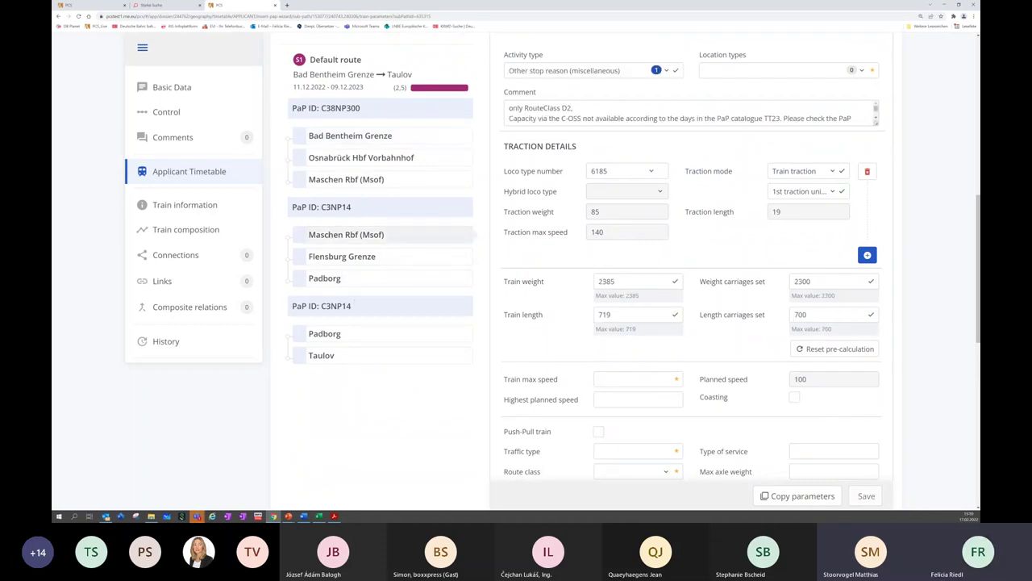
pyautogui.click(345, 280)
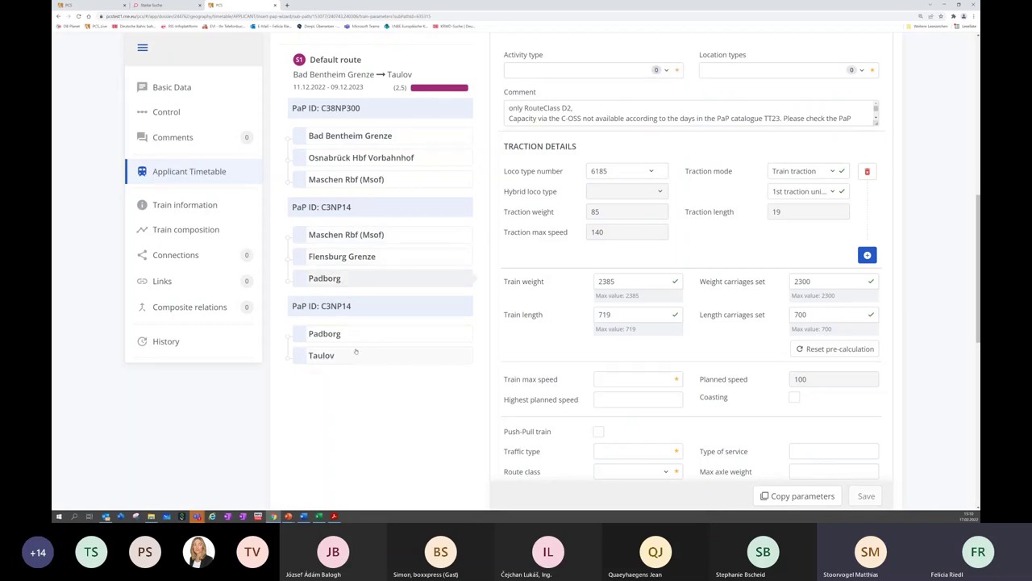
pyautogui.click(352, 335)
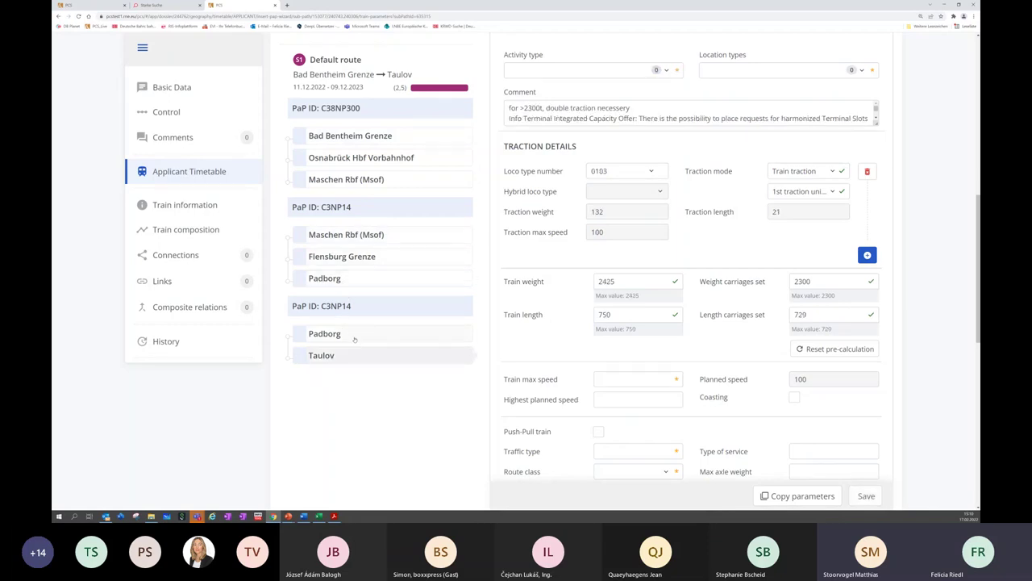
pyautogui.click(615, 171)
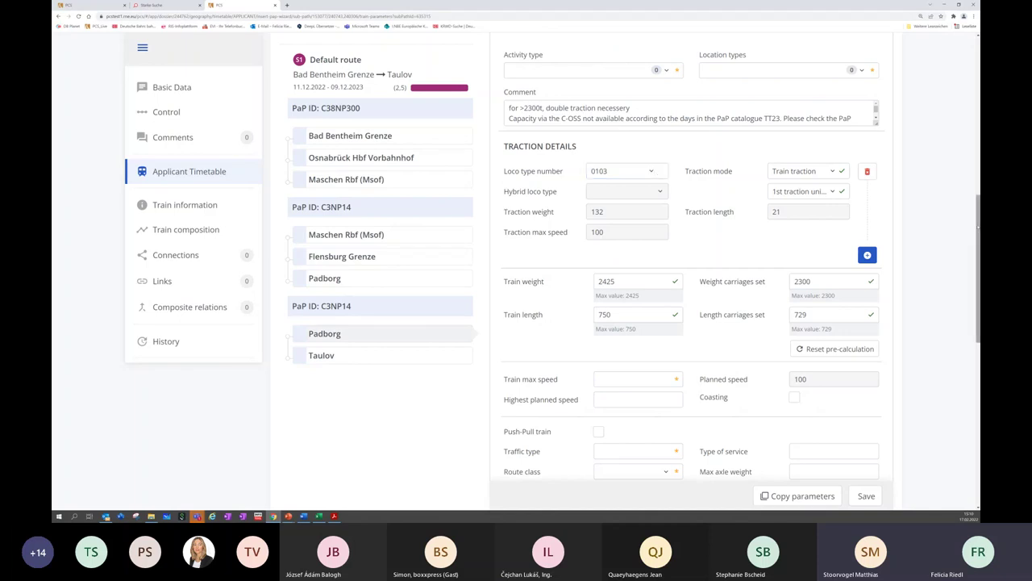
# Save the train parameters and continue through calendar preferences to the timetable preview
pyautogui.scroll(-10, 866, 387)
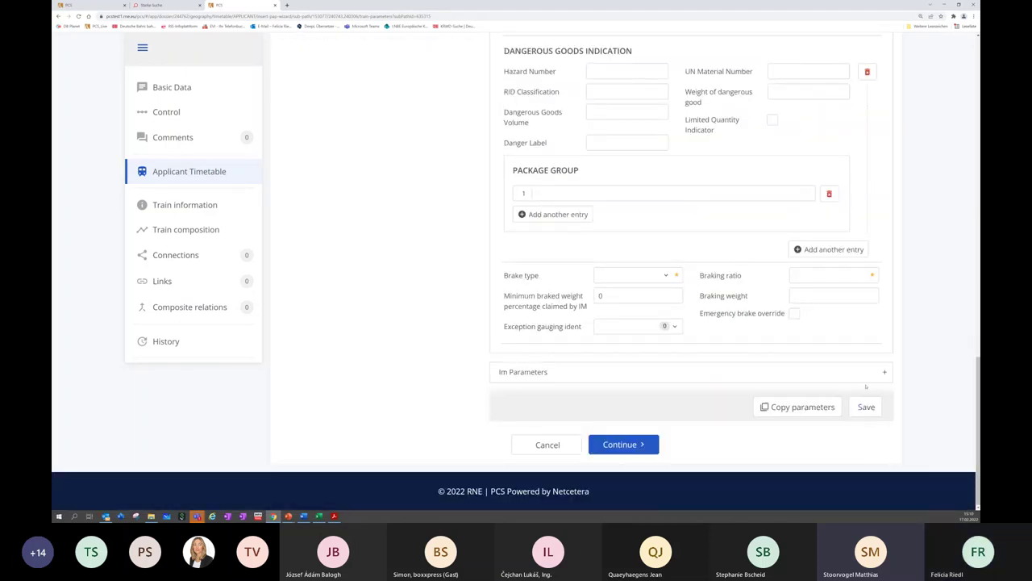
pyautogui.click(866, 406)
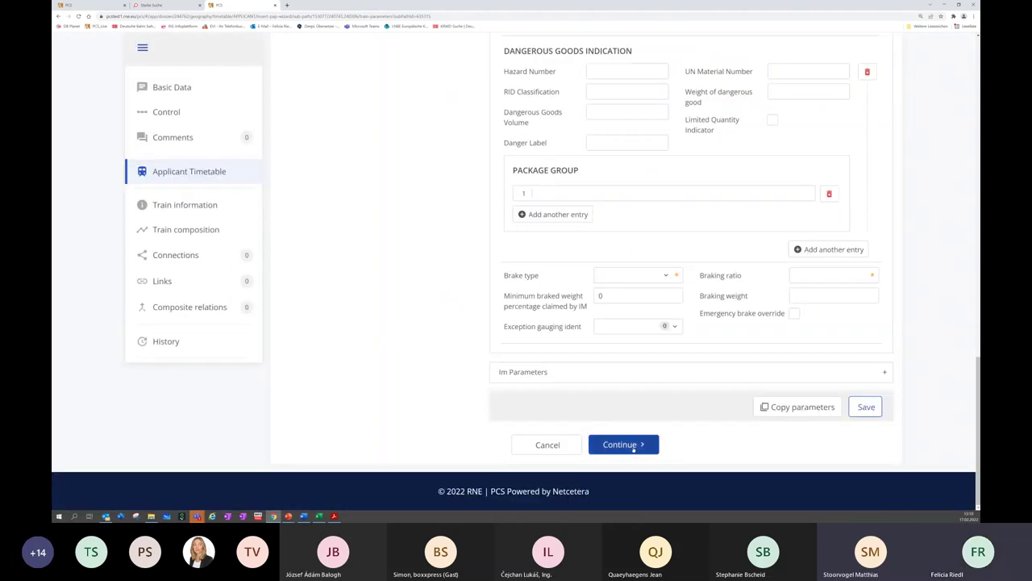
pyautogui.click(634, 445)
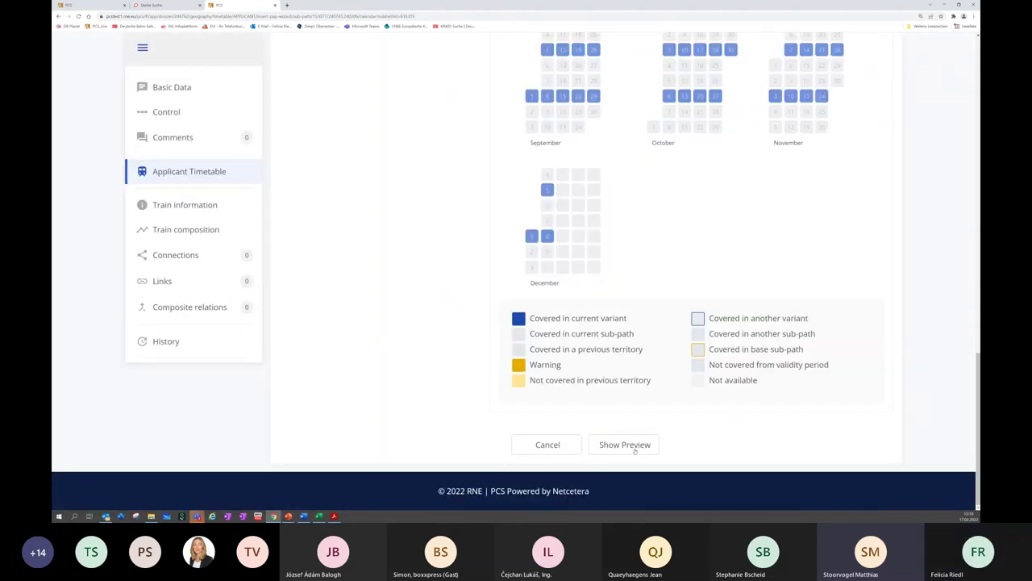
pyautogui.click(625, 444)
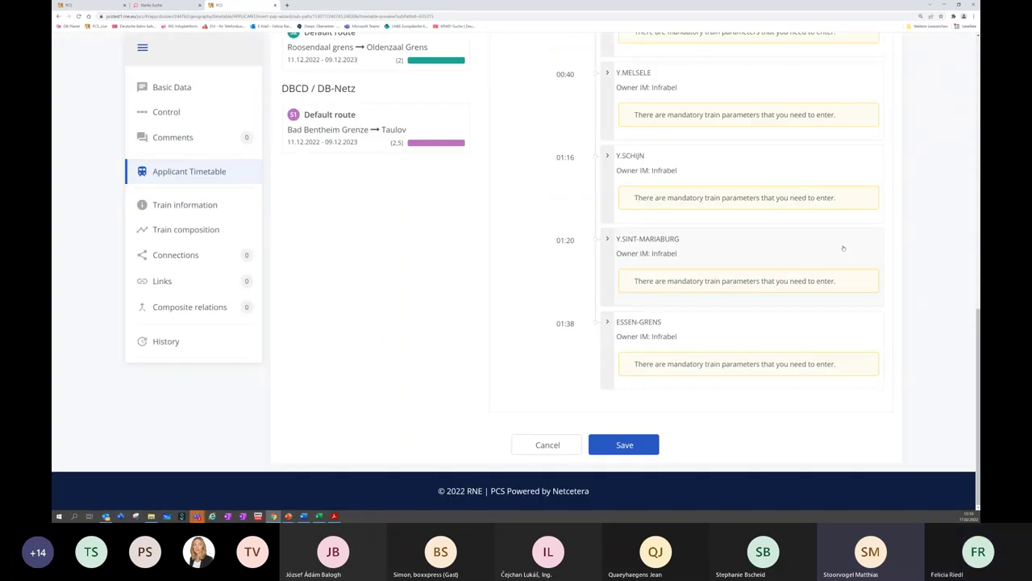
# Attempt to save the path variant, then dismiss the invalid loco type error
pyautogui.moveTo(976, 316); pyautogui.dragTo(971, 366)
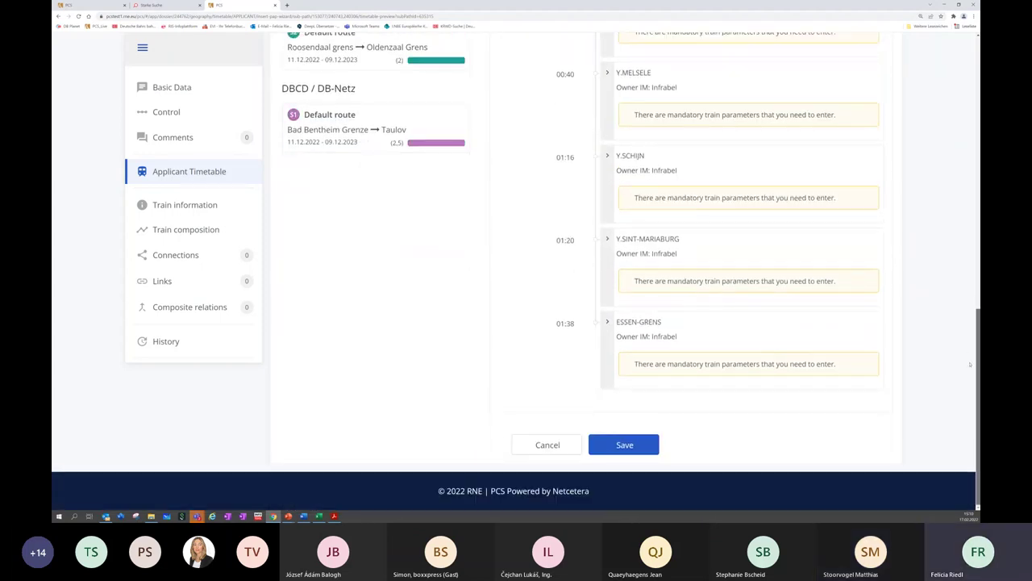
pyautogui.click(611, 445)
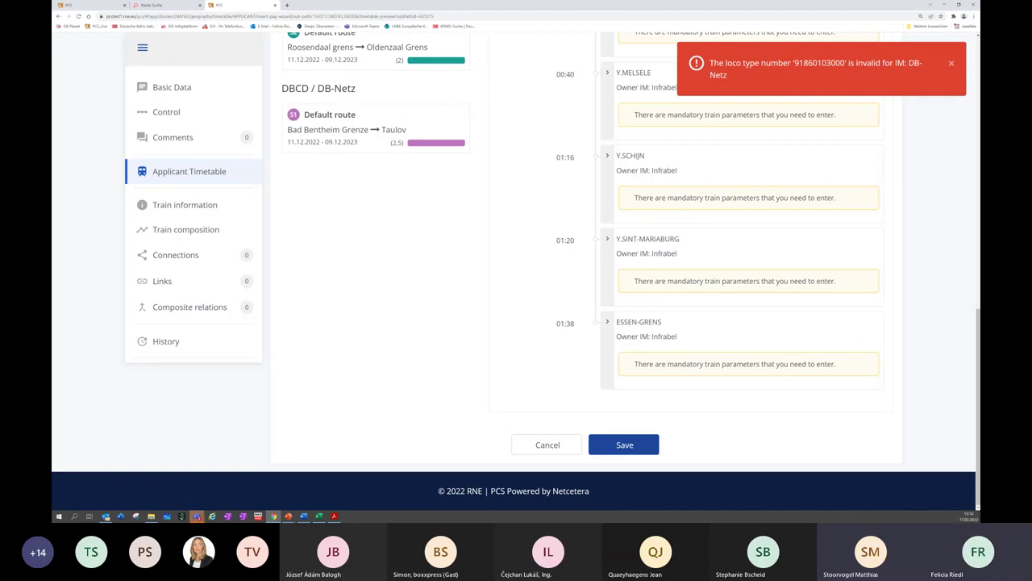
pyautogui.click(951, 63)
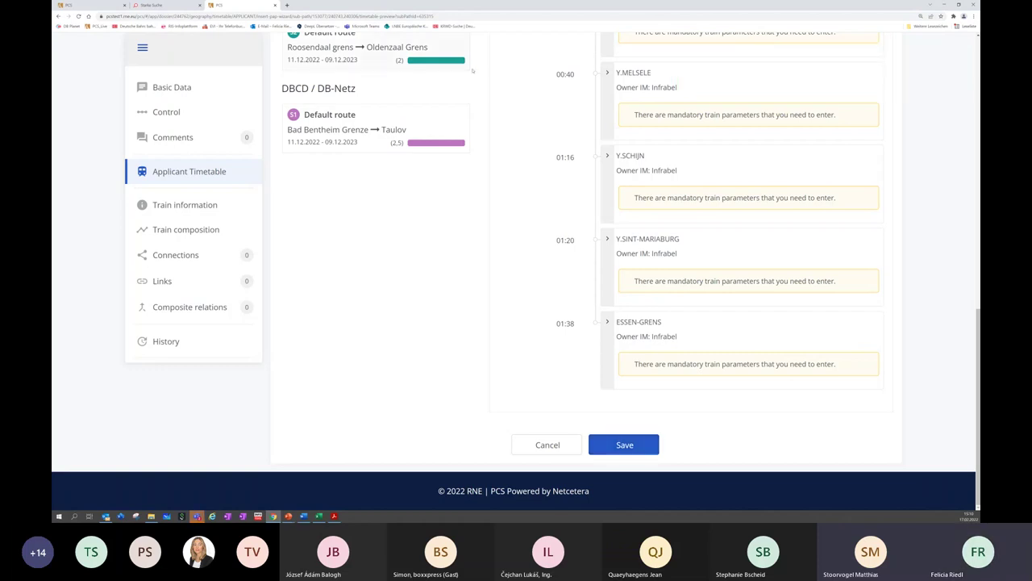
pyautogui.scroll(5, 712, 235)
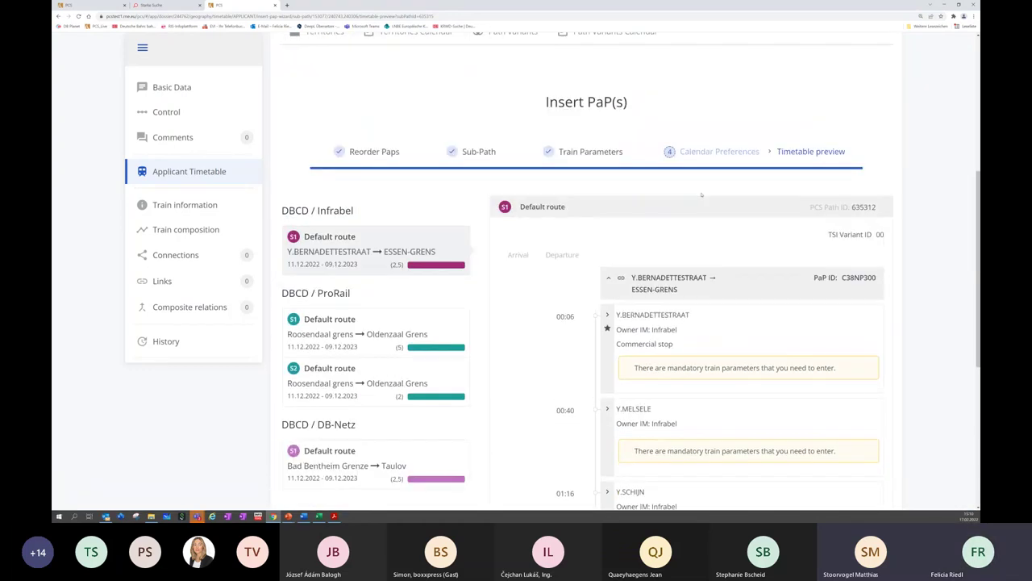
# Return to train parameters and check the Maschen Rbf, Bad Bentheim Grenze and Osnabrück Hbf Vorbahnhof sections
pyautogui.click(577, 154)
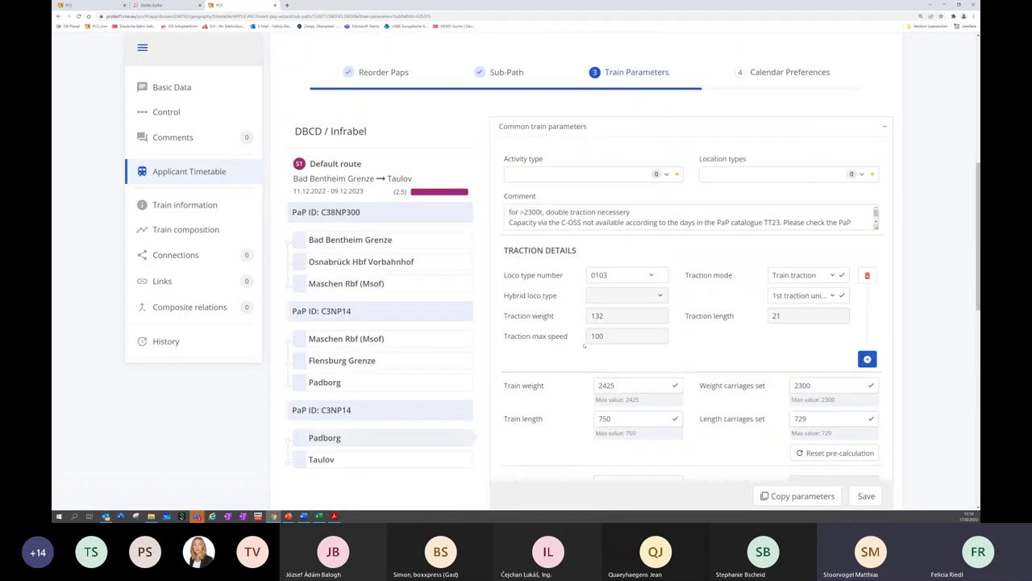
pyautogui.scroll(-3, 595, 314)
pyautogui.scroll(-1, 595, 314)
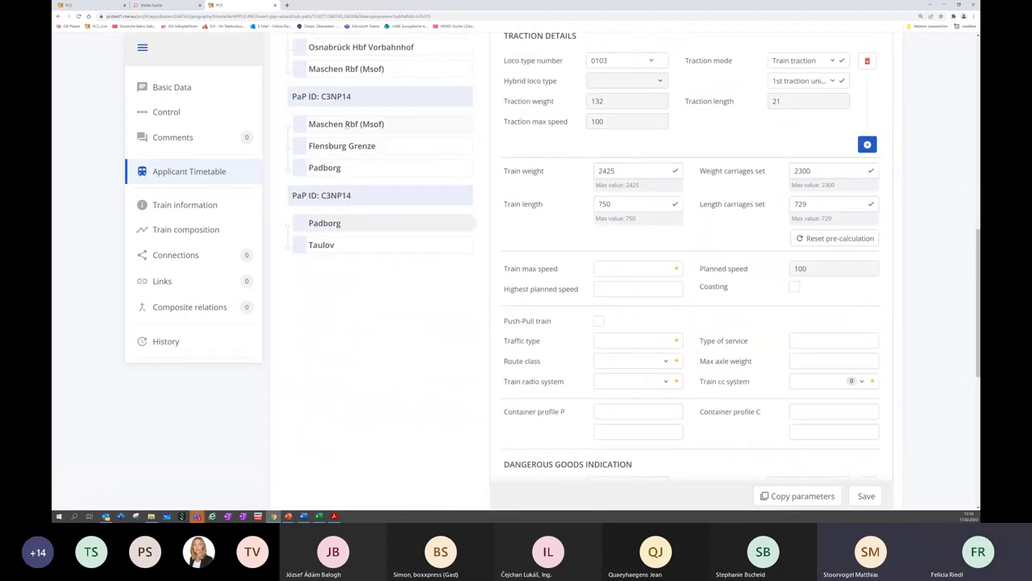
pyautogui.click(347, 124)
pyautogui.scroll(2, 426, 145)
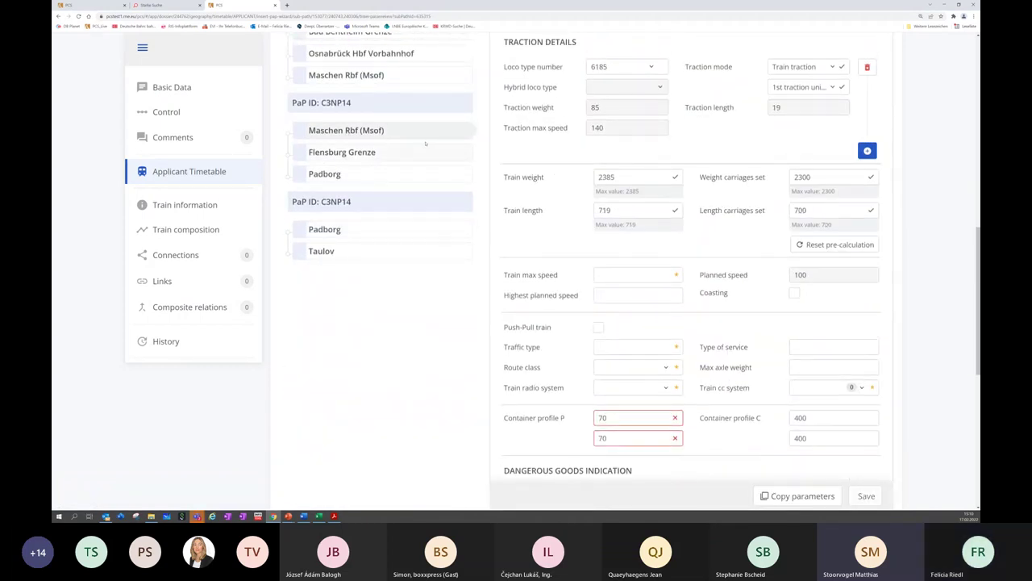
pyautogui.click(368, 153)
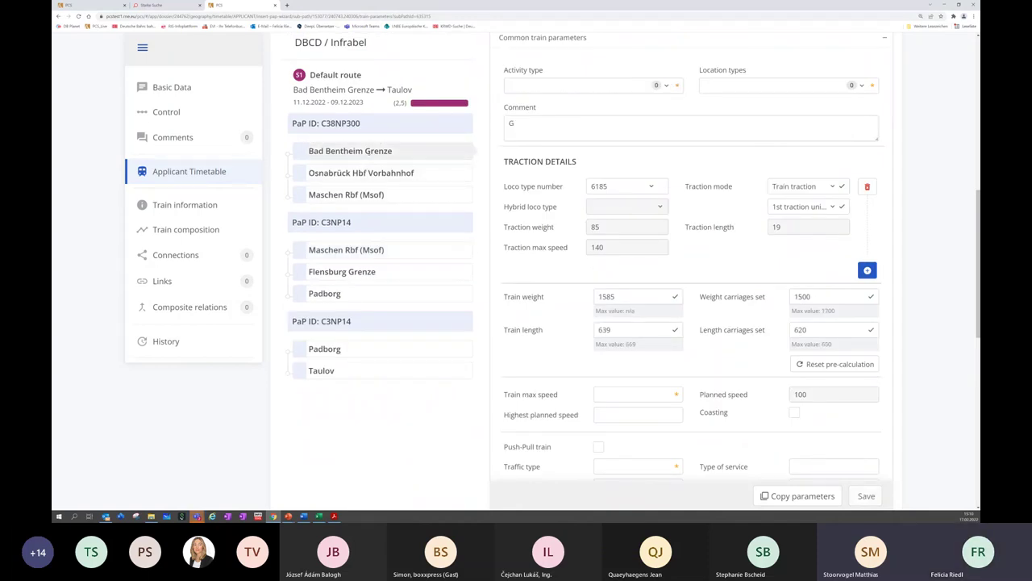
pyautogui.click(370, 176)
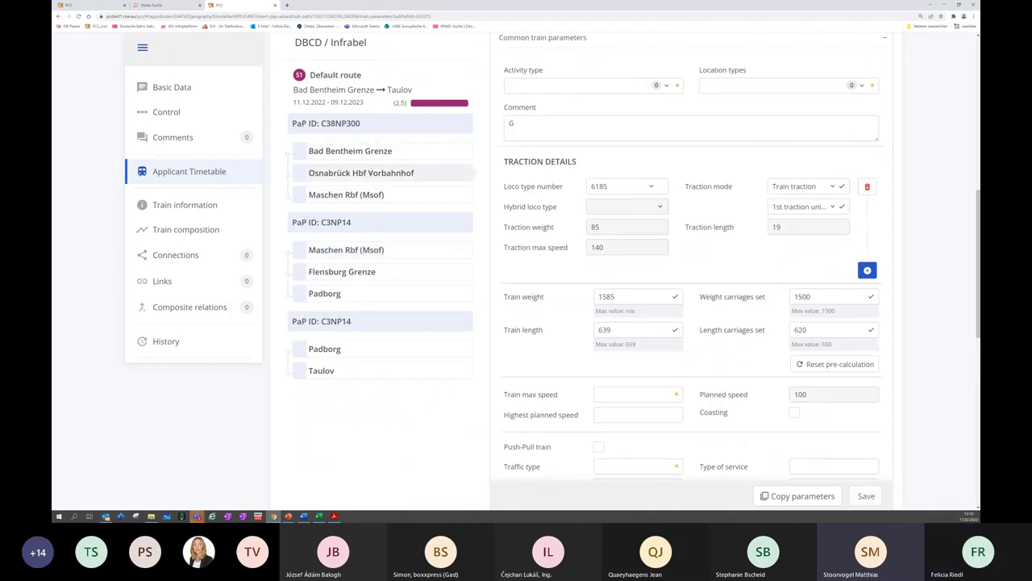
pyautogui.click(437, 157)
# Set Bad Bentheim Grenze's loco type number to 6185, save it, and bring up the copy options
pyautogui.click(601, 186)
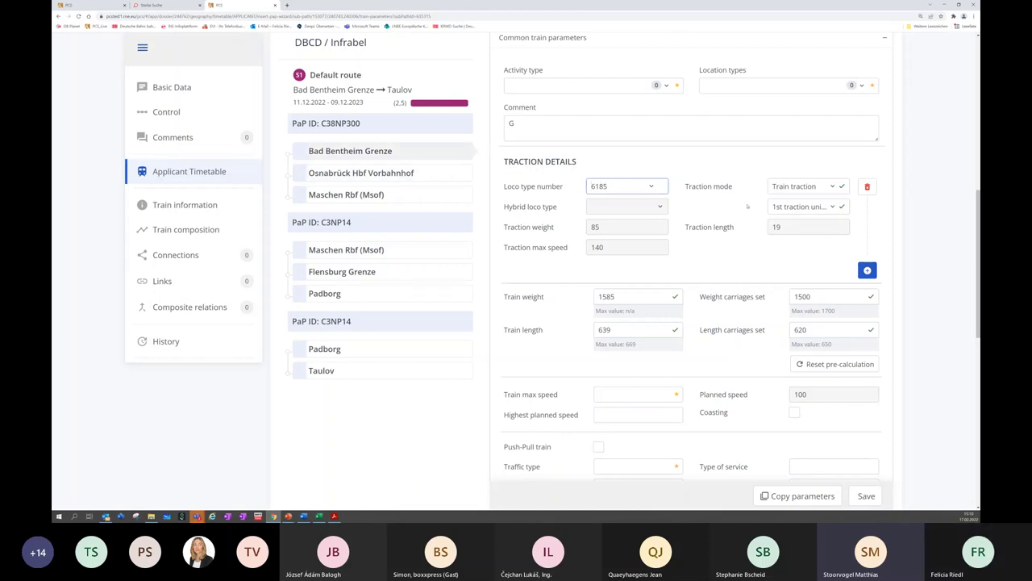
pyautogui.write('80 6')
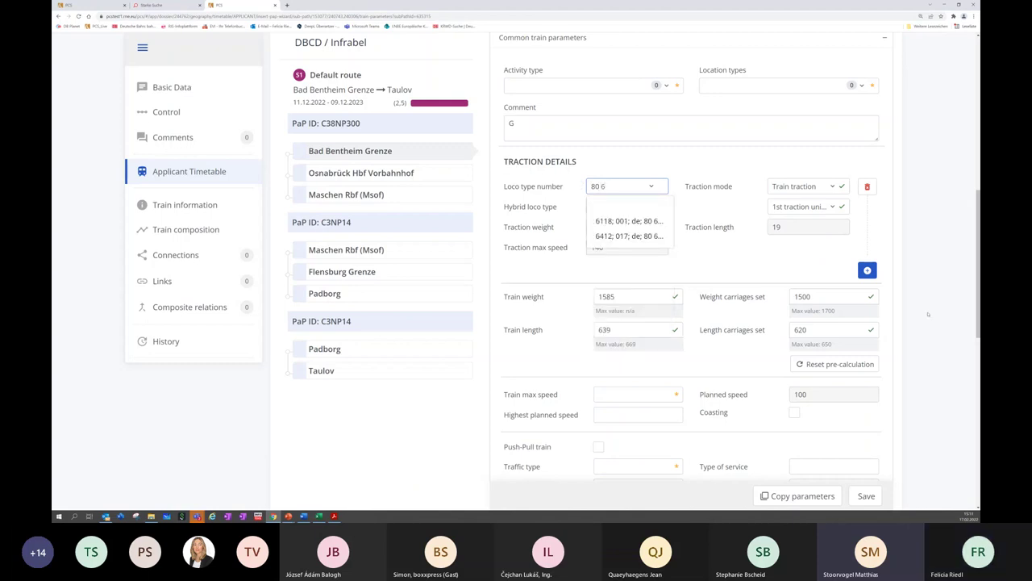
pyautogui.write('185')
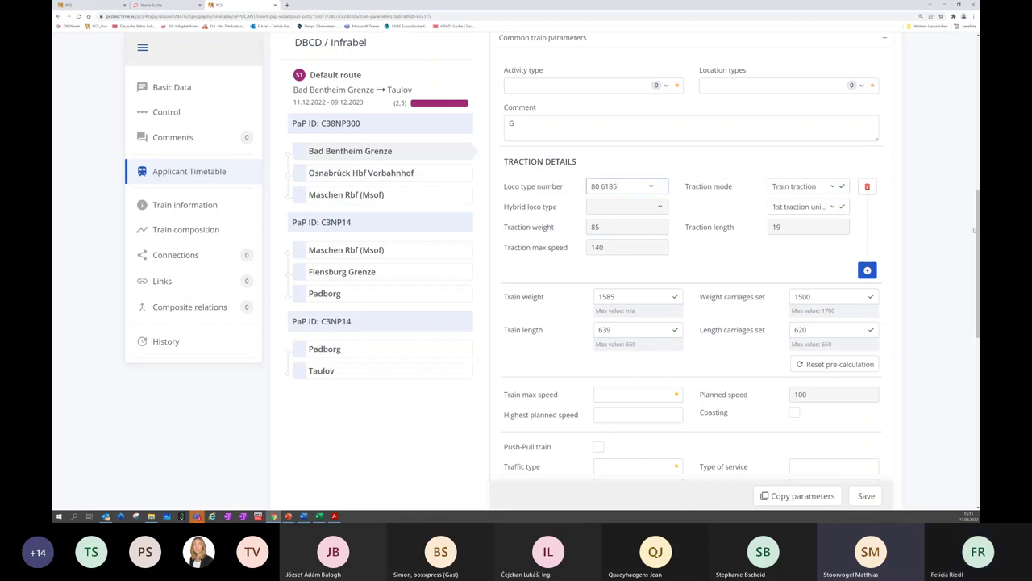
pyautogui.moveTo(978, 230); pyautogui.dragTo(978, 288)
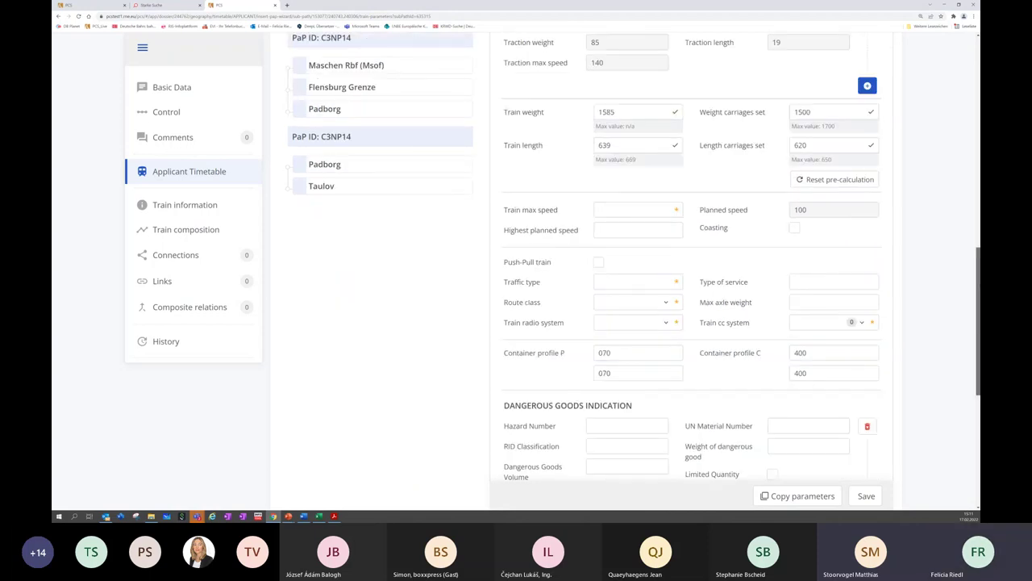
pyautogui.click(866, 495)
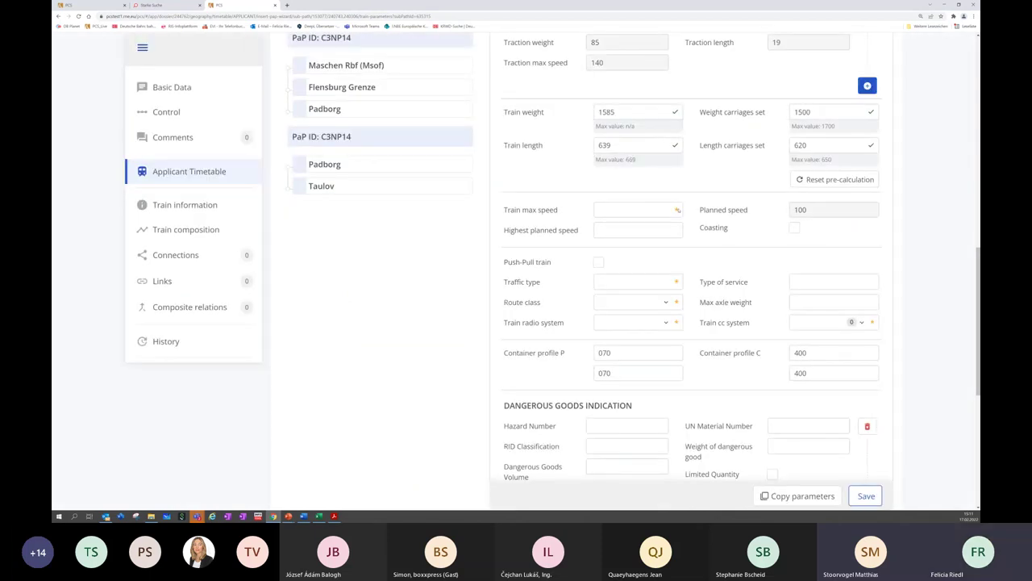
pyautogui.scroll(3, 662, 185)
pyautogui.scroll(-4, 633, 253)
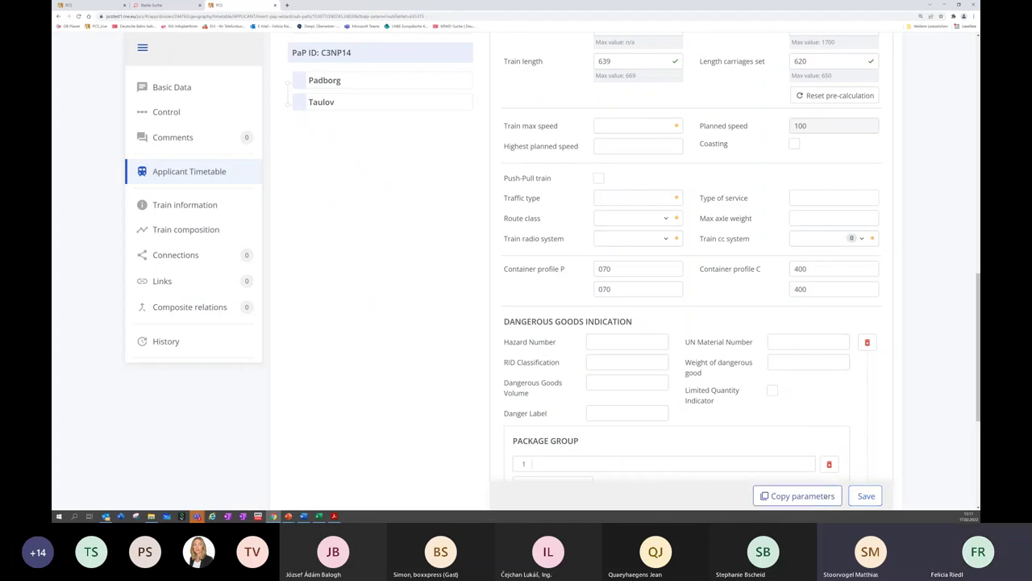
pyautogui.click(798, 495)
pyautogui.scroll(5, 686, 327)
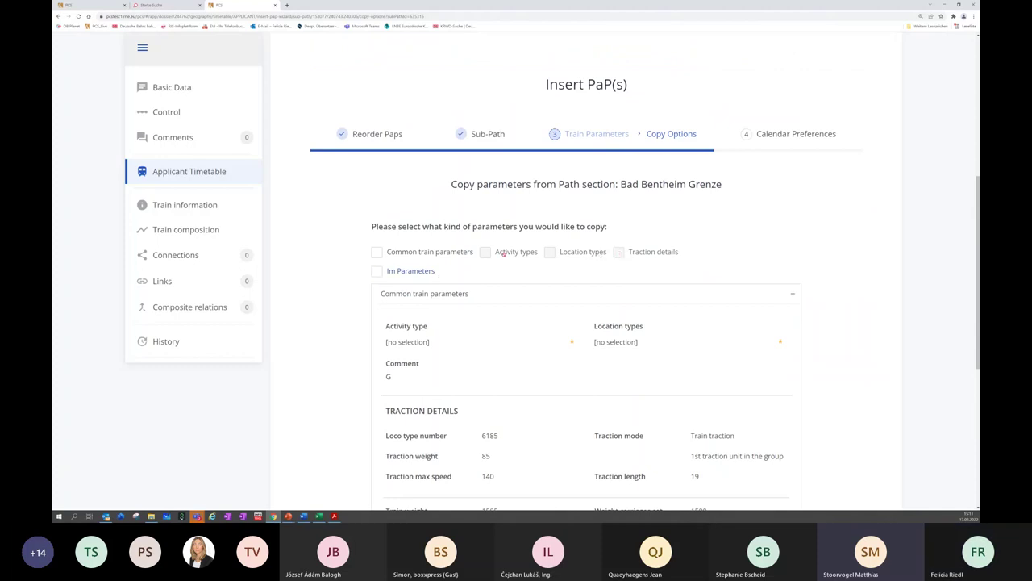
# Copy common train parameters and traction details from Bad Bentheim Grenze to all sections, confirming the replacement
pyautogui.click(377, 252)
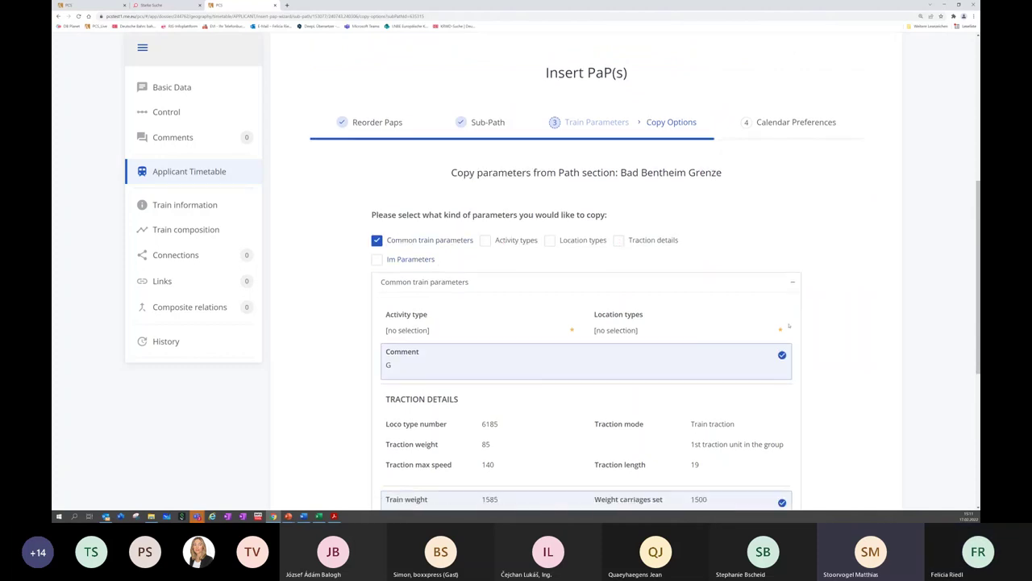
pyautogui.scroll(-3, 788, 326)
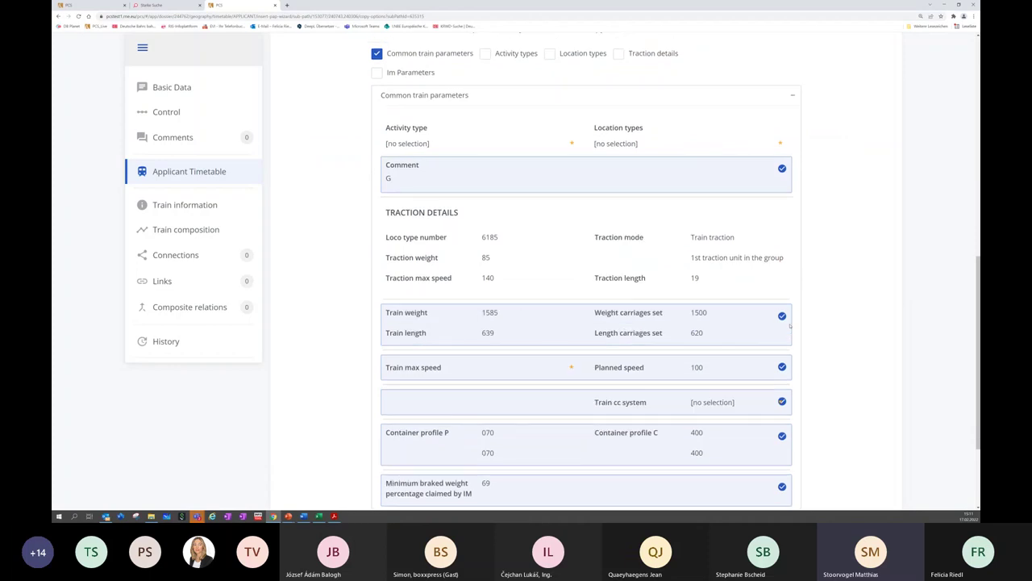
pyautogui.scroll(1, 789, 326)
pyautogui.click(619, 127)
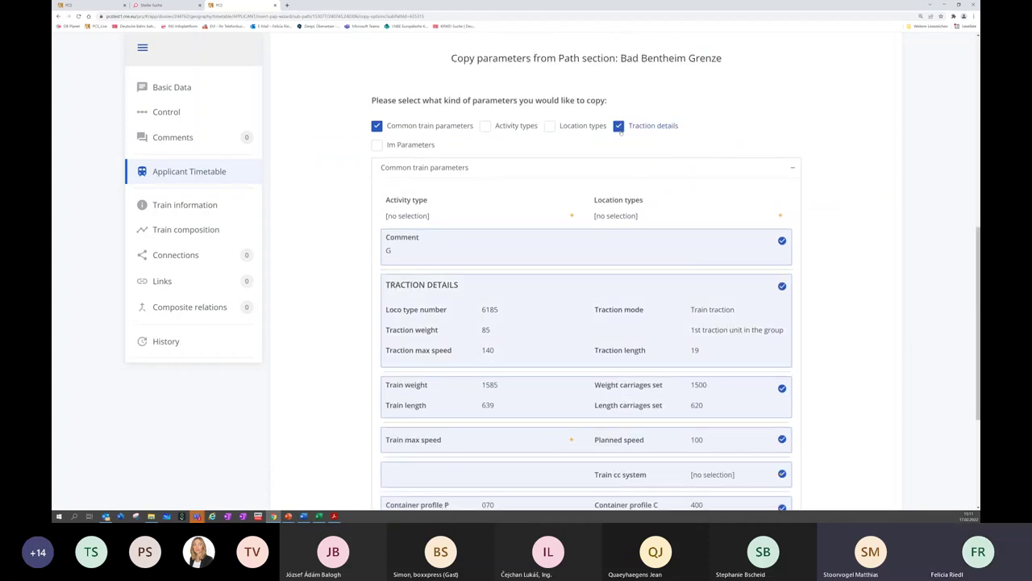
pyautogui.scroll(-3, 621, 244)
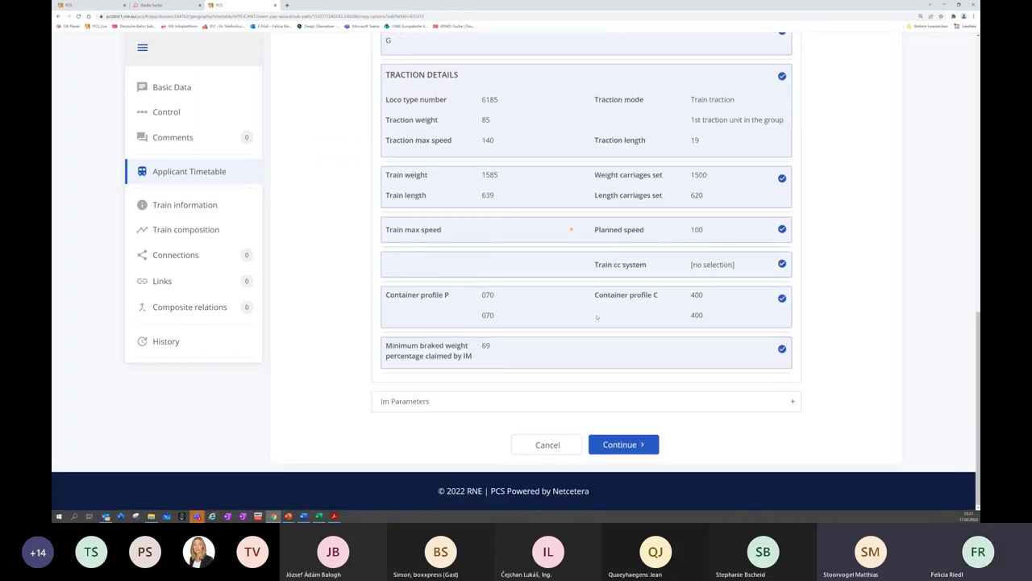
pyautogui.click(599, 445)
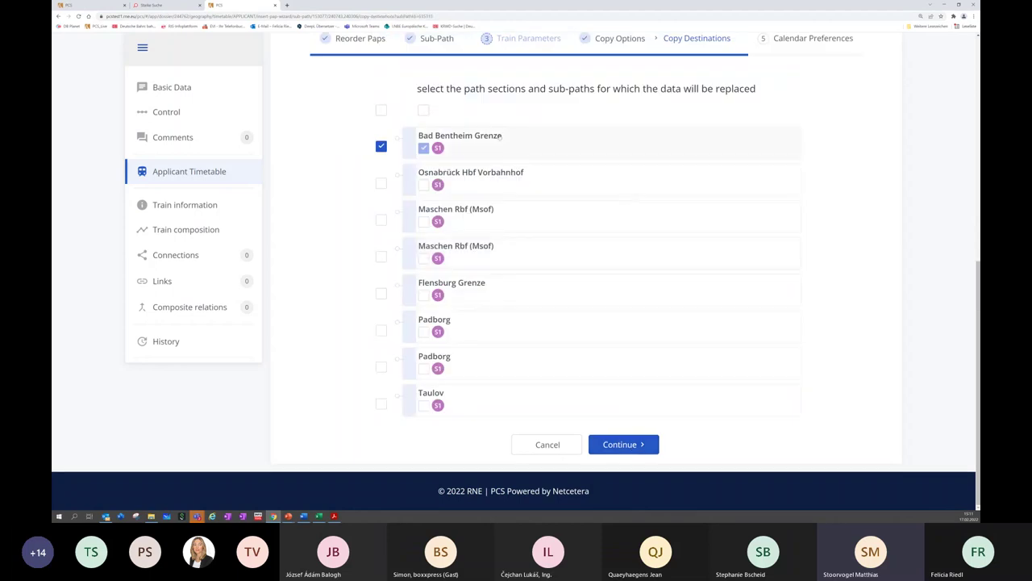
pyautogui.click(381, 109)
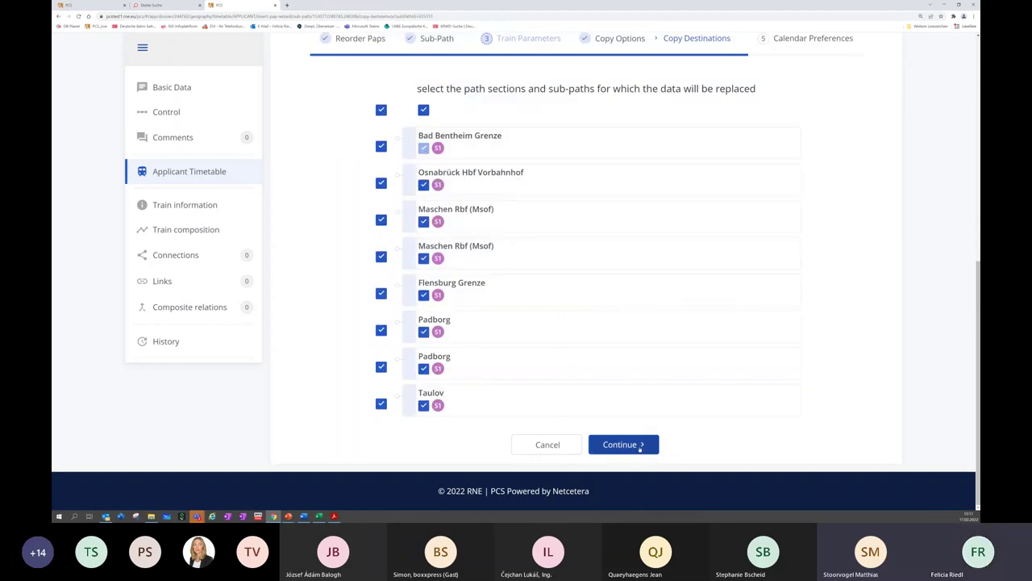
pyautogui.click(641, 446)
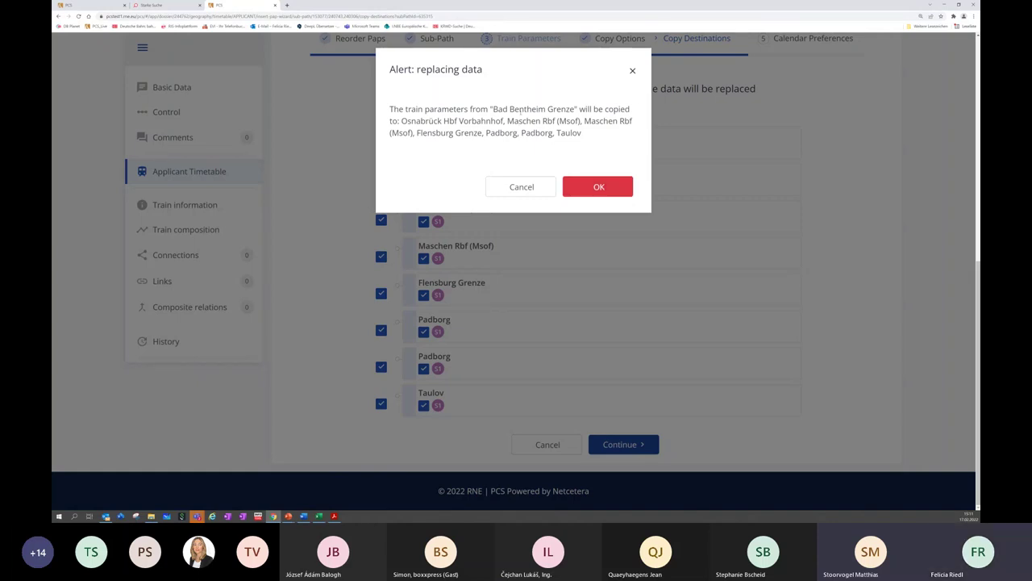
pyautogui.click(598, 187)
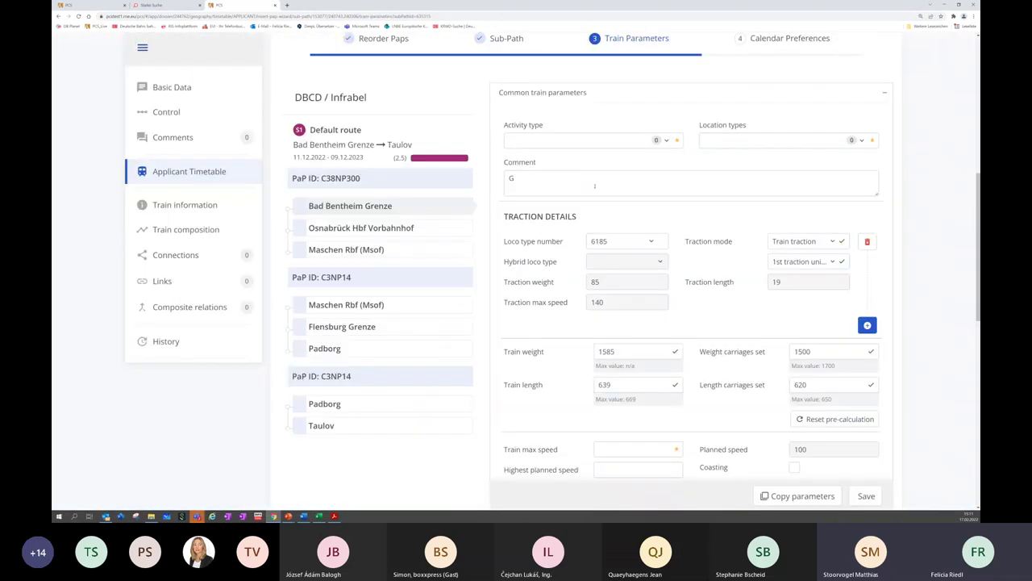
pyautogui.scroll(-8, 594, 185)
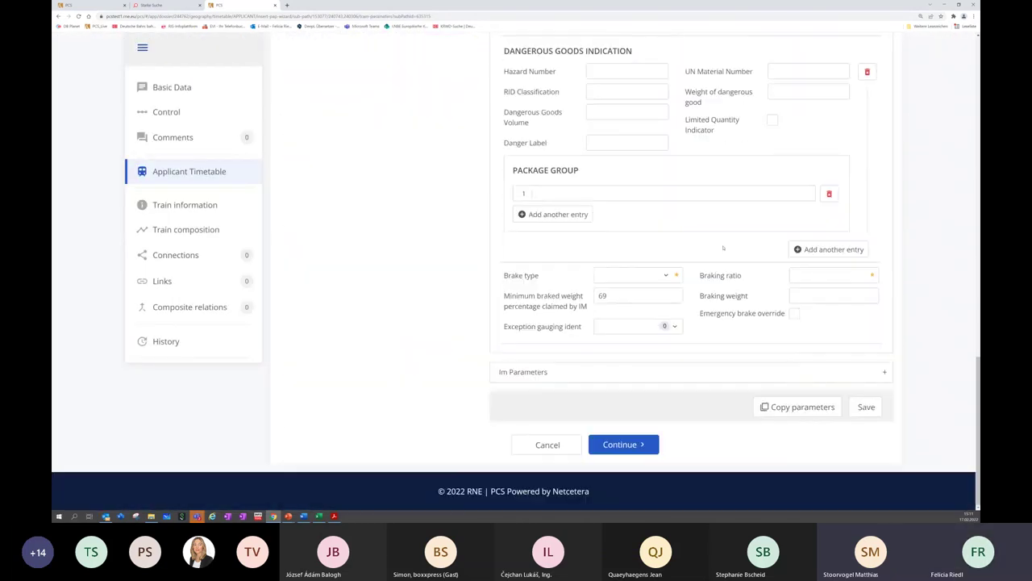
pyautogui.click(871, 410)
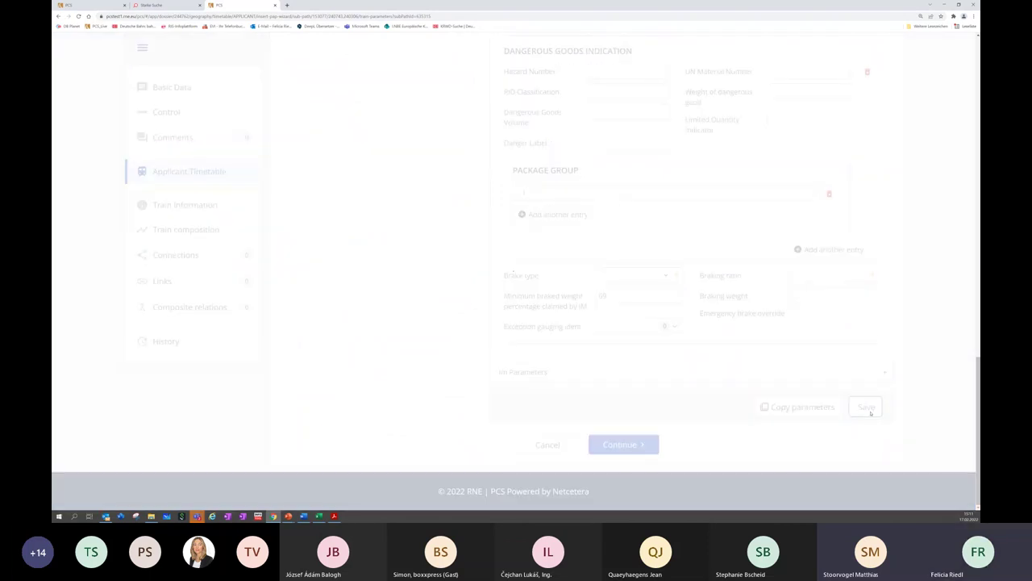
pyautogui.click(612, 446)
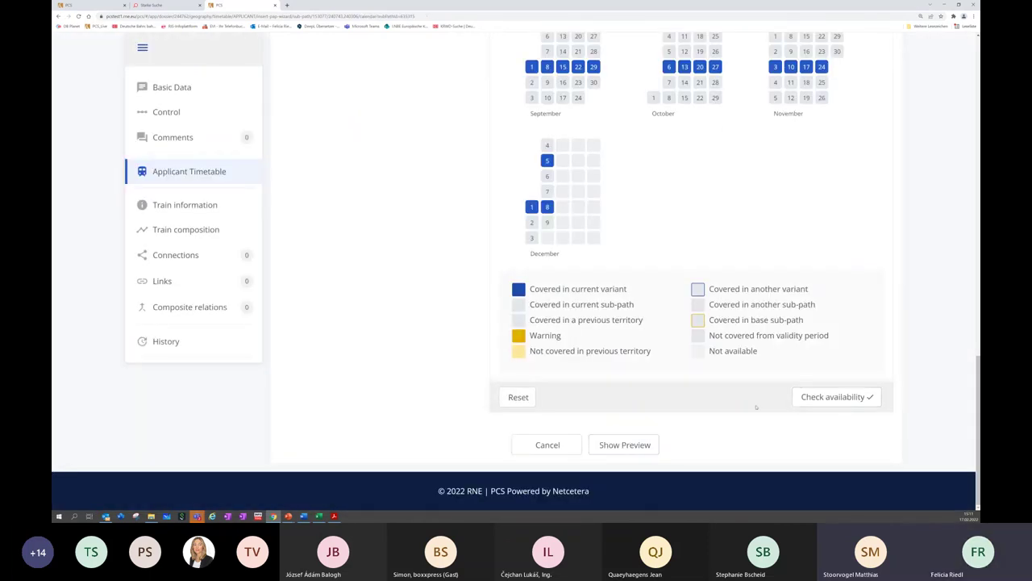
pyautogui.click(829, 403)
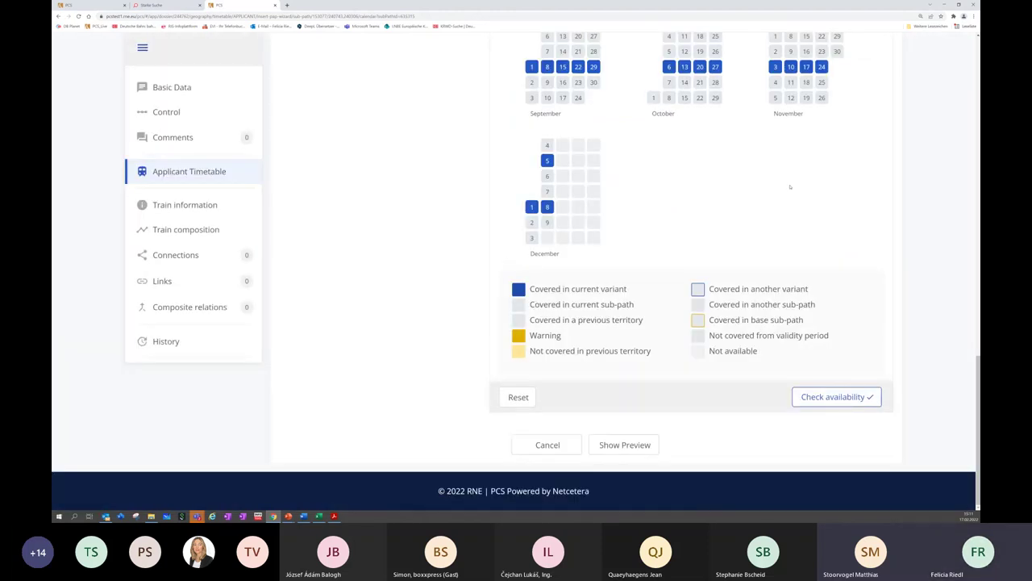
pyautogui.click(625, 444)
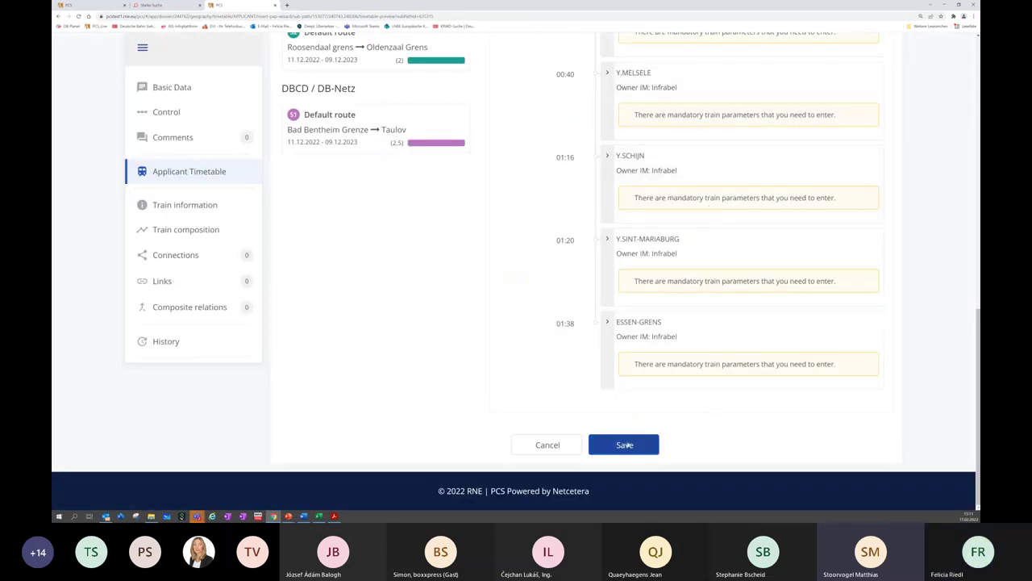
pyautogui.click(626, 444)
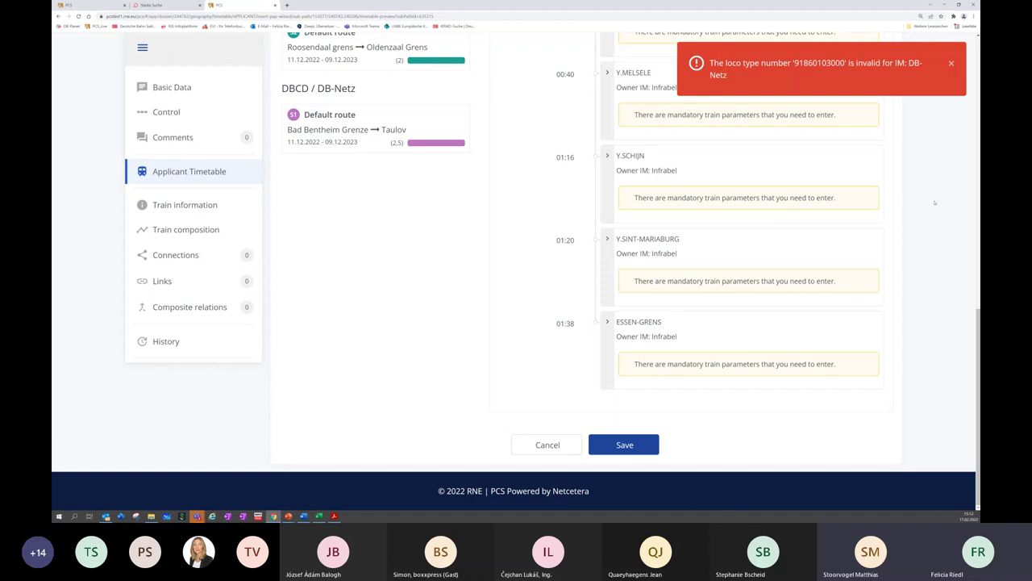
# Dismiss the loco type error and compare the ProRail S1 and DB-Netz S1 route timetables
pyautogui.scroll(3, 928, 198)
pyautogui.scroll(2, 924, 195)
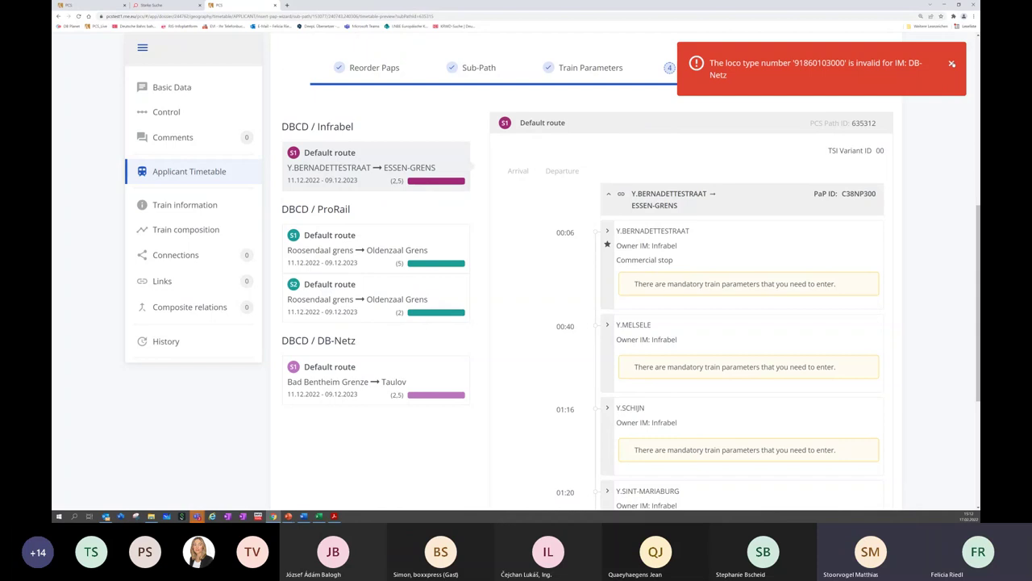
pyautogui.click(952, 62)
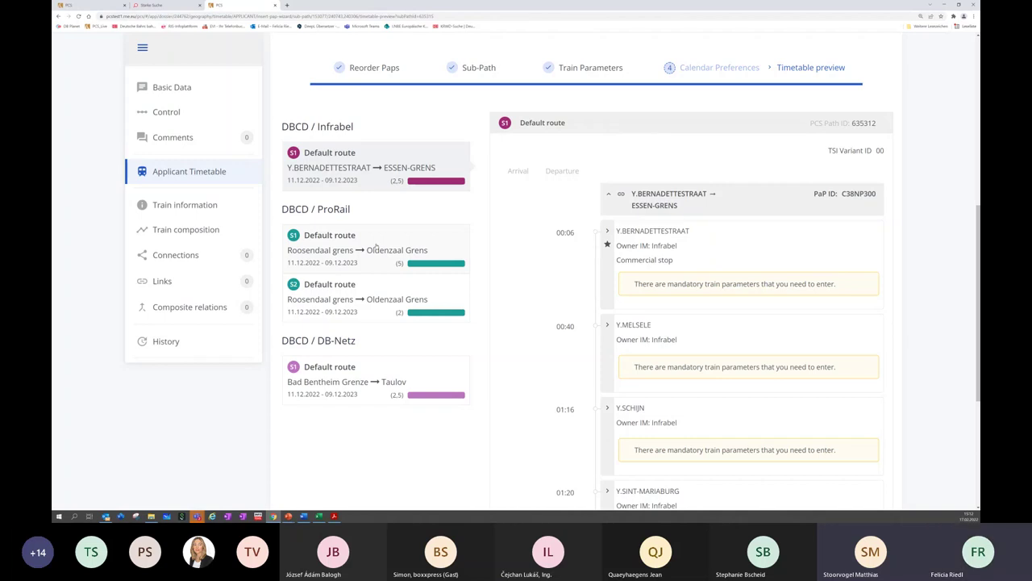
pyautogui.click(375, 244)
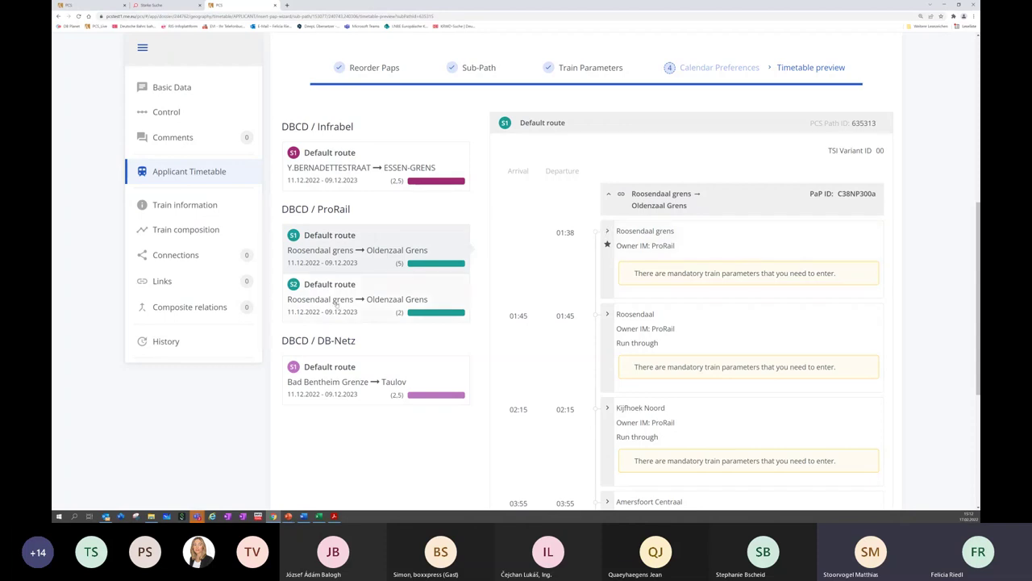
pyautogui.click(355, 383)
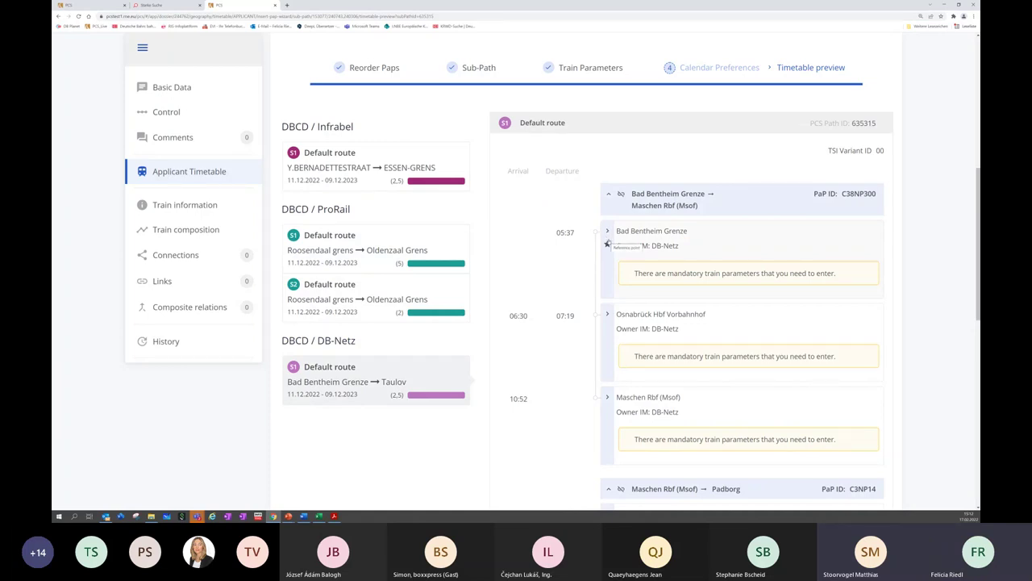
pyautogui.click(191, 179)
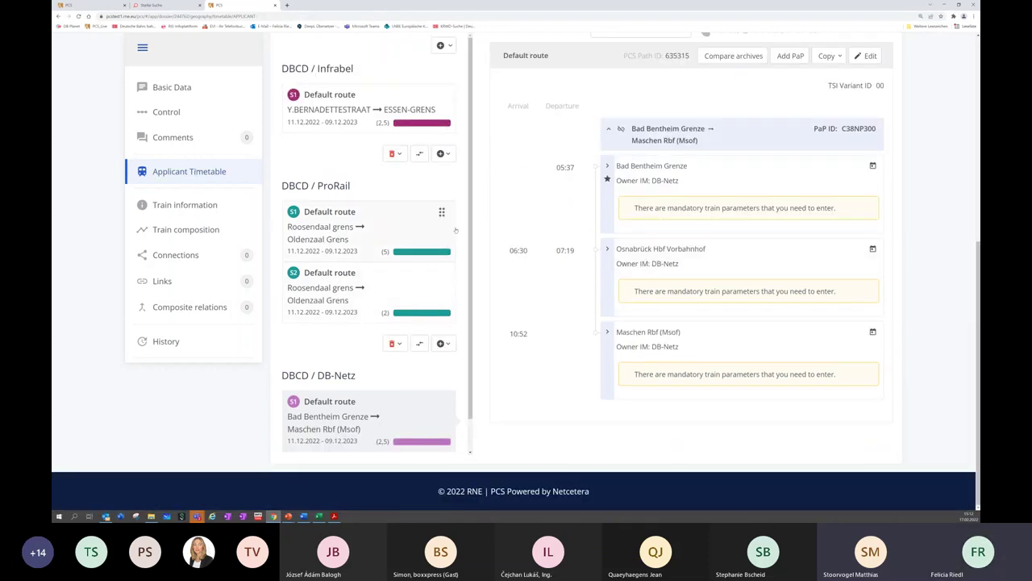
# Scroll the dossier overview to review the DB-Netz route Bad Bentheim Grenze → Maschen Rbf (Msof)
pyautogui.scroll(-1, 457, 323)
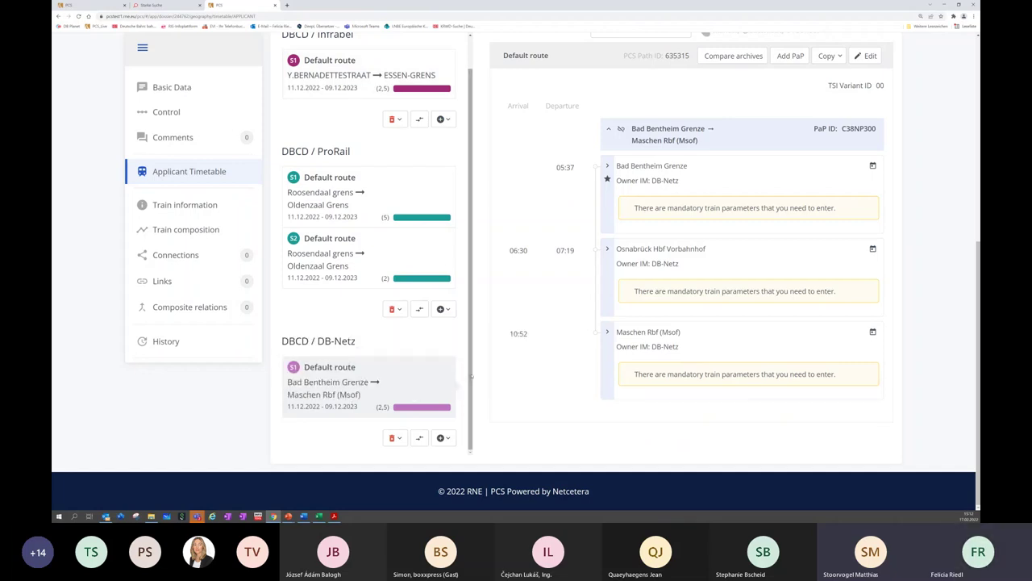
pyautogui.scroll(1, 471, 375)
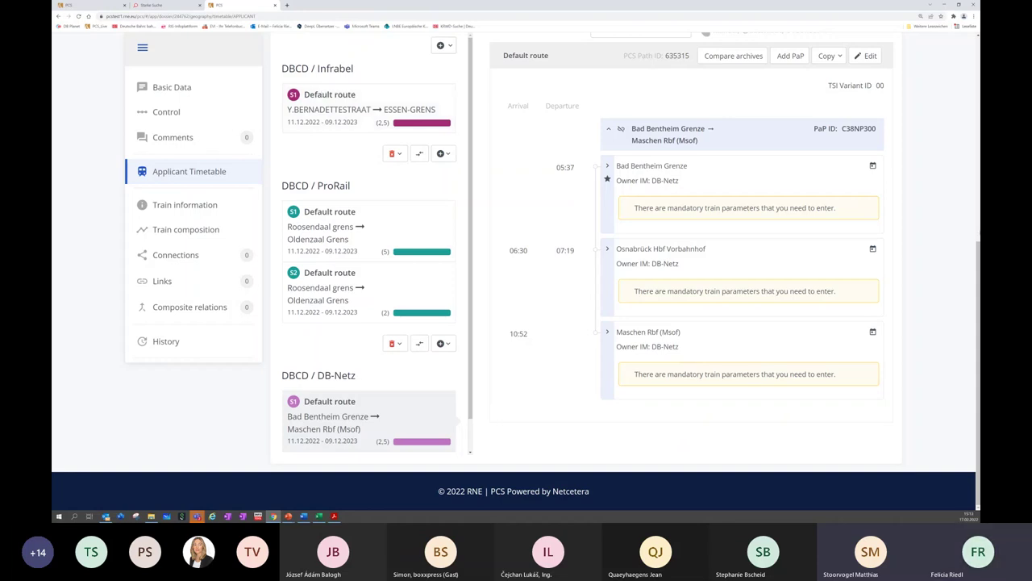
pyautogui.scroll(5, 516, 272)
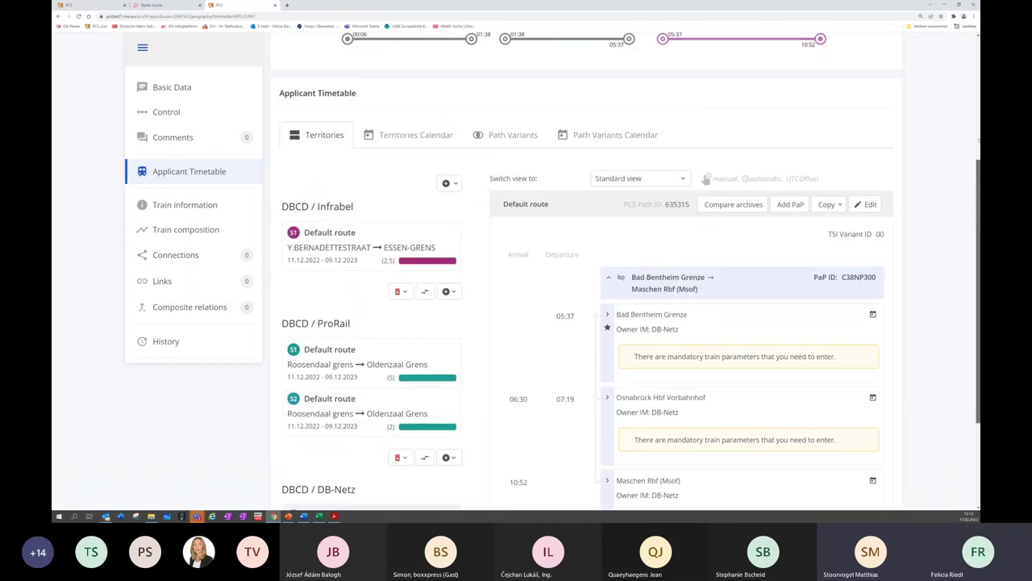
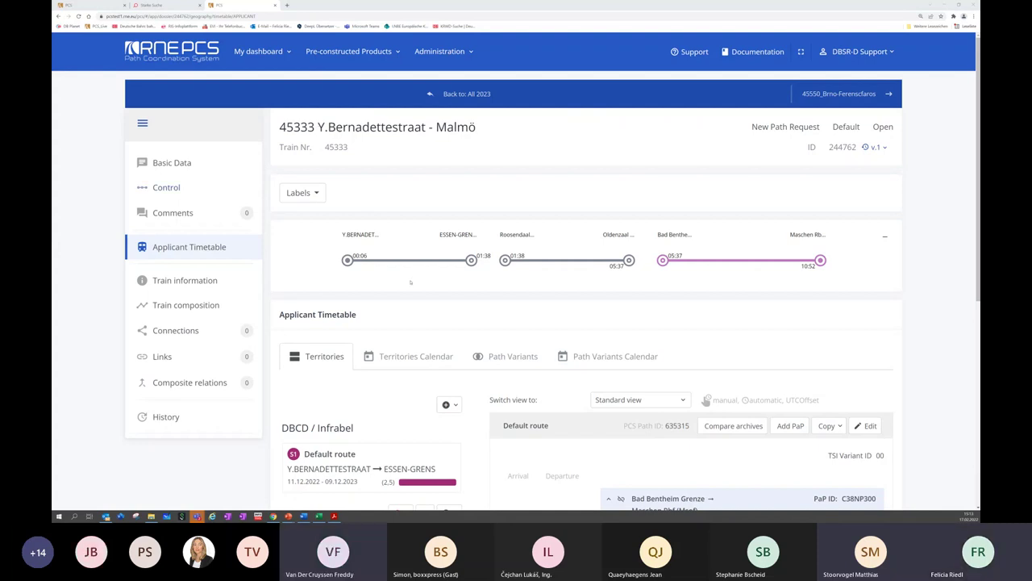
# Put the Default route's applicant timetable of dossier 45333 into edit mode and open Administration
pyautogui.scroll(-1, 431, 318)
pyautogui.scroll(-1, 431, 314)
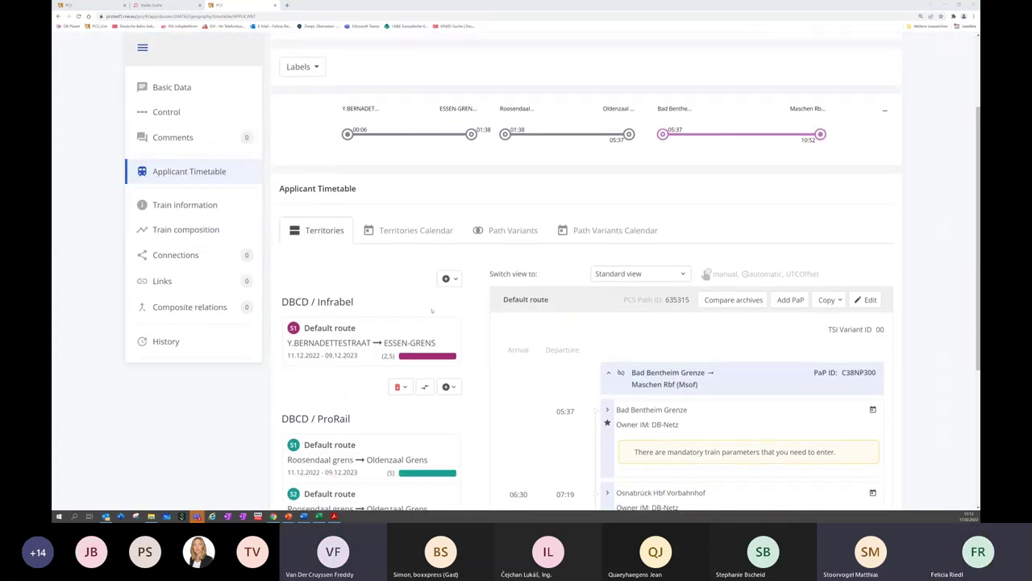
pyautogui.scroll(-2, 432, 310)
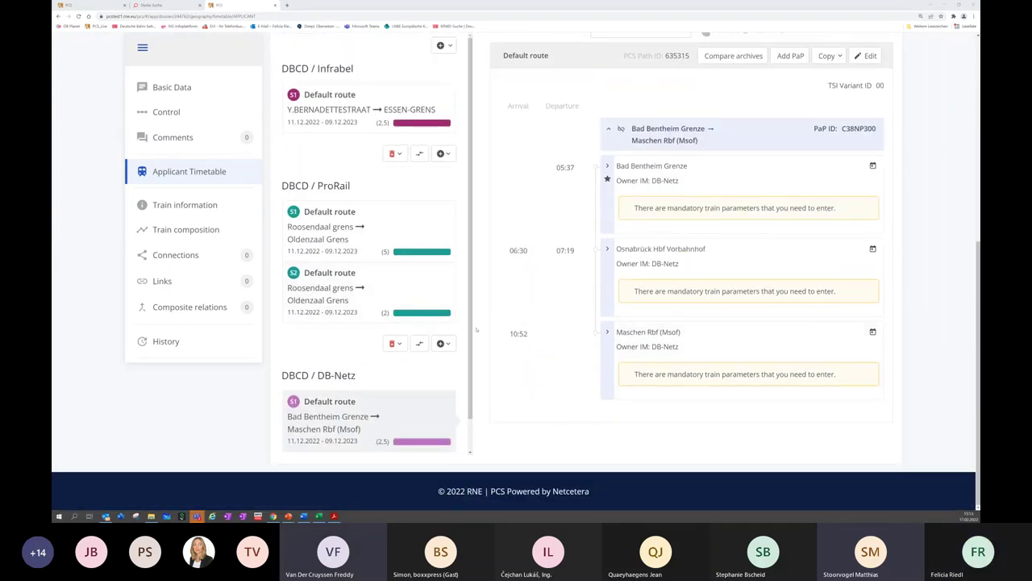
pyautogui.scroll(-1, 475, 329)
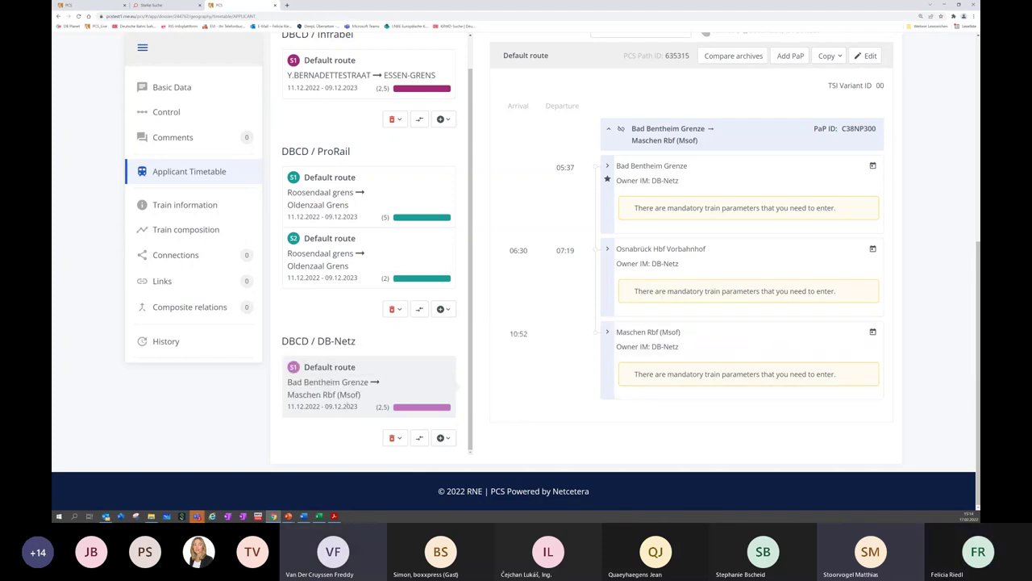
pyautogui.scroll(3, 635, 266)
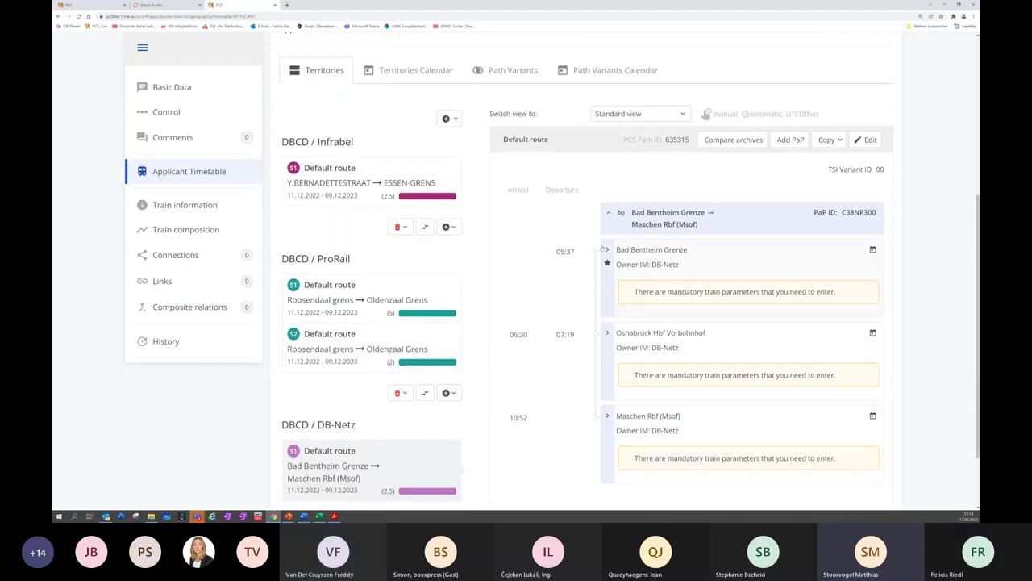
pyautogui.click(866, 140)
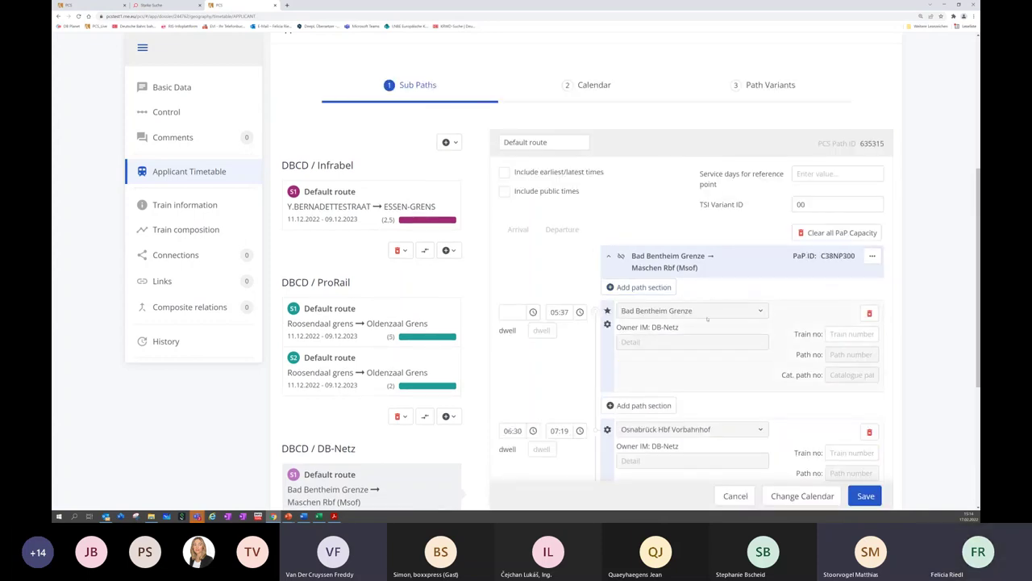
pyautogui.scroll(4, 717, 319)
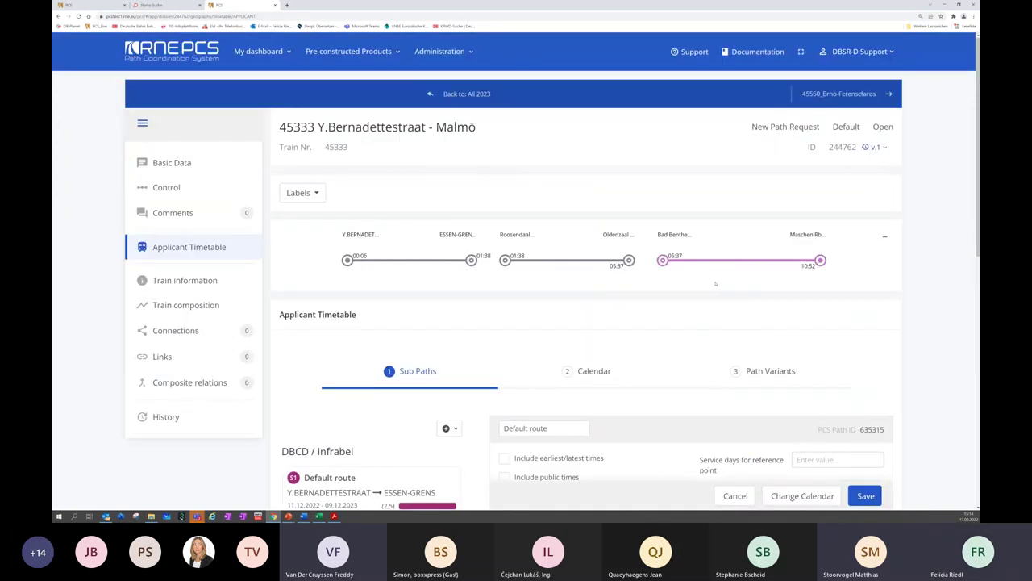
pyautogui.click(428, 54)
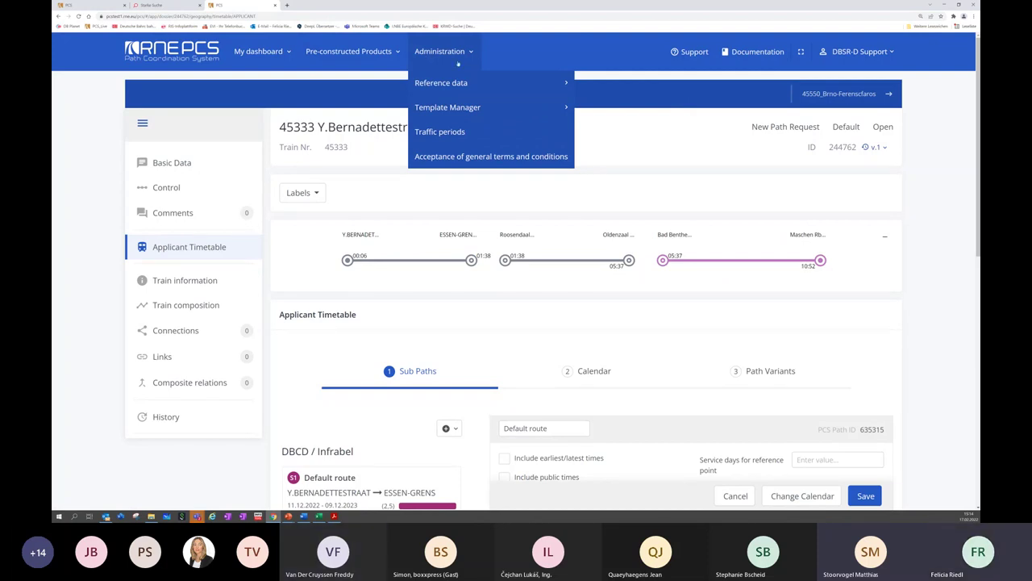
# Open the Loco Types list under Administration > Reference data
pyautogui.moveTo(475, 90)
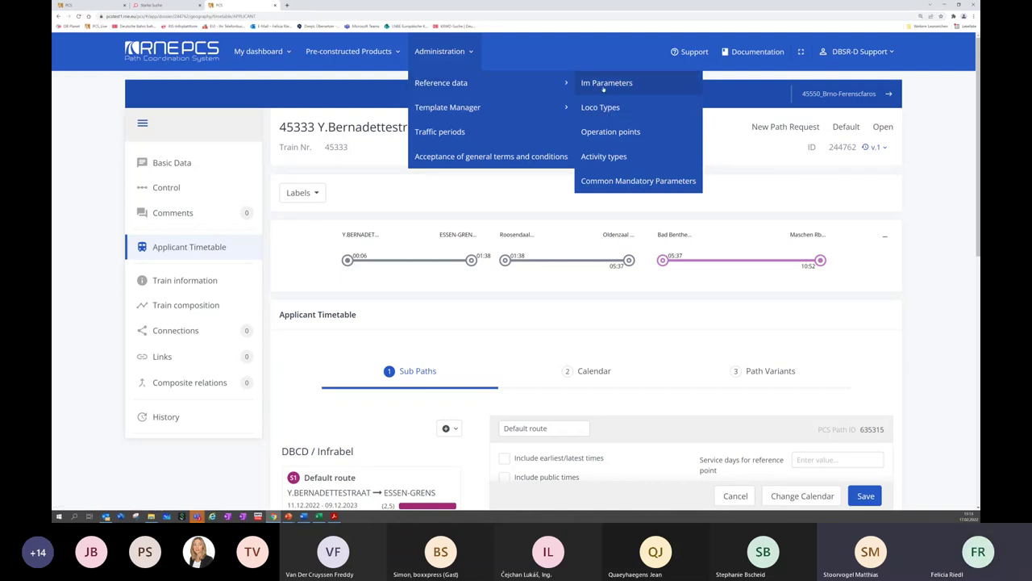
pyautogui.click(607, 109)
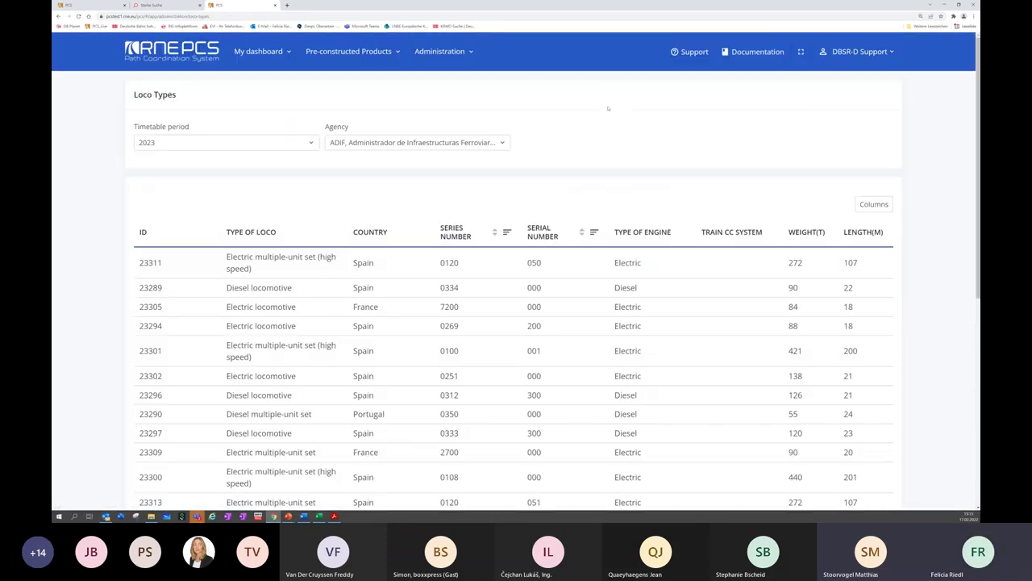
# Filter the Loco Types list to agency 'DB Netz AG; 0080; DB-Netz'
pyautogui.click(376, 143)
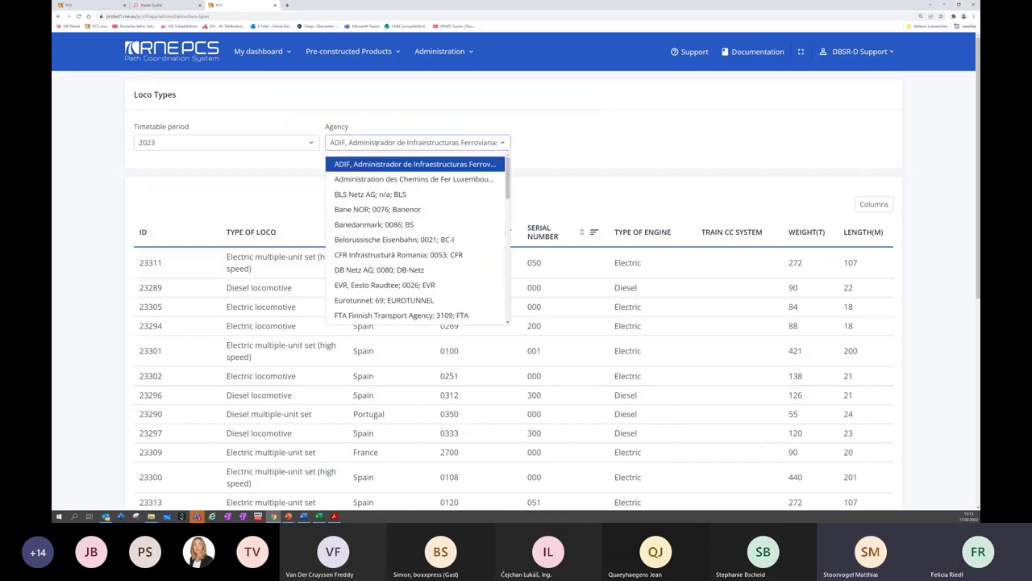
pyautogui.write('db')
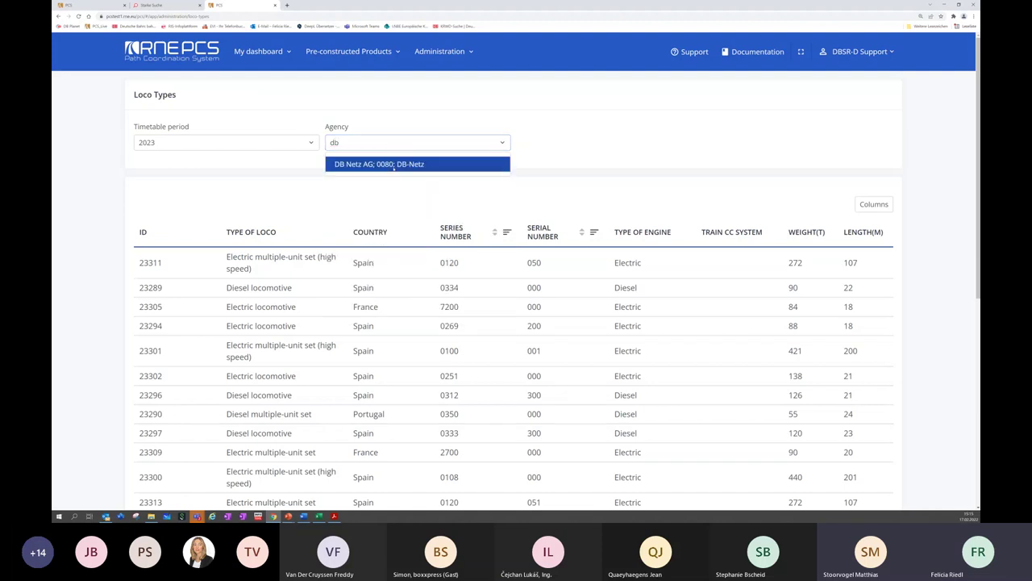
pyautogui.click(388, 164)
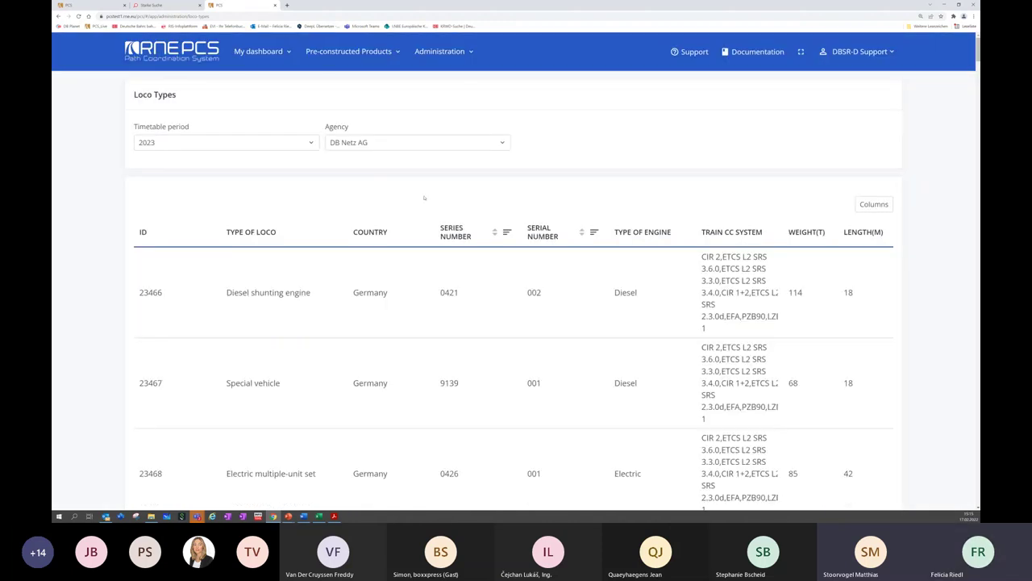
# Browse the DB Netz AG loco types, return to the top, and show the Reference data submenu
pyautogui.scroll(-1, 599, 218)
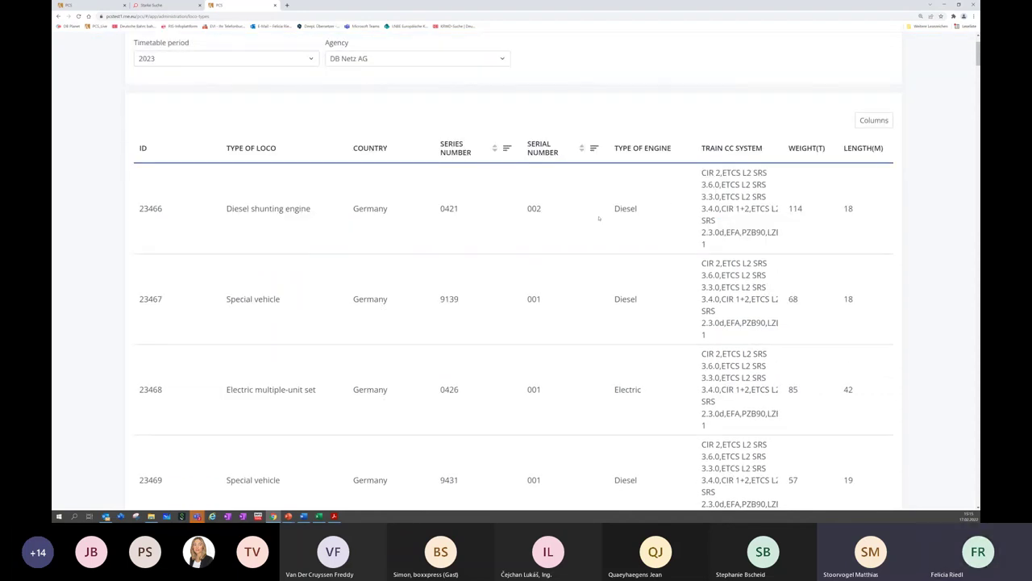
pyautogui.scroll(-1, 599, 218)
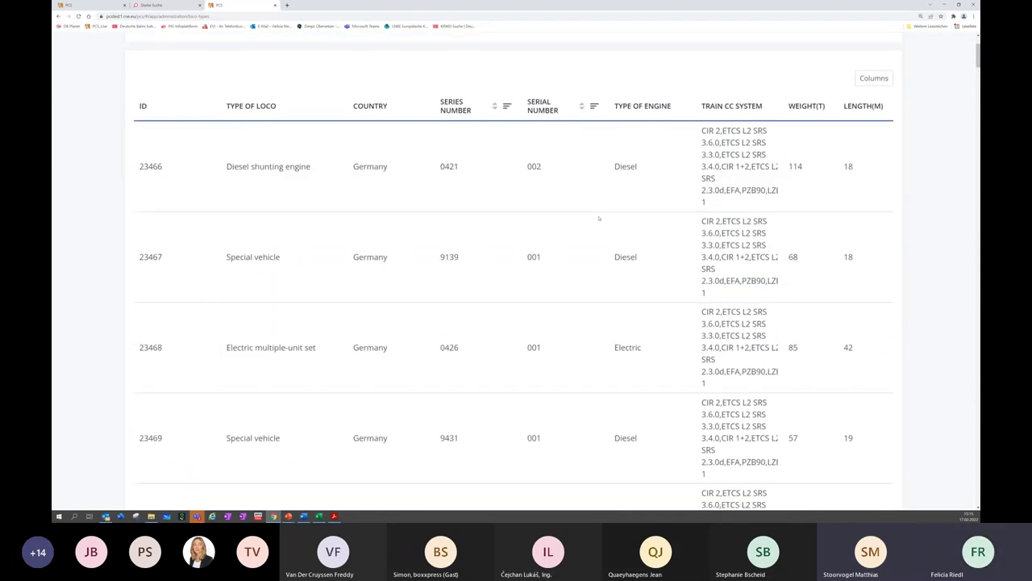
pyautogui.scroll(-1, 599, 218)
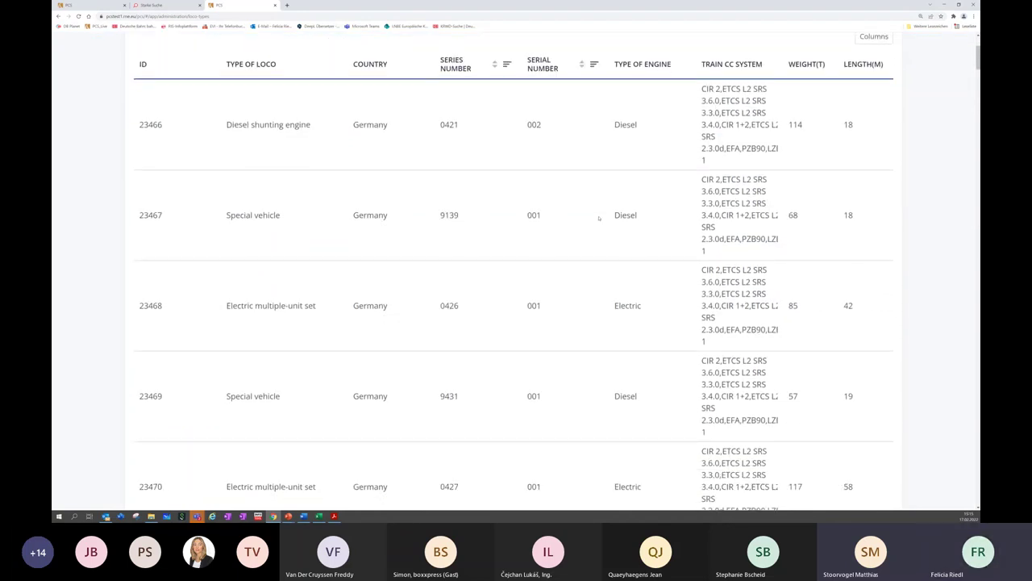
pyautogui.scroll(-5, 599, 218)
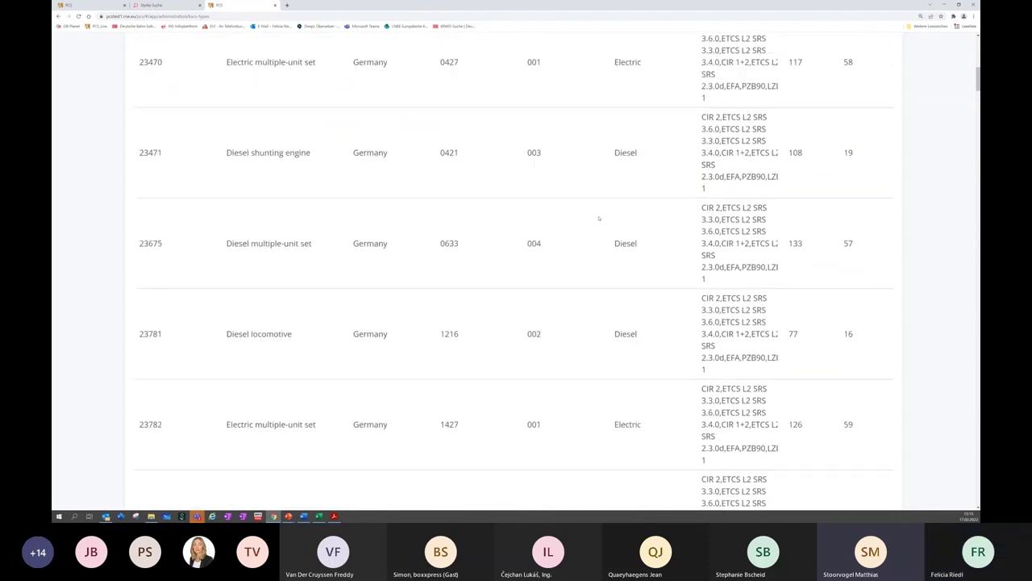
pyautogui.scroll(-6, 599, 217)
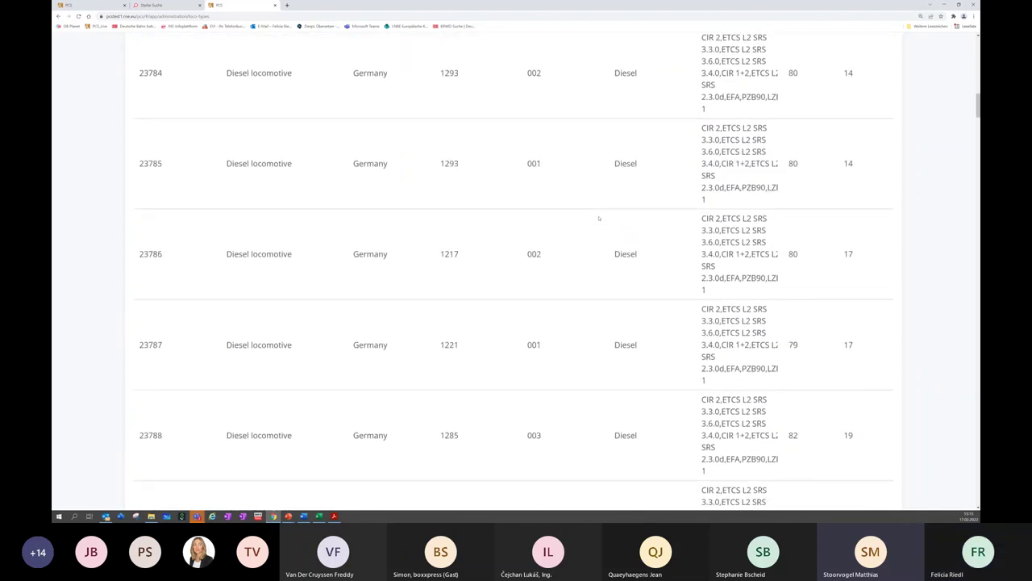
pyautogui.scroll(-4, 599, 218)
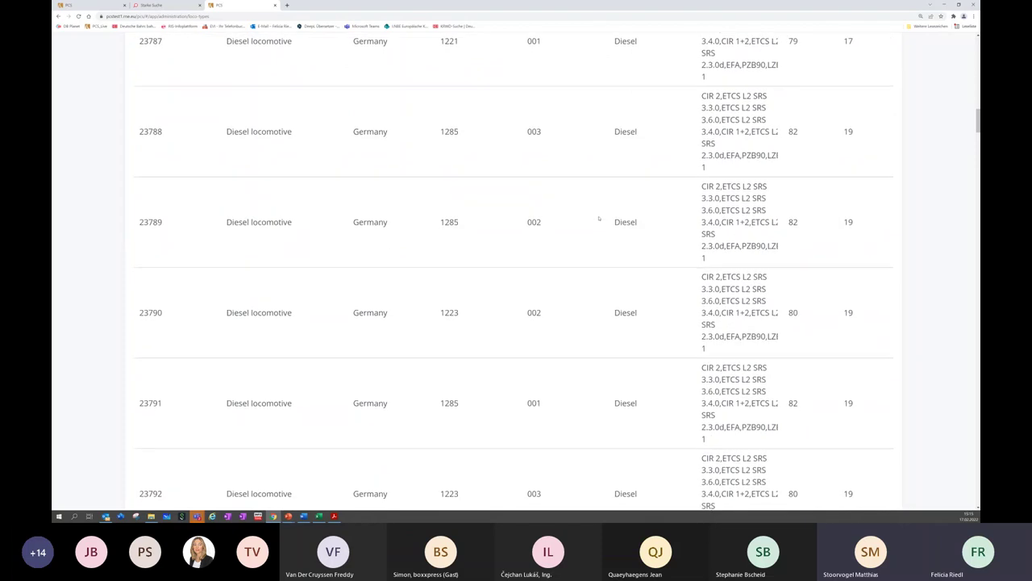
pyautogui.scroll(-5, 599, 217)
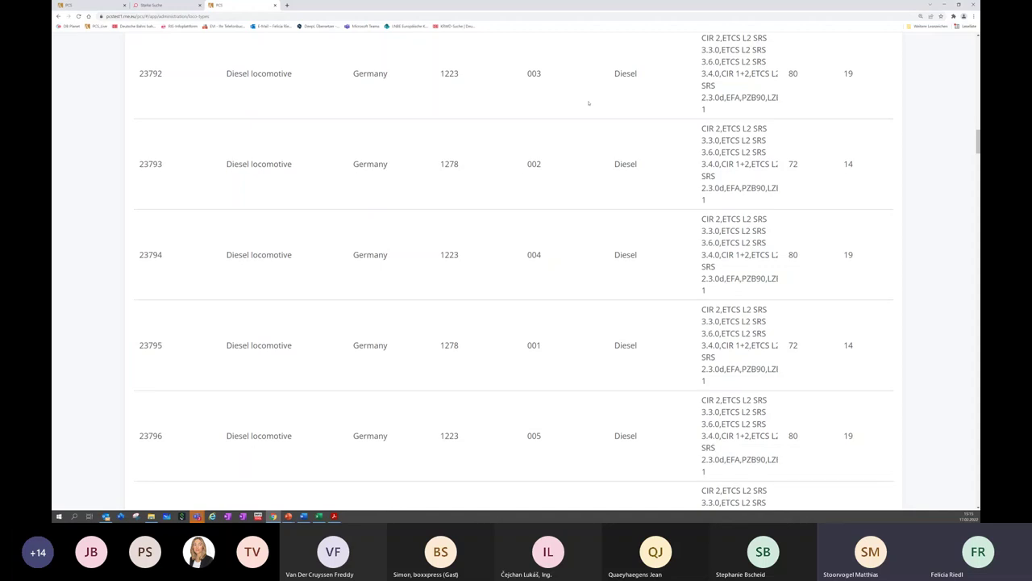
pyautogui.scroll(-4, 584, 132)
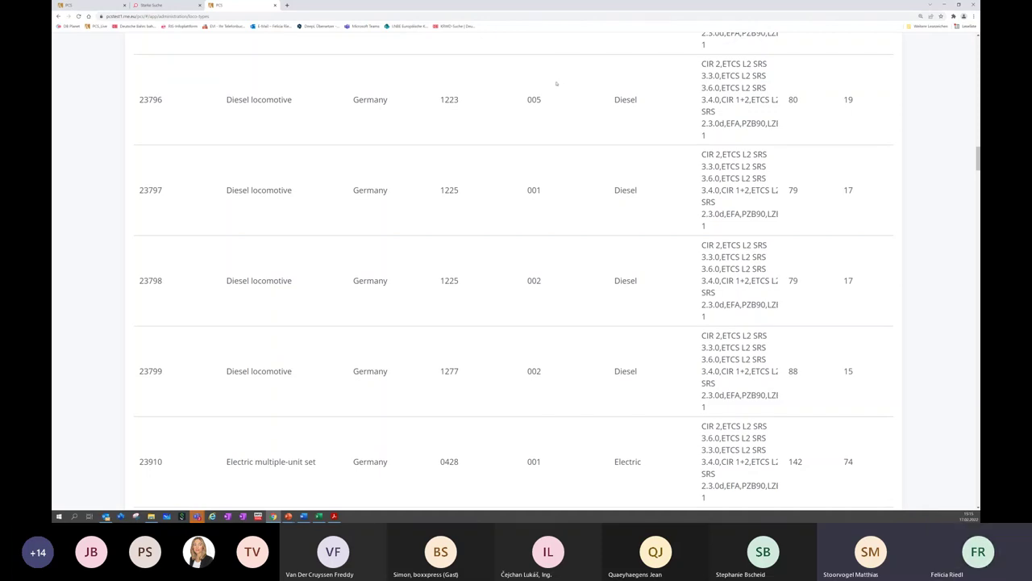
pyautogui.scroll(-10, 547, 79)
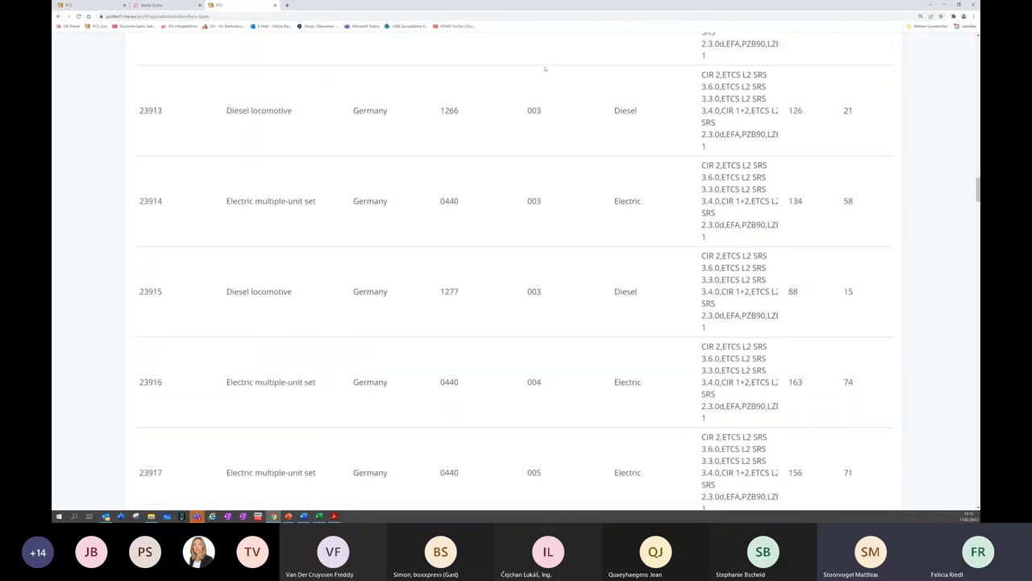
pyautogui.scroll(-1, 543, 63)
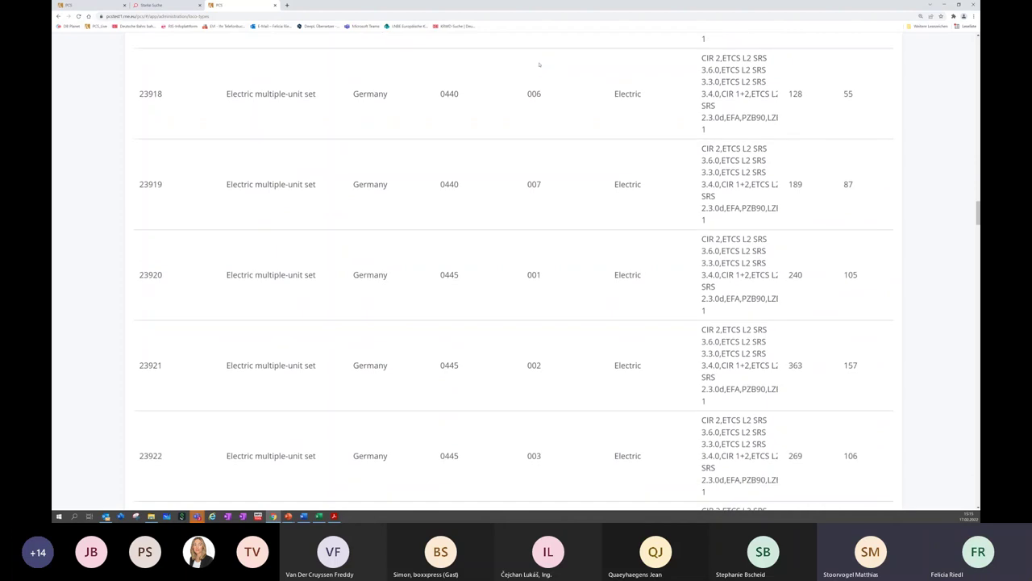
pyautogui.scroll(9, 557, 64)
pyautogui.scroll(15, 583, 68)
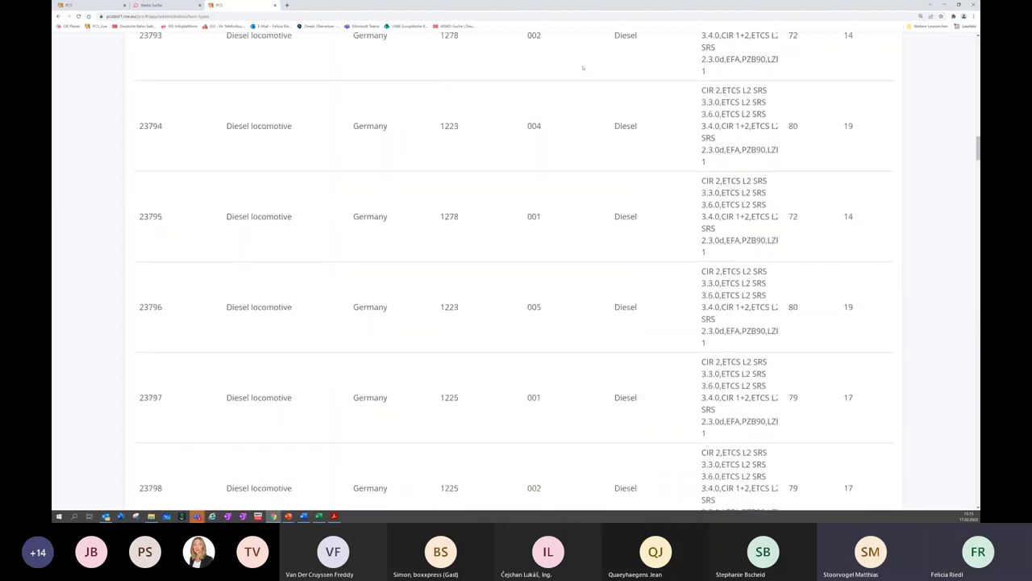
pyautogui.scroll(15, 583, 67)
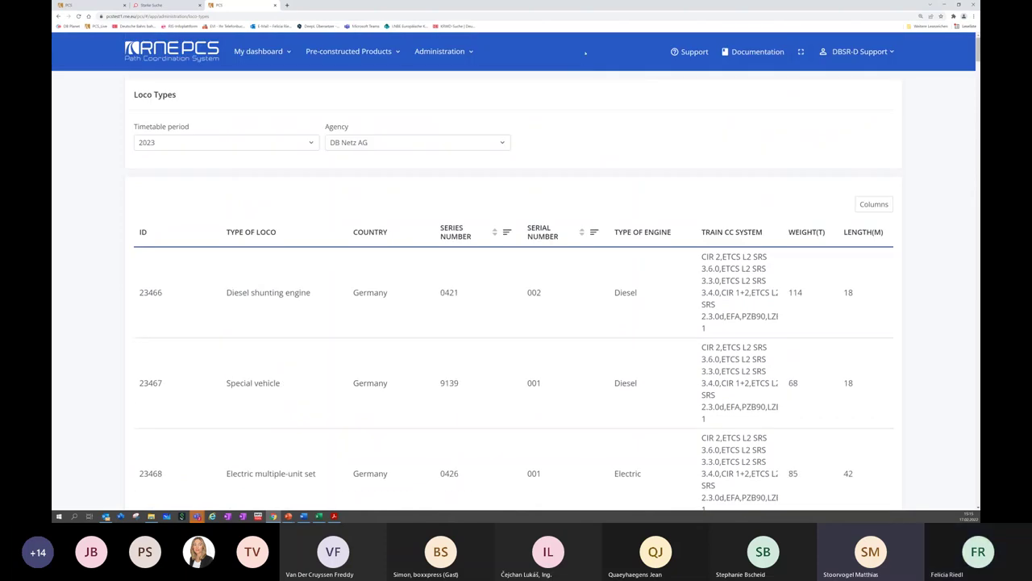
pyautogui.click(465, 51)
pyautogui.moveTo(499, 90)
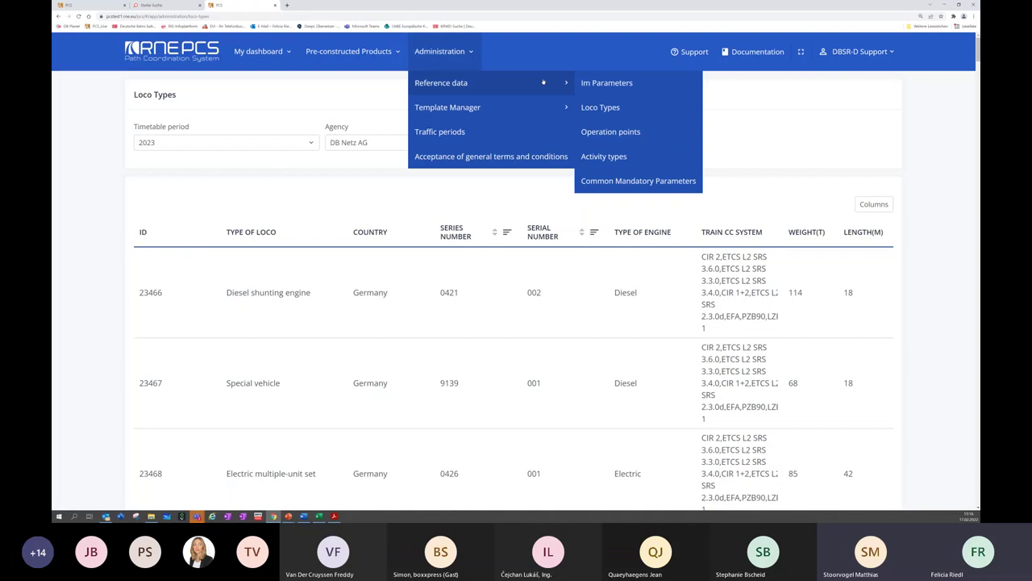
# Open Im Parameters and filter the agency to Infrabel using the search 'infra'
pyautogui.click(593, 83)
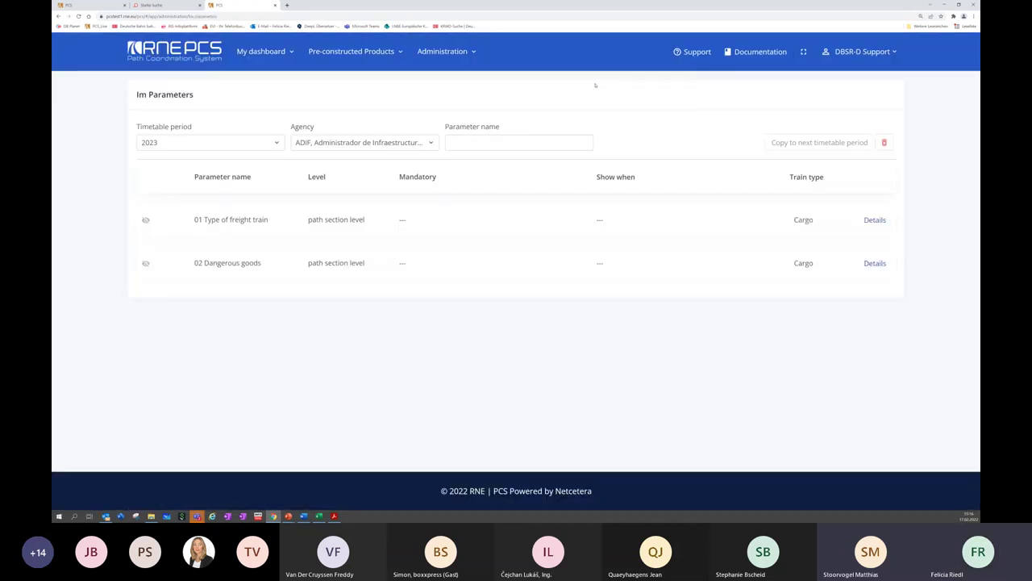
pyautogui.click(409, 140)
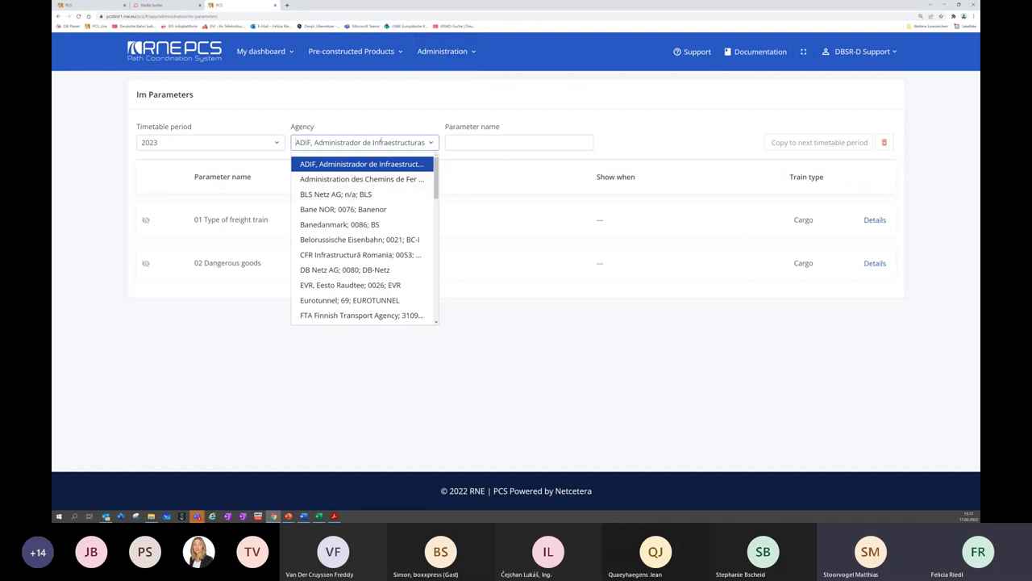
pyautogui.write('d')
pyautogui.press('BackSpace')
pyautogui.write('in')
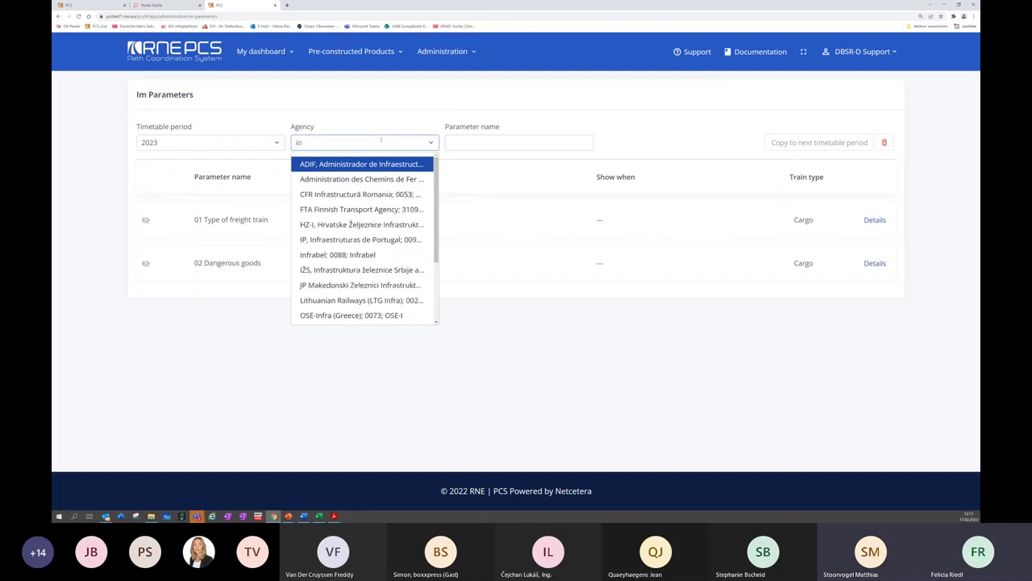
pyautogui.write('fra')
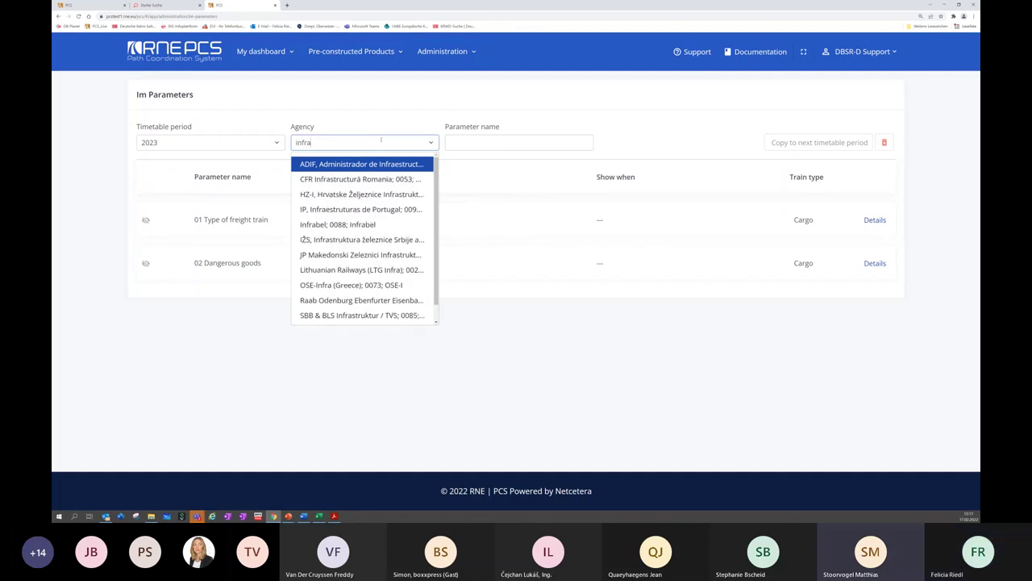
pyautogui.click(358, 224)
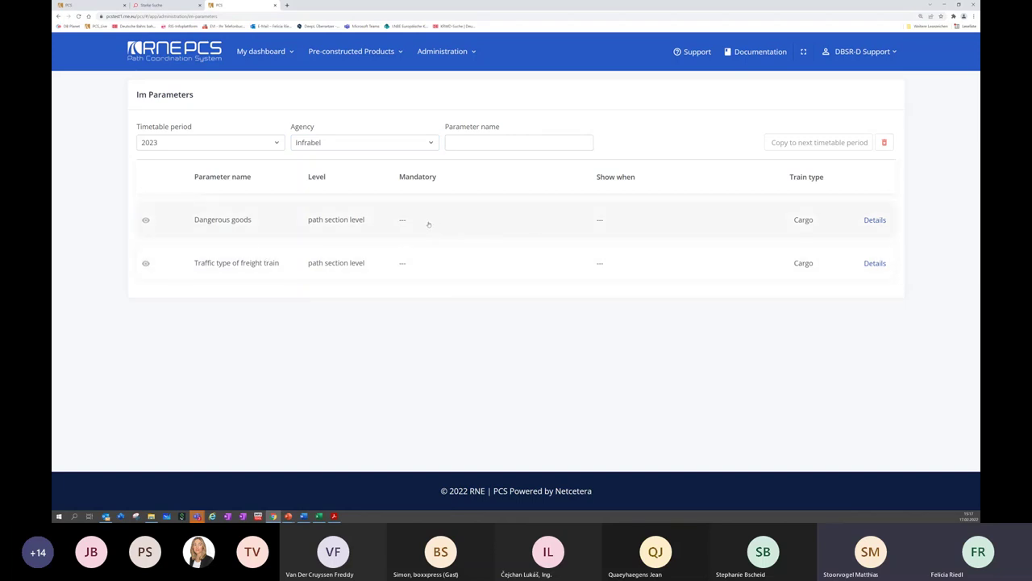
pyautogui.click(870, 221)
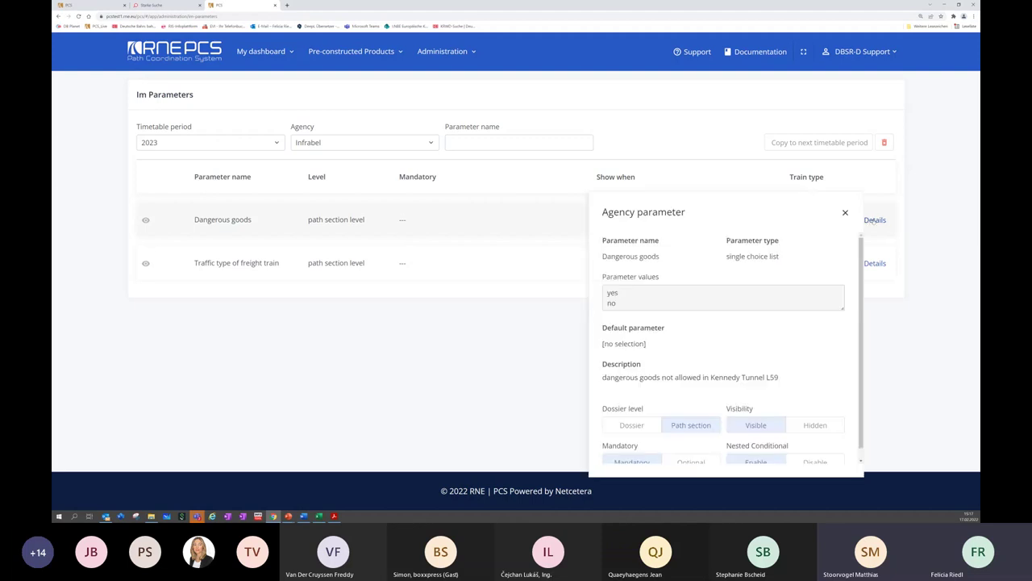
pyautogui.scroll(-1, 855, 278)
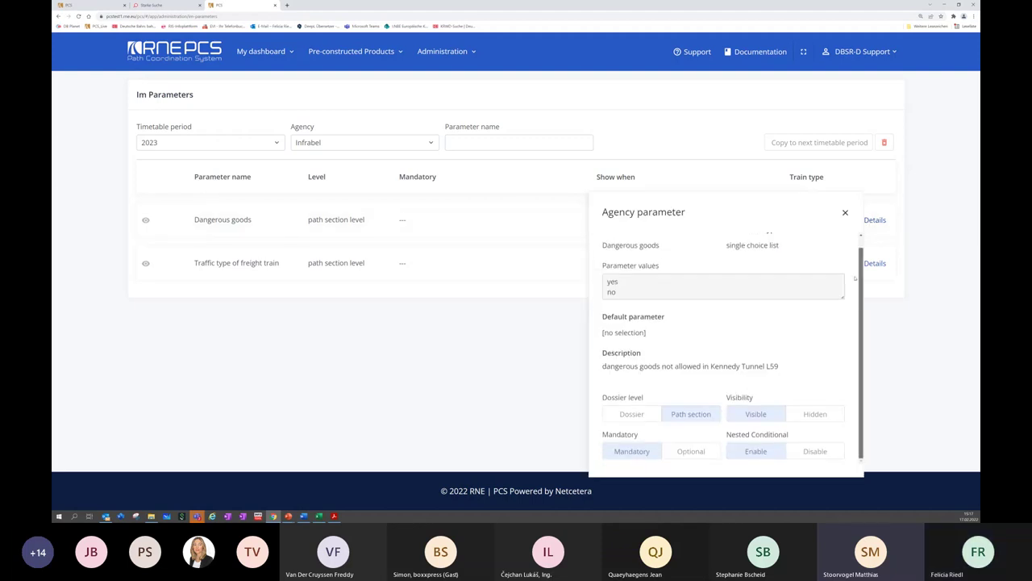
pyautogui.scroll(1, 867, 271)
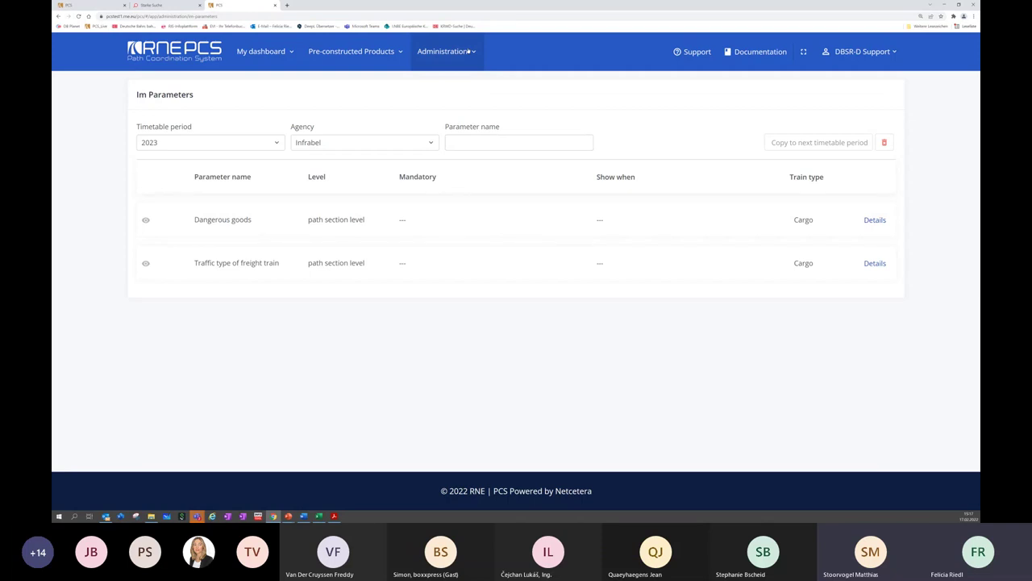
# Open the Operation points page from Administration > Reference data
pyautogui.click(470, 51)
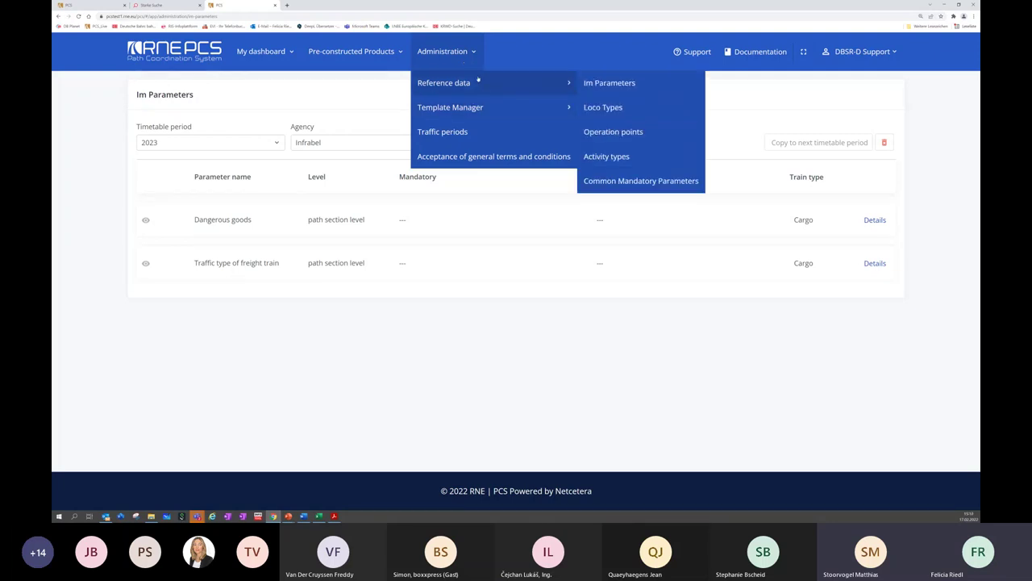
pyautogui.moveTo(565, 83)
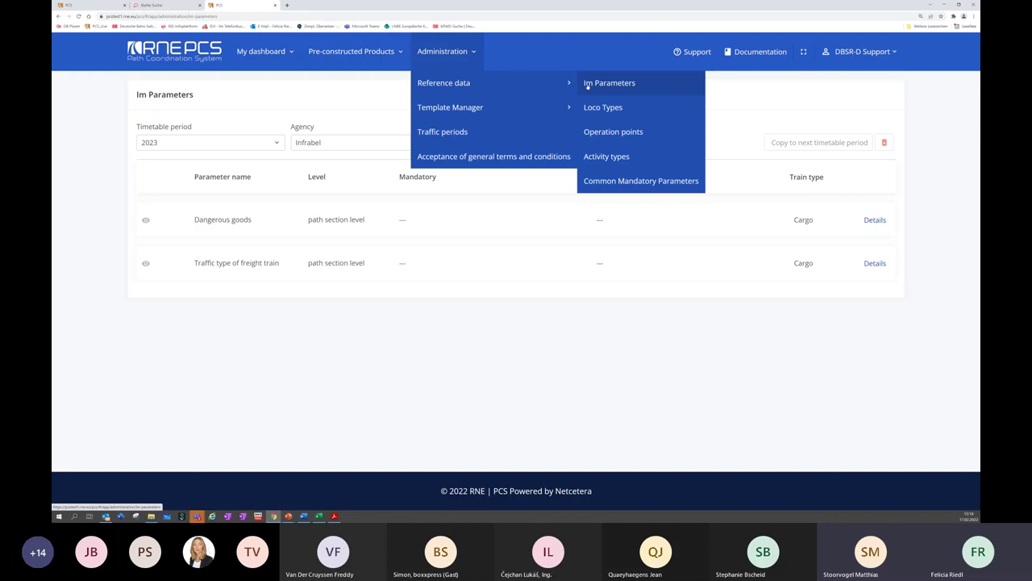
pyautogui.click(604, 133)
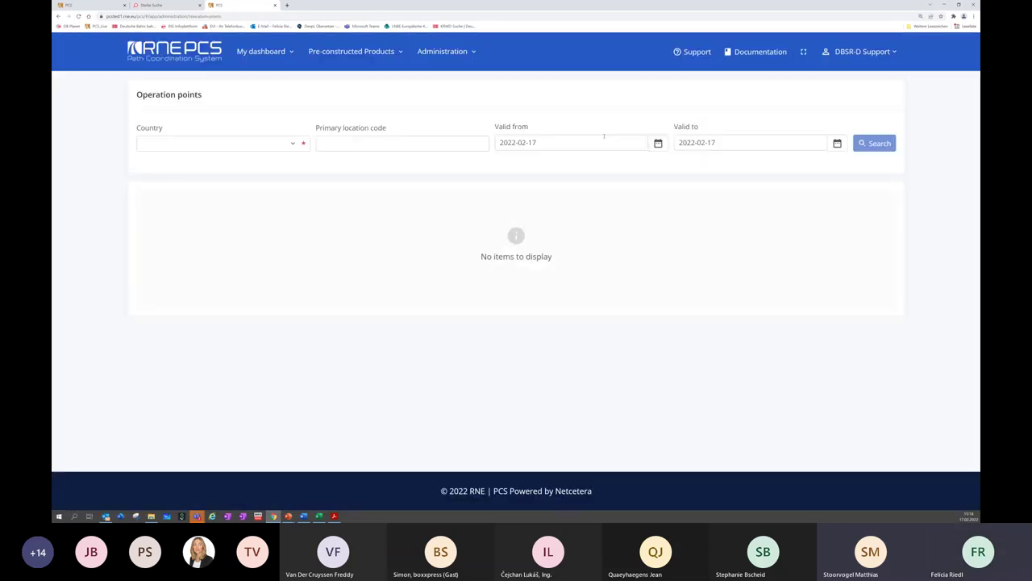
# Search operation points for country 'Germany; DB-Netz' and scroll through the results
pyautogui.click(268, 144)
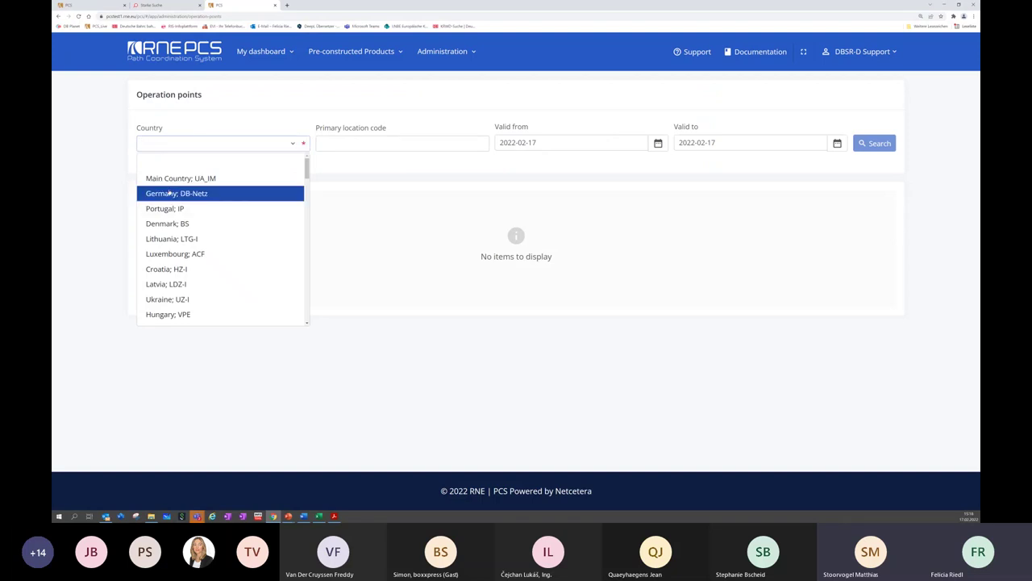
pyautogui.click(171, 193)
pyautogui.click(863, 143)
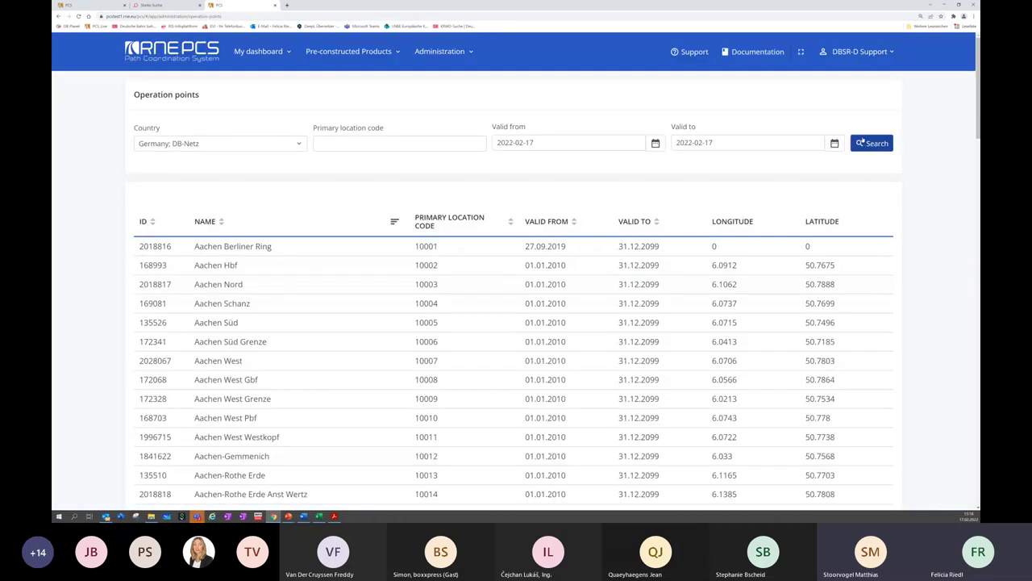
pyautogui.scroll(-5, 392, 312)
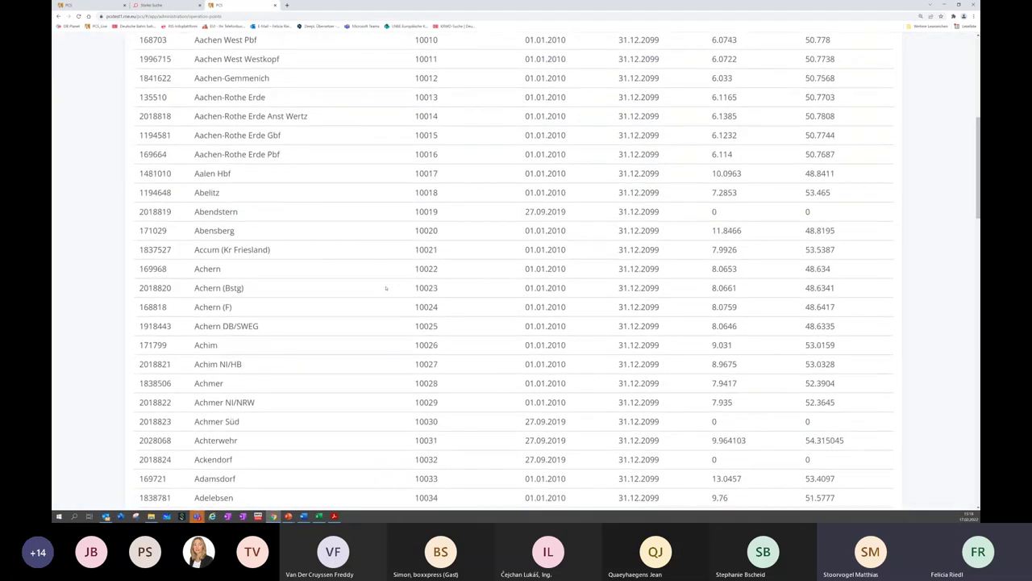
pyautogui.scroll(-3, 386, 287)
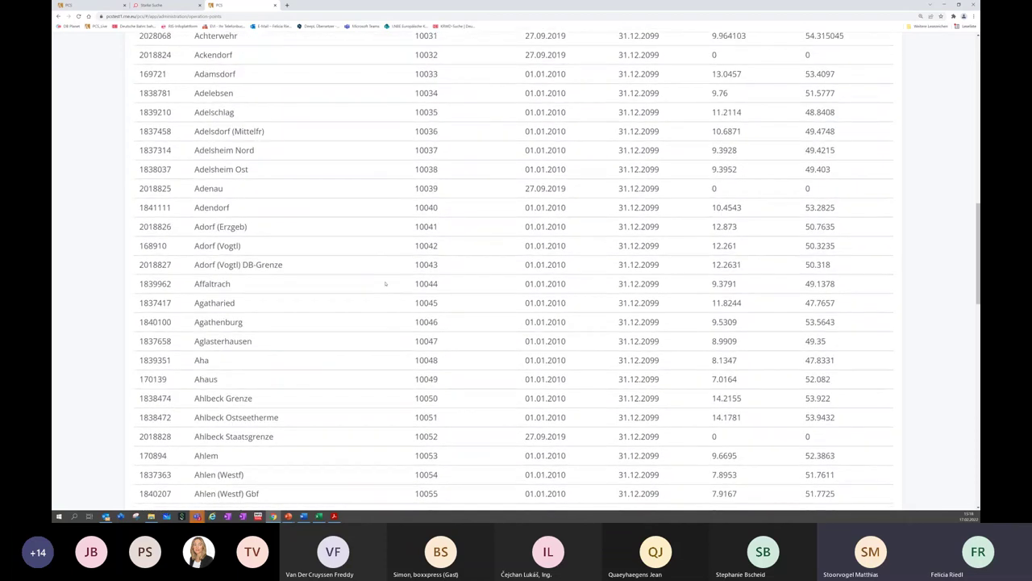
pyautogui.scroll(8, 389, 265)
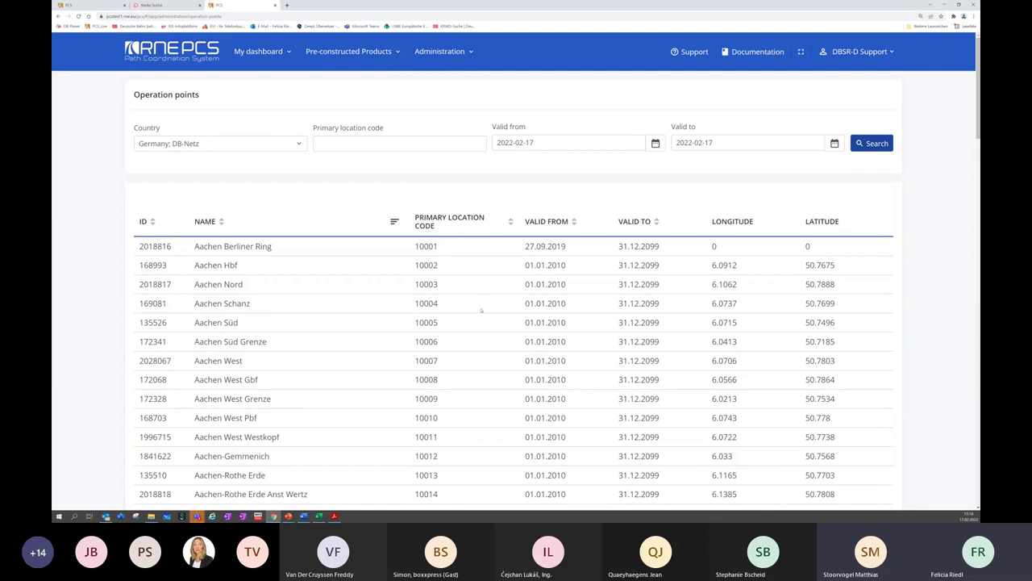
# Open the Administration menu above the Germany; DB-Netz operation points list
pyautogui.click(461, 51)
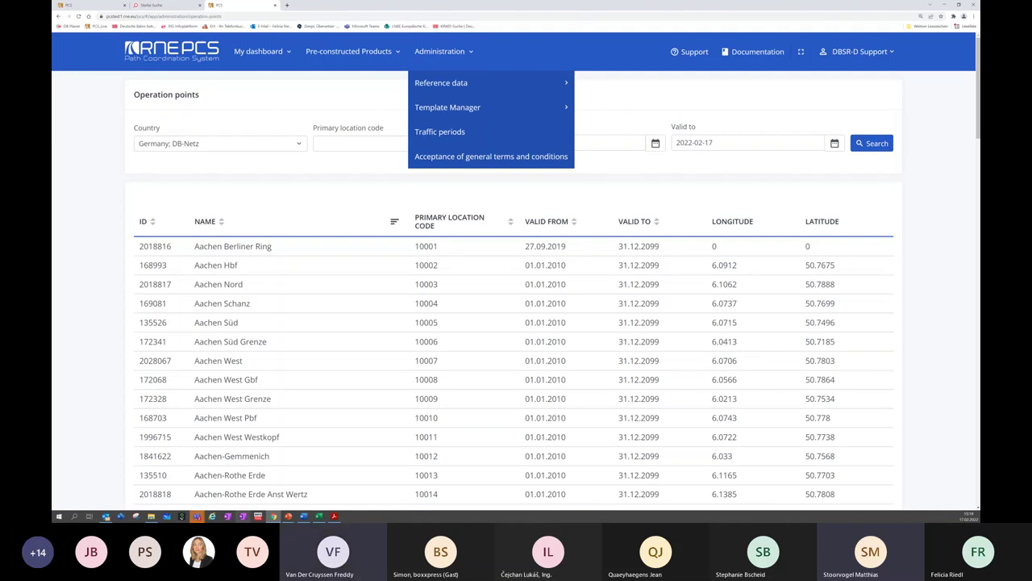
pyautogui.moveTo(288, 516)
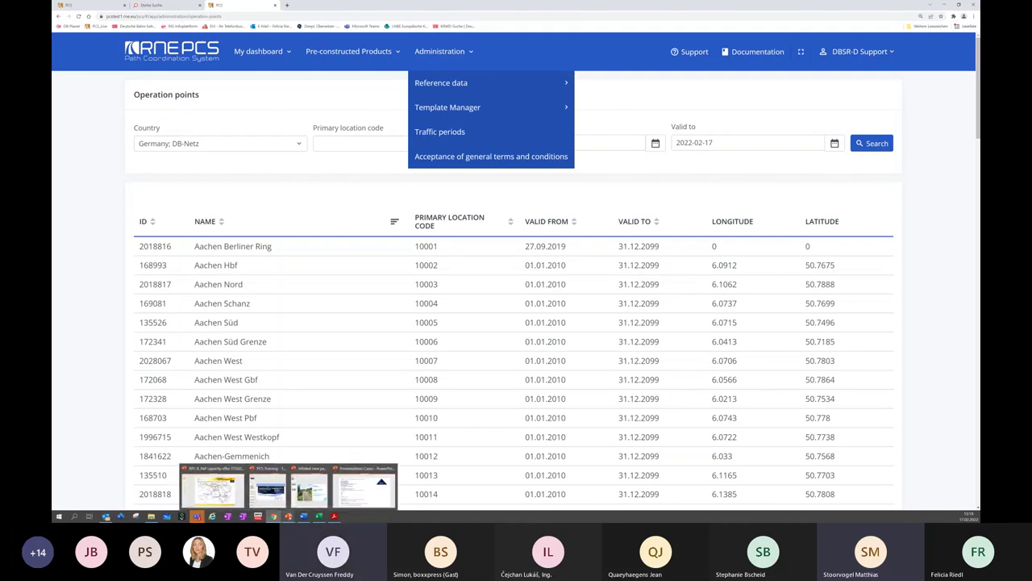